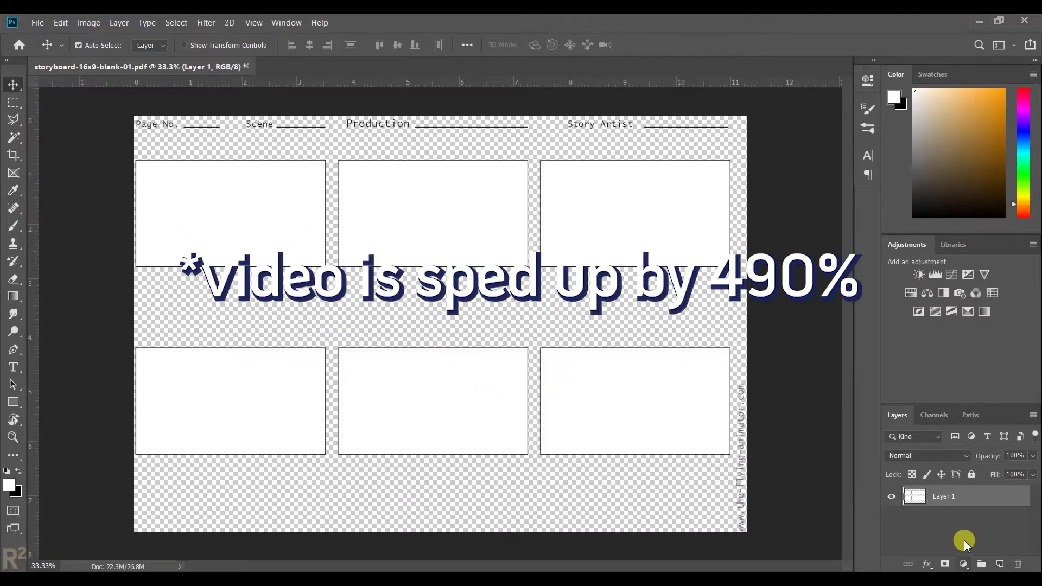
Fill a new layer beneath the storyboard with white and name the two layers BG and Template.
left_click(60, 23)
left_click(86, 216)
key("Return")
left_click(942, 498)
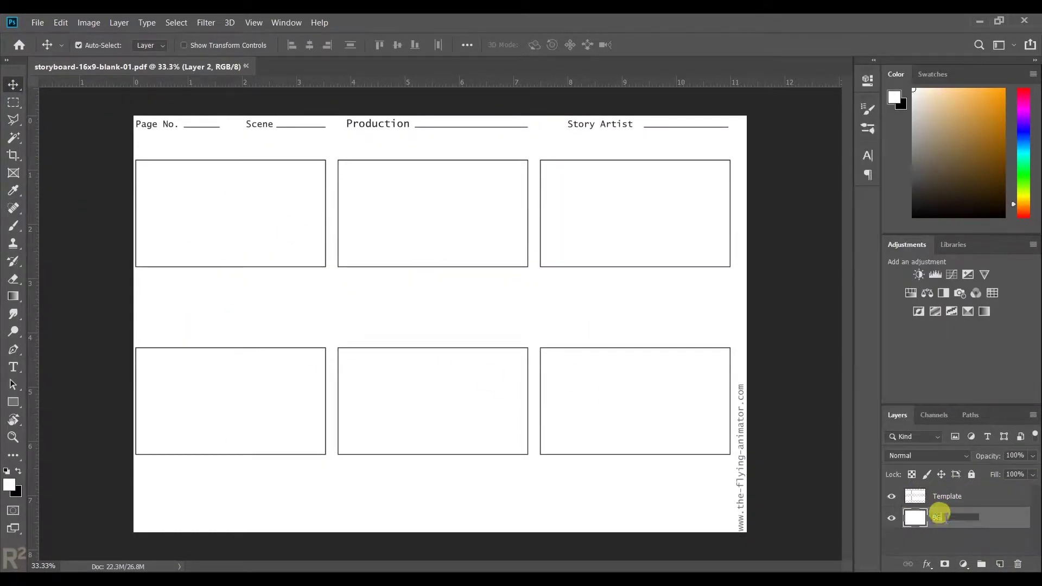
Add a layer named Thumb_01 above Template and a layer named Info between the two.
left_click(1000, 565)
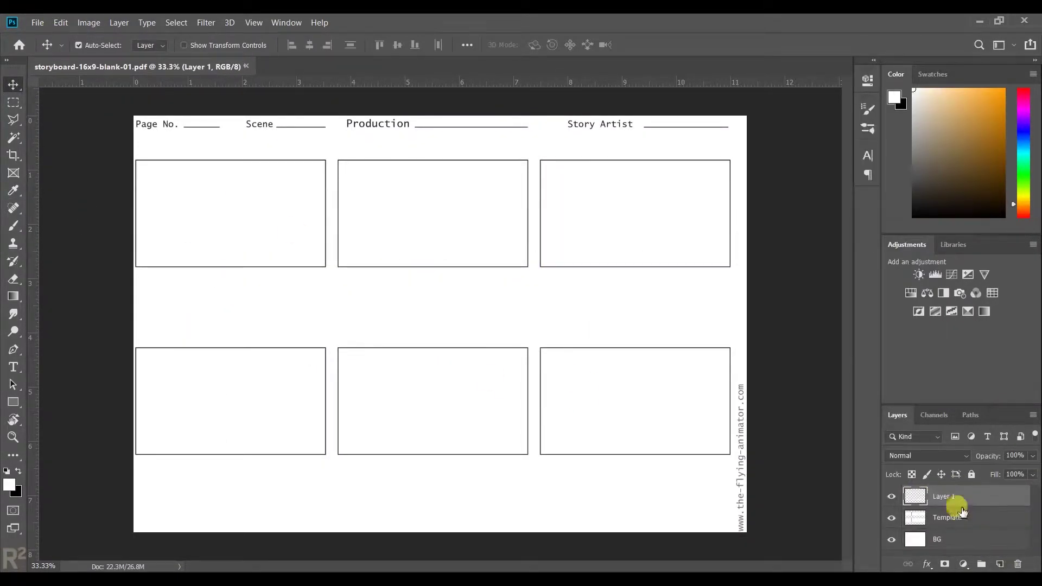
key("ctrl+plus")
key("ctrl+plus")
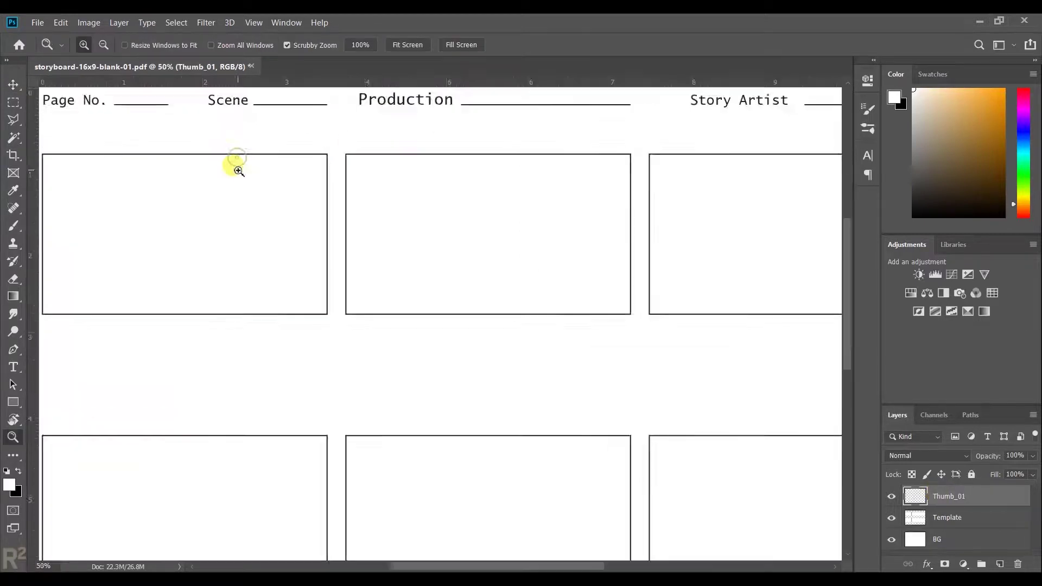
key("ctrl+shift+alt+n")
left_click_drag(951, 496, 952, 507)
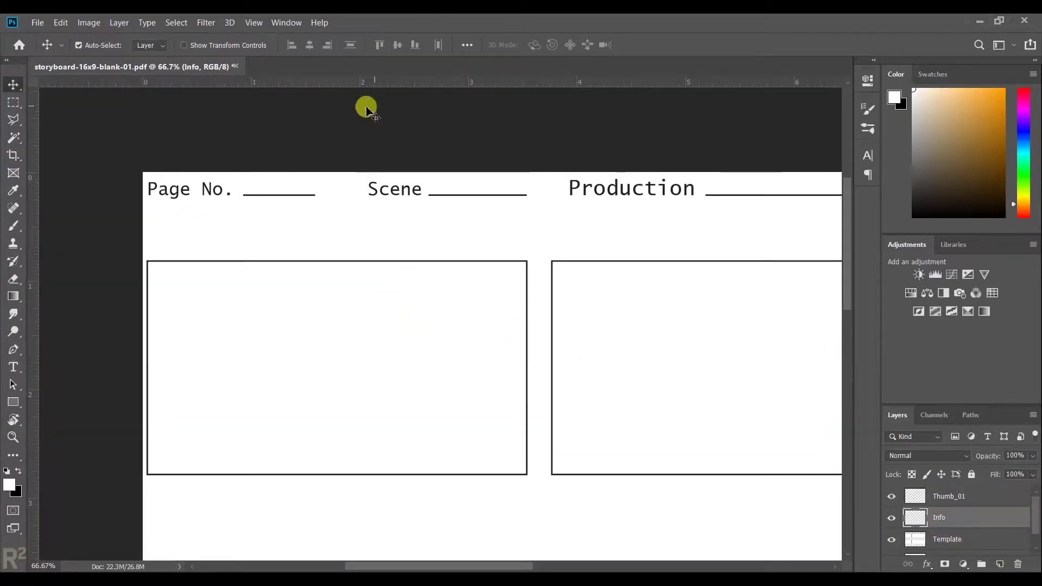
Handwrite the production title Kitchen Assassin, the story artist's name and page number 1 in the header with a black brush.
key("x")
key("b")
scroll(410, 207, "right", 5)
left_click_drag(510, 182, 540, 190)
left_click_drag(682, 204, 700, 195)
scroll(582, 221, "right", 9)
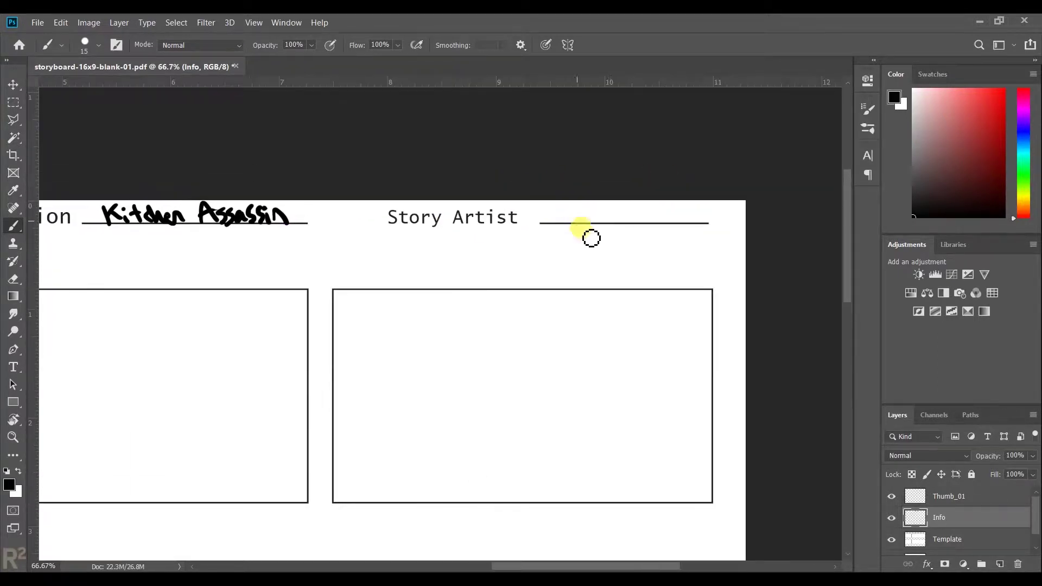
scroll(582, 221, "left", 3)
left_click_drag(730, 120, 796, 117)
scroll(658, 191, "left", 12)
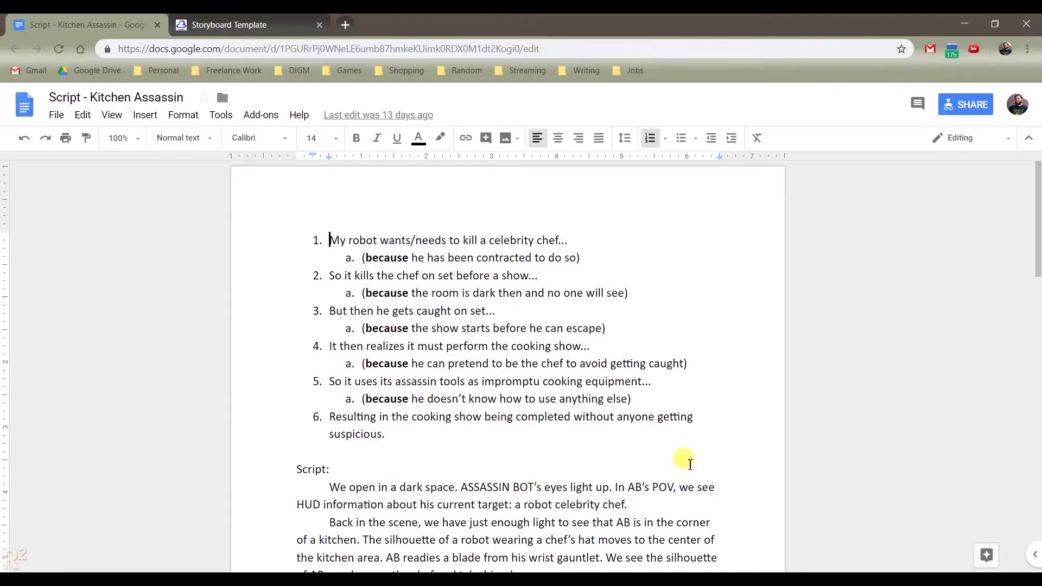
Switch to the Kitchen Assassin script in Google Docs and read the opening paragraph under Script.
scroll(686, 461, "down", 4)
triple_click(697, 239)
left_click(465, 215)
left_click_drag(329, 216, 640, 215)
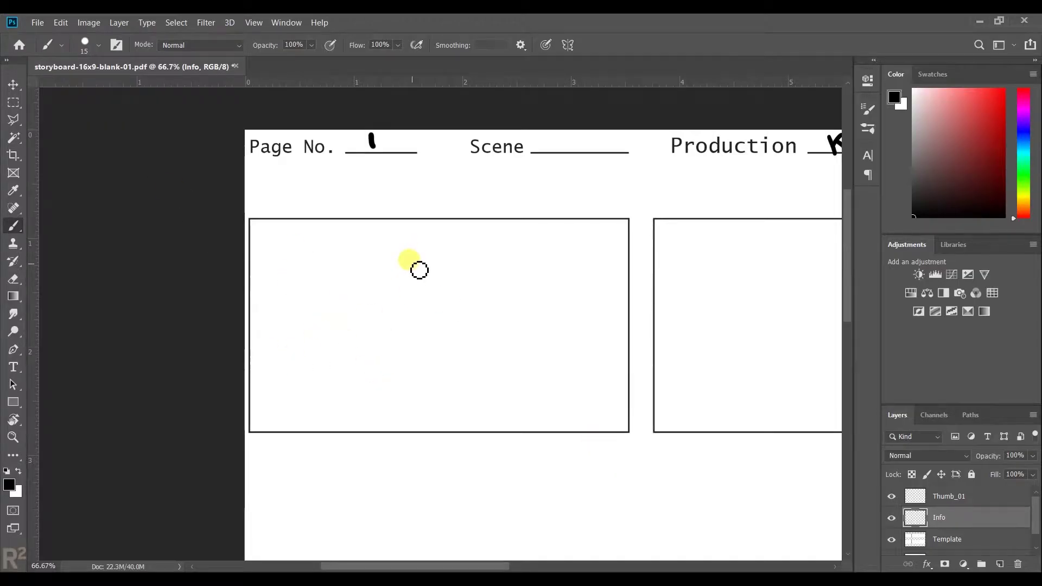
Return to Photoshop and sketch the corner of a room in the first panel with one vertical and two floor lines.
left_click_drag(364, 383, 375, 238)
left_click_drag(403, 389, 528, 430)
left_click_drag(266, 411, 353, 393)
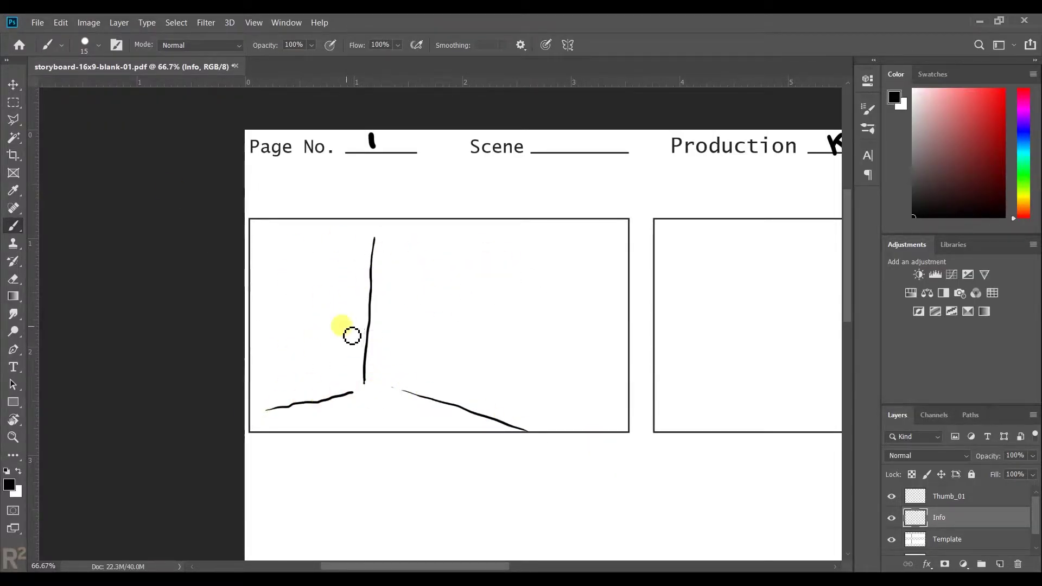
Shade both walls of the first panel in translucent grey with an enlarged Hard Round Pressure Opacity brush.
key("F5")
left_click(687, 103)
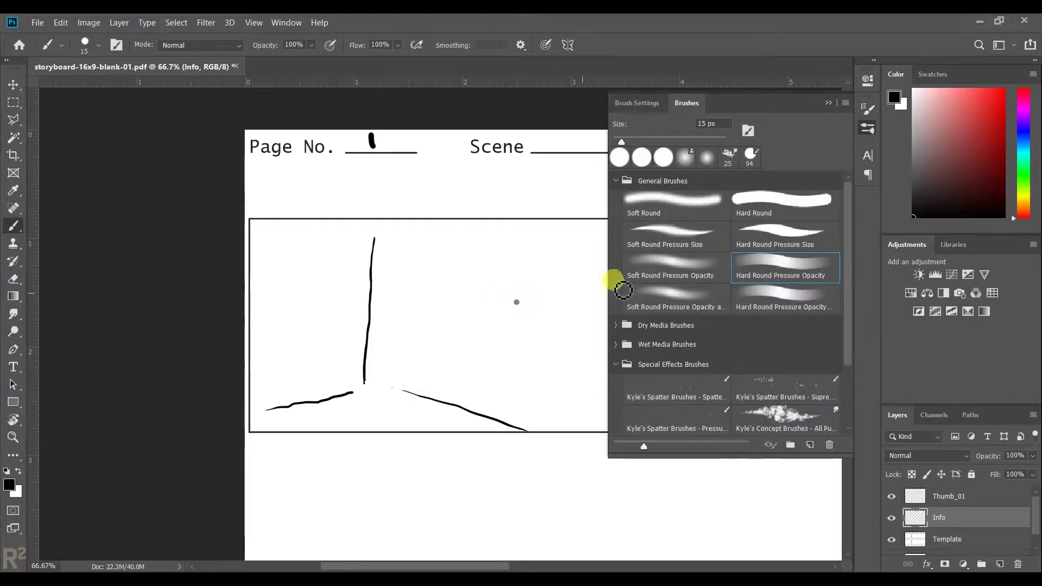
key("bracketright")
key("bracketright")
key("bracketright")
key("bracketright")
key("bracketright")
key("bracketright")
key("bracketright")
key("bracketright")
key("bracketright")
mouse_move(568, 285)
left_mouse_down()
mouse_move(536, 356)
mouse_move(510, 302)
mouse_move(532, 247)
mouse_move(290, 299)
mouse_move(340, 357)
left_mouse_up()
key("F5")
Switch to a solid 20 px brush and draw the foreground table in the first panel.
left_click(84, 44)
left_click(48, 154)
left_click(443, 312)
key("ctrl+z")
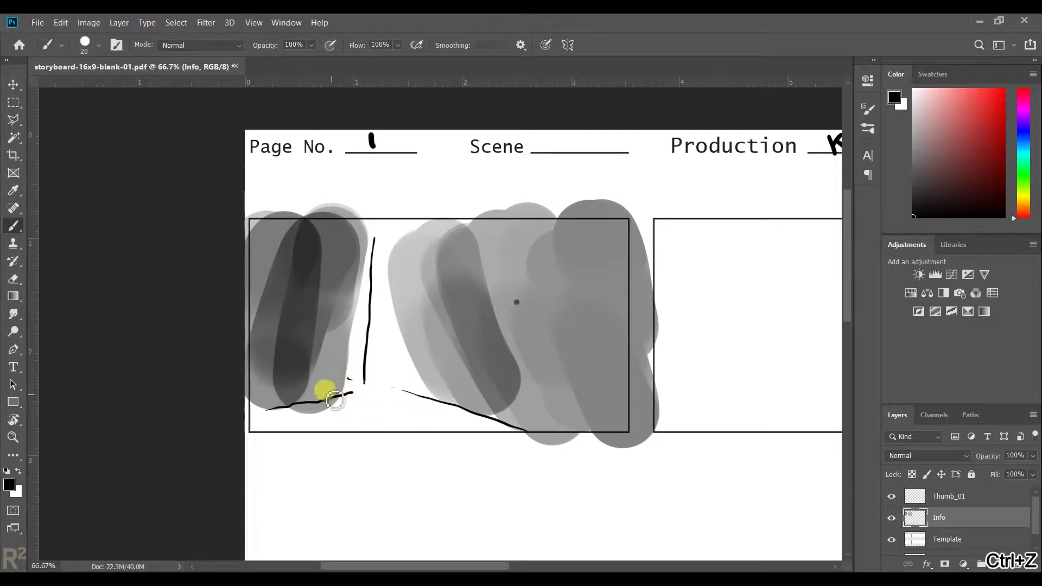
left_click_drag(304, 391, 443, 429)
left_click_drag(304, 397, 367, 445)
left_click_drag(310, 410, 315, 445)
Draw the tall cabinet, small box, counter and large block along the walls of the first panel.
mouse_move(445, 255)
left_mouse_down()
mouse_move(427, 395)
mouse_move(486, 274)
left_mouse_up()
left_click_drag(481, 271, 472, 413)
left_click_drag(278, 404, 315, 402)
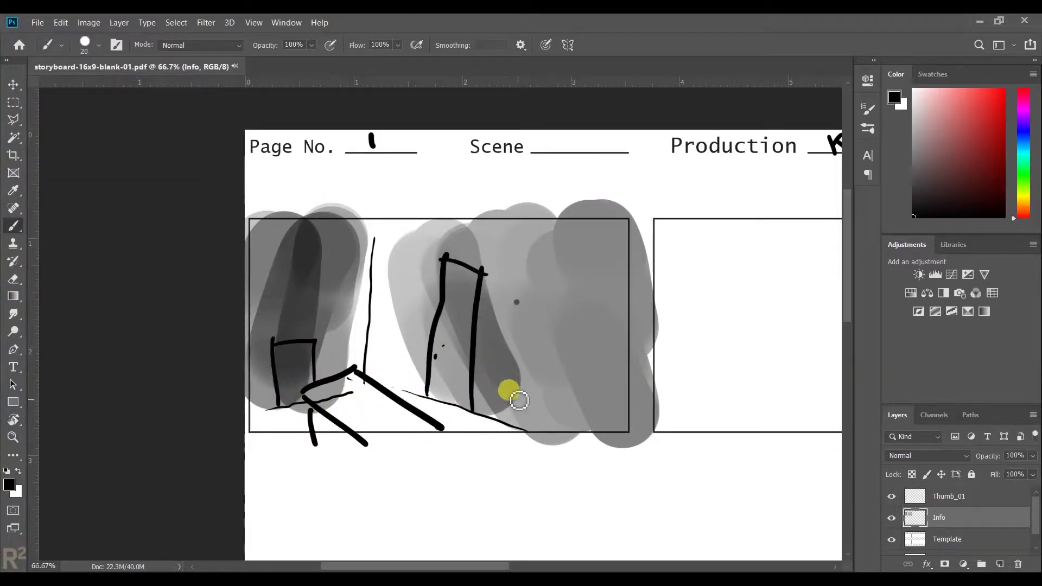
left_click_drag(497, 340, 573, 383)
left_click_drag(478, 268, 500, 334)
left_click_drag(570, 415, 635, 285)
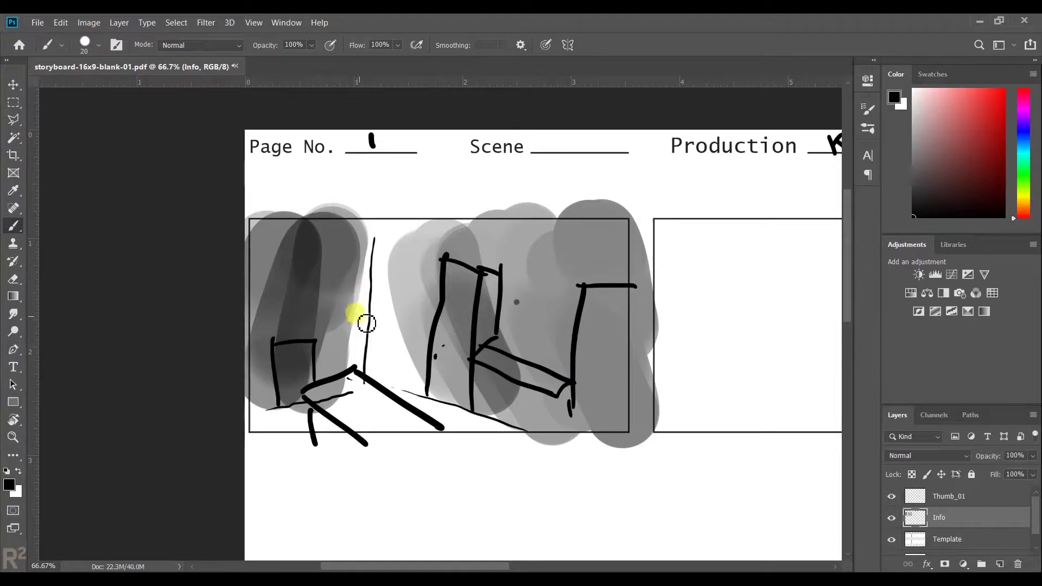
Marquee-select the first panel's drawing and try to cut it with the Thumb_01 layer active.
scroll(367, 324, "right", 5)
scroll(373, 339, "down", 2)
left_click(930, 496)
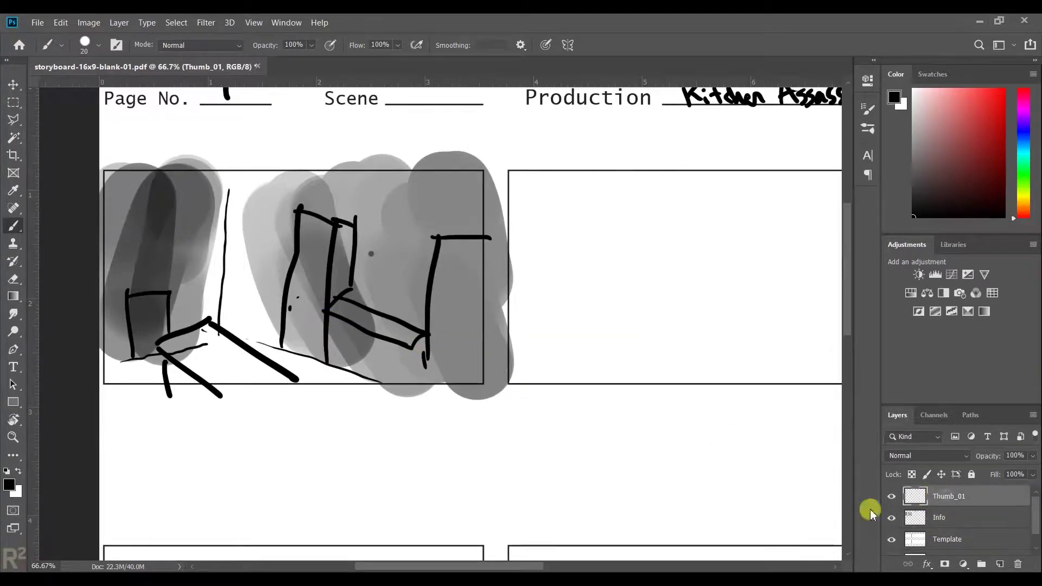
scroll(472, 353, "up", 1)
scroll(543, 380, "left", 4)
key("m")
left_click_drag(200, 206, 630, 479)
key("ctrl+x")
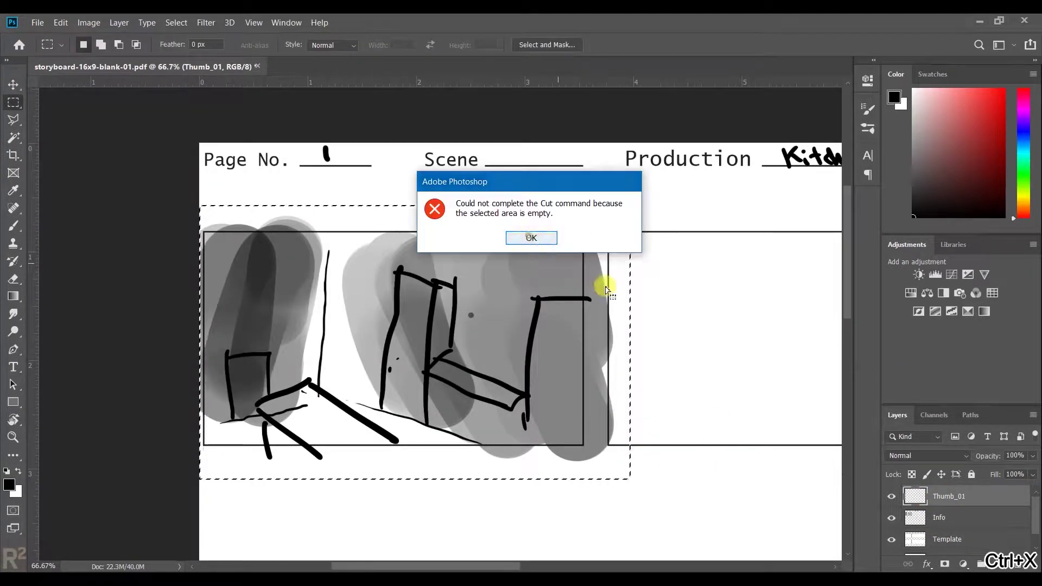
left_click(669, 283)
Cut the selected drawing from the Info layer, paste it into Thumb_01 and align it over the first panel.
left_click(940, 517)
key("ctrl+x")
left_click(956, 504)
key("ctrl+v")
key("v")
mouse_move(537, 348)
left_mouse_down()
mouse_move(524, 354)
mouse_move(526, 340)
left_mouse_up()
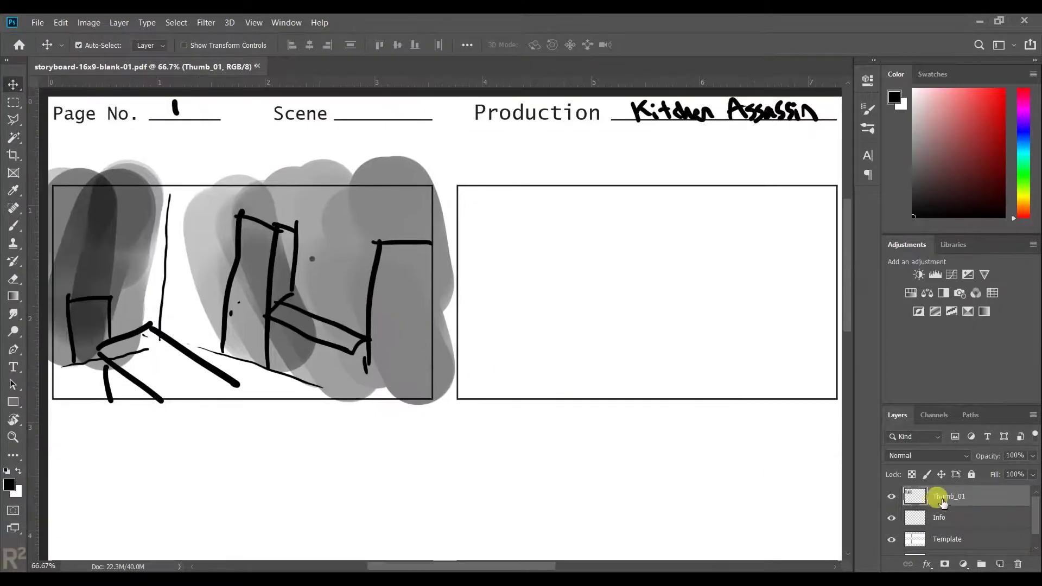
Duplicate the Thumb_01 layer and move the copy over the second panel.
key("ctrl+j")
left_click_drag(379, 305, 575, 310)
scroll(575, 309, "right", 3)
Draw the small assassin robot high in the room corner of the second panel, with short accent marks around it.
key("b")
key("ctrl+z")
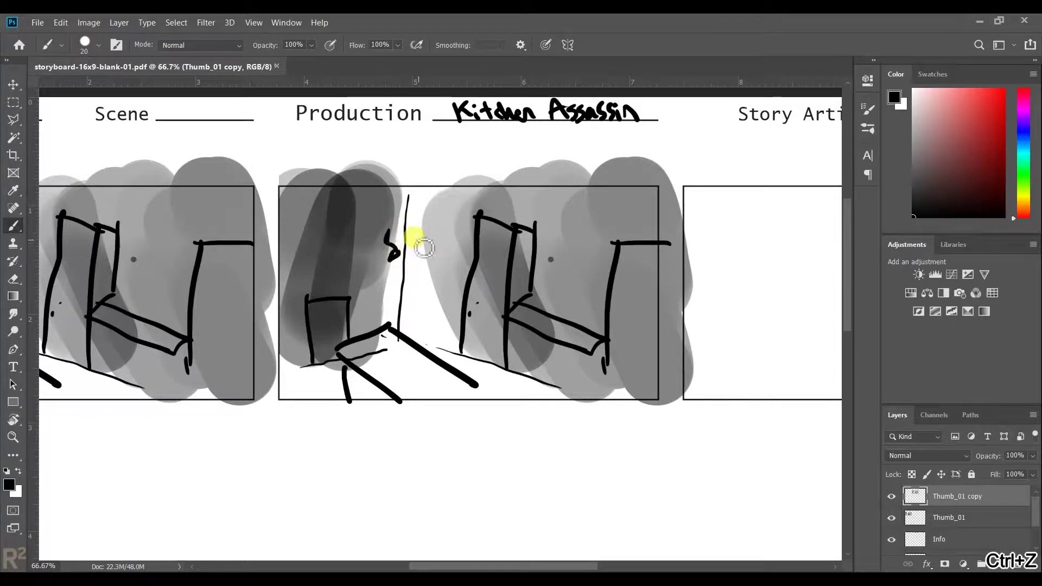
left_click_drag(417, 235, 414, 259)
left_click_drag(404, 215, 412, 209)
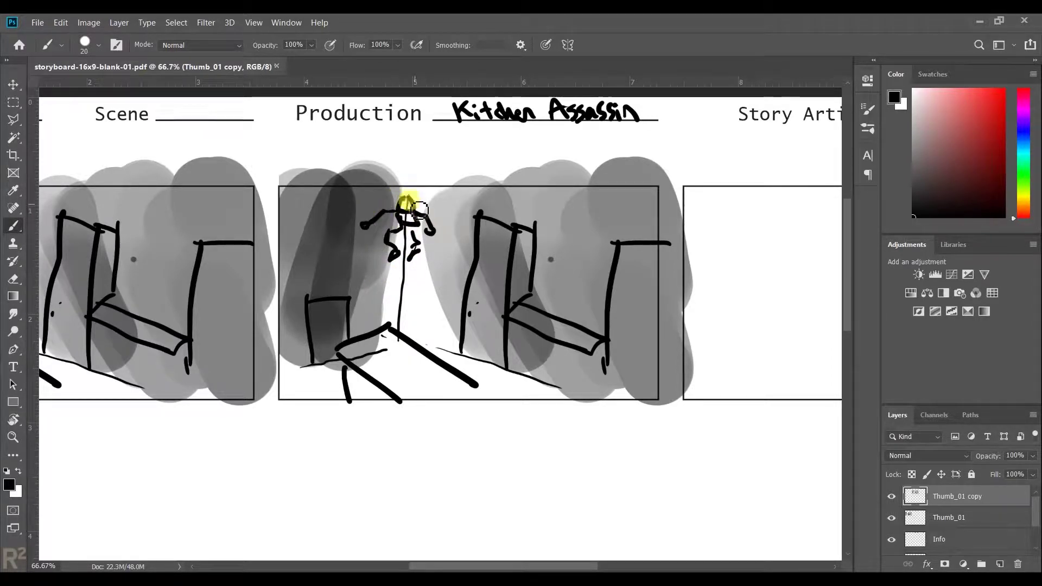
scroll(380, 245, "left", 1)
scroll(366, 263, "right", 3)
left_click_drag(255, 260, 360, 228)
scroll(361, 226, "right", 5)
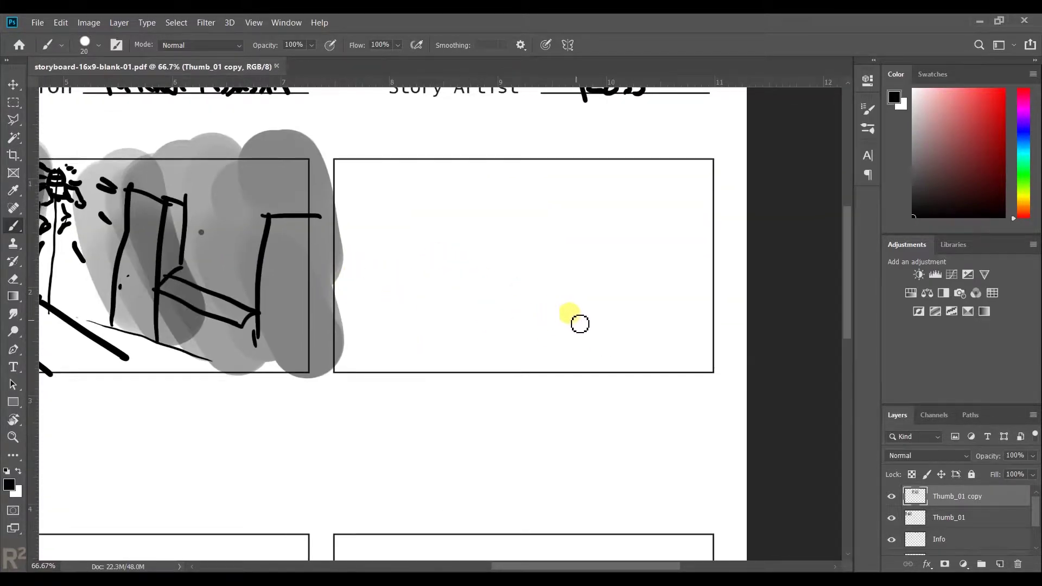
left_click_drag(425, 278, 415, 372)
mouse_move(493, 281)
left_mouse_down()
mouse_move(577, 337)
mouse_move(625, 301)
left_mouse_up()
left_click_drag(493, 280, 540, 256)
left_click_drag(541, 258, 578, 283)
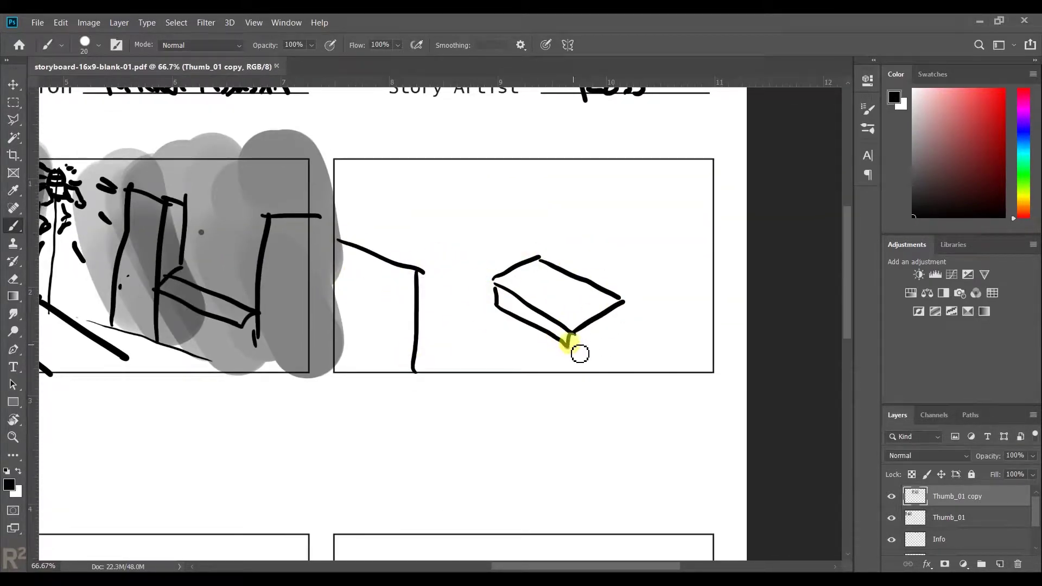
key("ctrl+z")
key("ctrl+z")
key("ctrl+z")
key("ctrl+z")
key("ctrl+z")
key("ctrl+z")
key("ctrl+z")
key("ctrl+z")
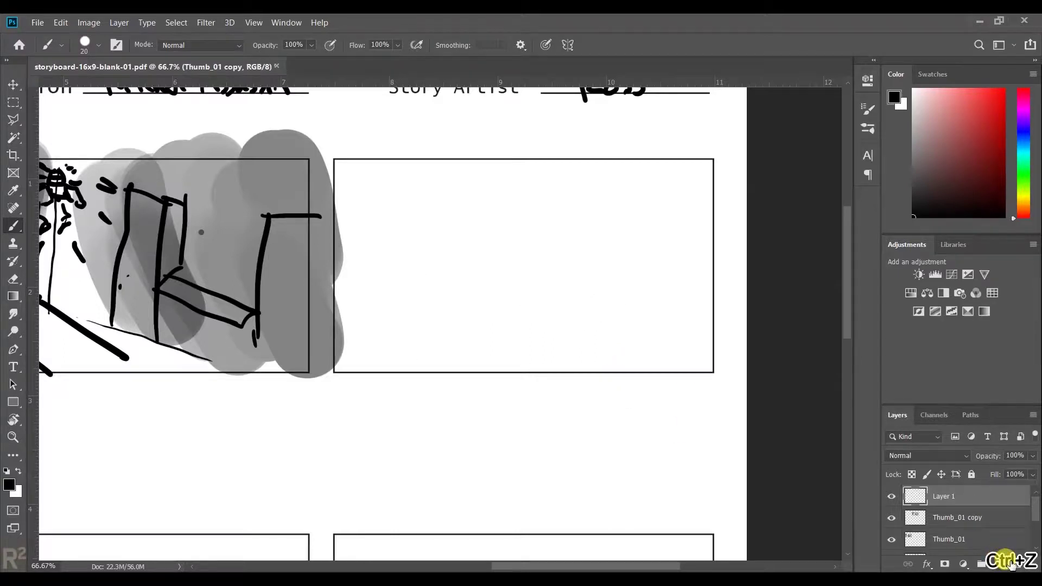
Add a new layer and sketch a counter edge and a four-cornered table with legs in the third panel.
key("ctrl+shift+alt+n")
left_click_drag(358, 275, 368, 369)
left_click_drag(482, 264, 597, 333)
left_click_drag(482, 262, 557, 225)
left_click_drag(560, 225, 653, 284)
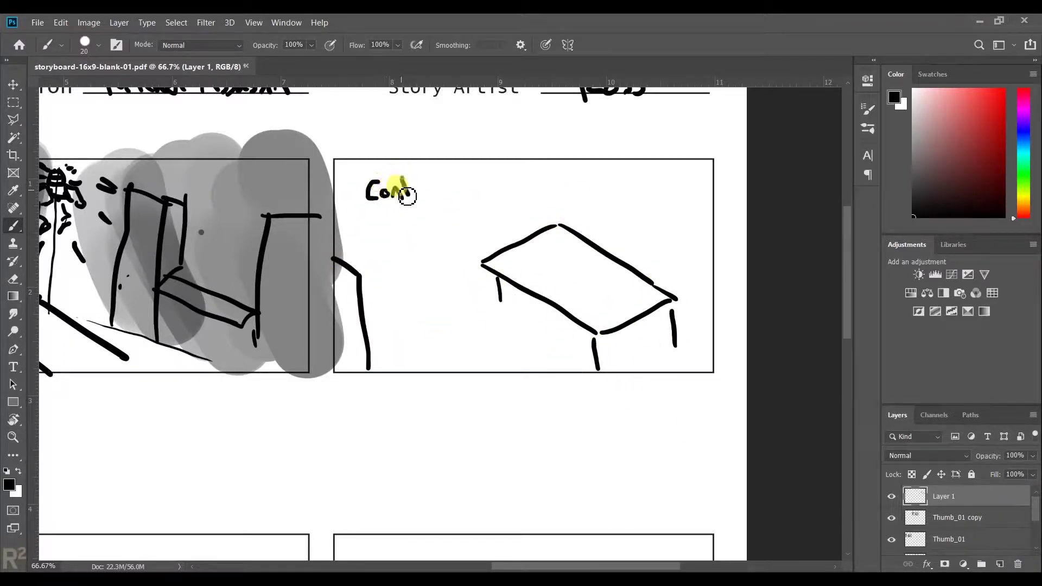
Handwrite Contract: in the third panel and draw the head and shoulders of a chef wearing a hat beneath it.
left_click(402, 269)
left_click(419, 266)
left_click_drag(413, 249, 429, 242)
mouse_move(410, 298)
left_mouse_down()
mouse_move(434, 335)
mouse_move(409, 322)
mouse_move(368, 356)
left_mouse_up()
left_click_drag(429, 317, 471, 358)
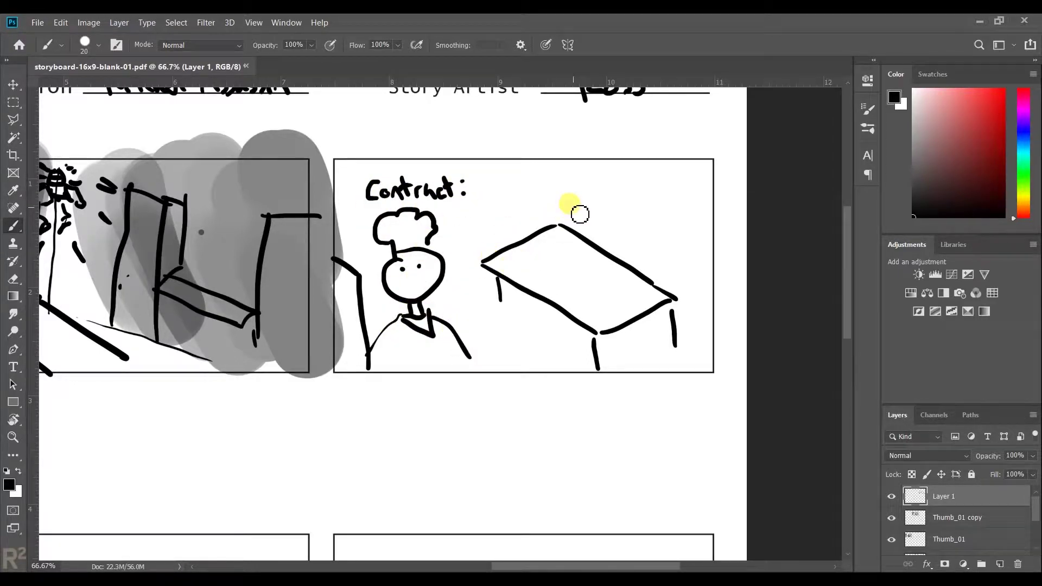
Undo the latest strokes, then handwrite an underlined Wanted DEAD with Do not be seen below it in the third panel.
key("ctrl+z")
key("ctrl+z")
key("ctrl+z")
key("ctrl+z")
key("ctrl+z")
key("ctrl+z")
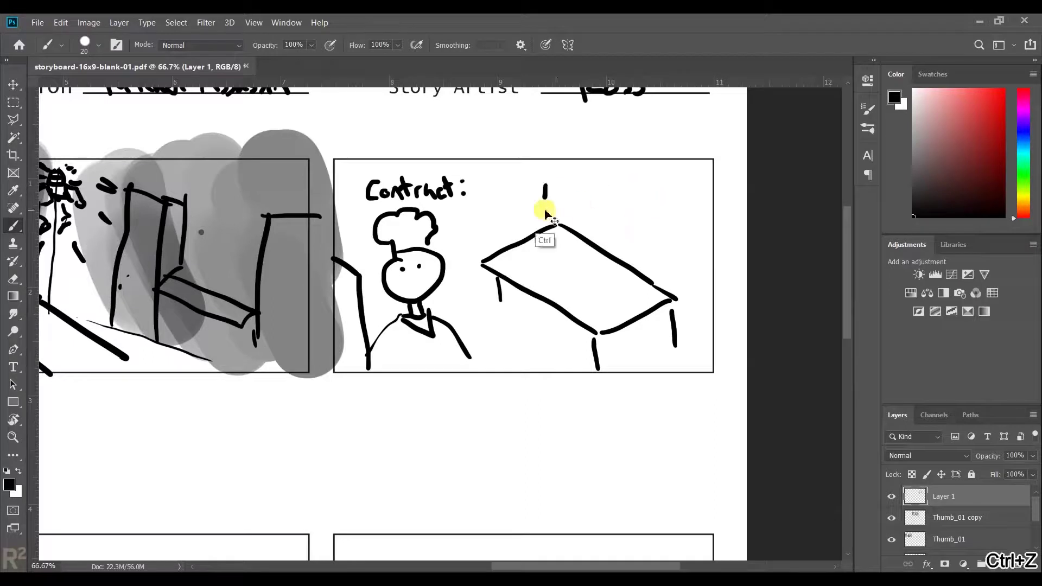
left_click_drag(588, 202, 617, 205)
left_click_drag(628, 184, 669, 206)
left_click_drag(661, 207, 681, 206)
left_click_drag(683, 185, 700, 202)
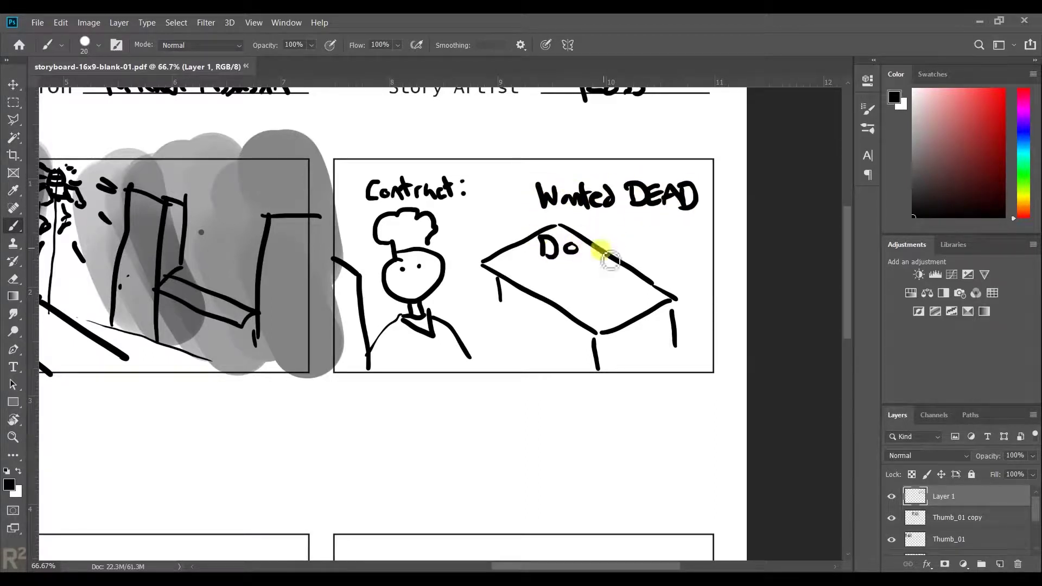
left_click_drag(531, 221, 688, 220)
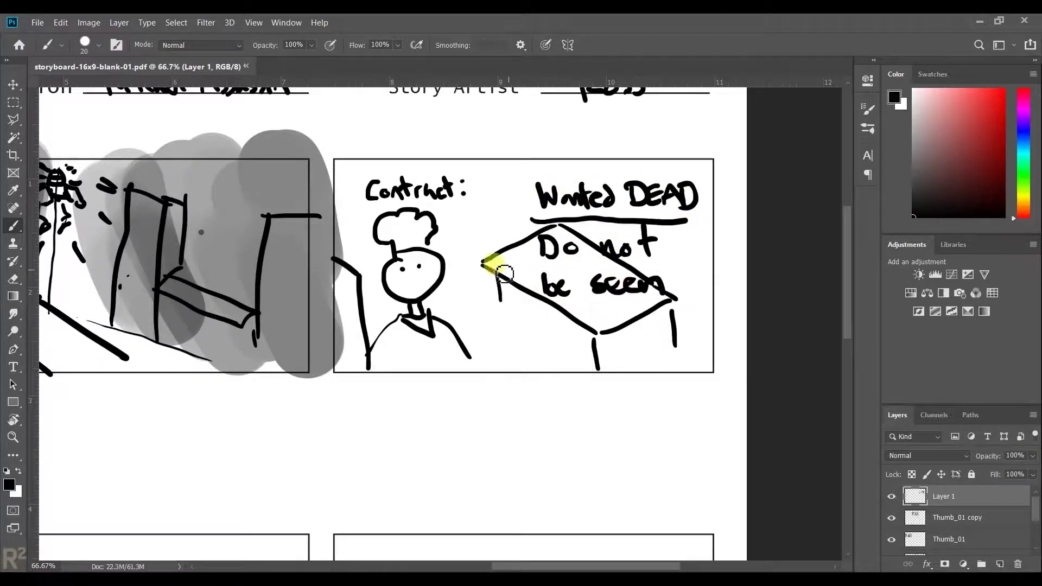
Undo the misplaced circle strokes and draw concentric target rings around the near corner of the third panel's table.
key("ctrl+z")
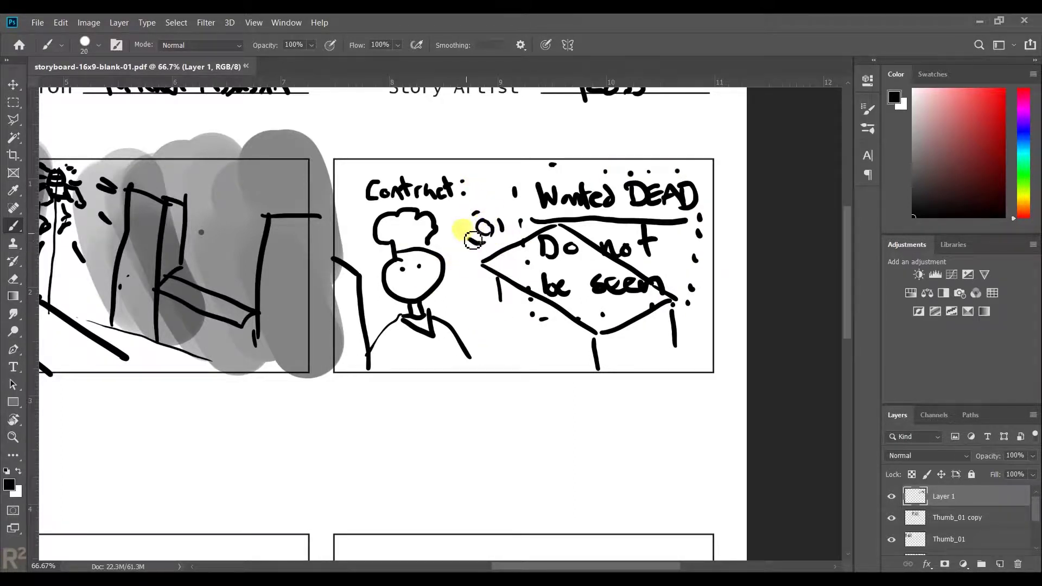
key("ctrl+z")
left_click_drag(486, 247, 478, 296)
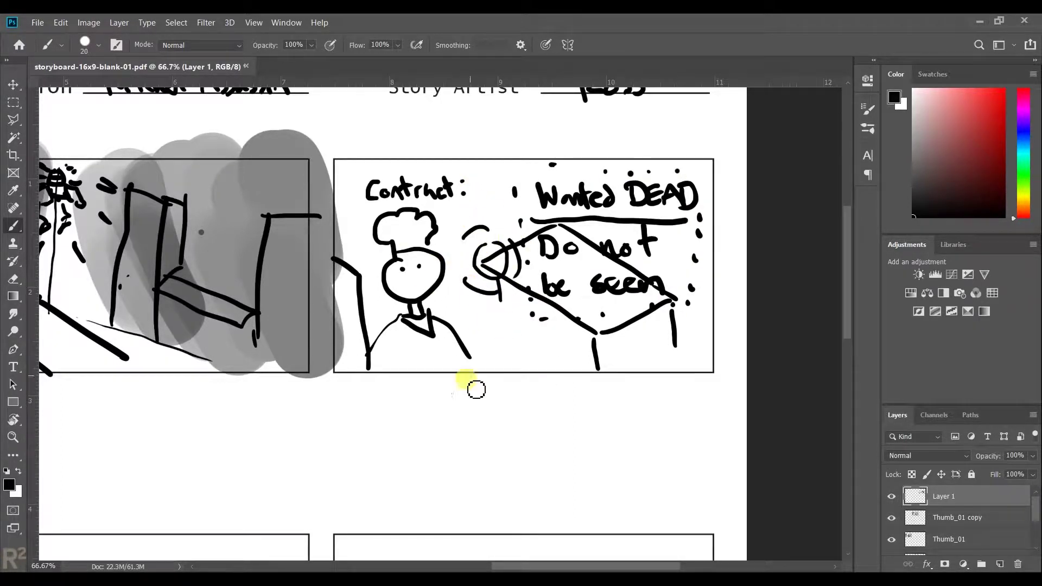
Handwrite a caption beneath the third panel.
left_click_drag(521, 399, 547, 291)
mouse_move(461, 290)
left_mouse_down()
mouse_move(507, 317)
mouse_move(622, 306)
mouse_move(638, 320)
left_mouse_up()
left_click_drag(652, 320, 655, 304)
mouse_move(685, 299)
left_mouse_down()
mouse_move(543, 361)
mouse_move(523, 321)
mouse_move(674, 256)
mouse_move(726, 251)
left_mouse_up()
left_click(547, 411)
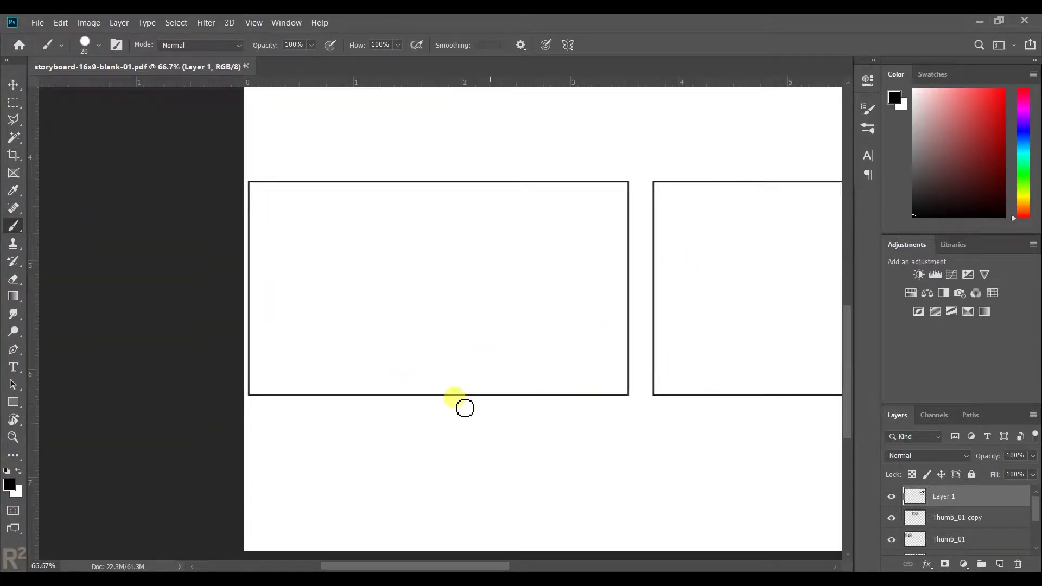
Check the script's lines about the chef's silhouette moving to the kitchen's center, then return to Photoshop and review the storyboard panels.
key("alt+Tab")
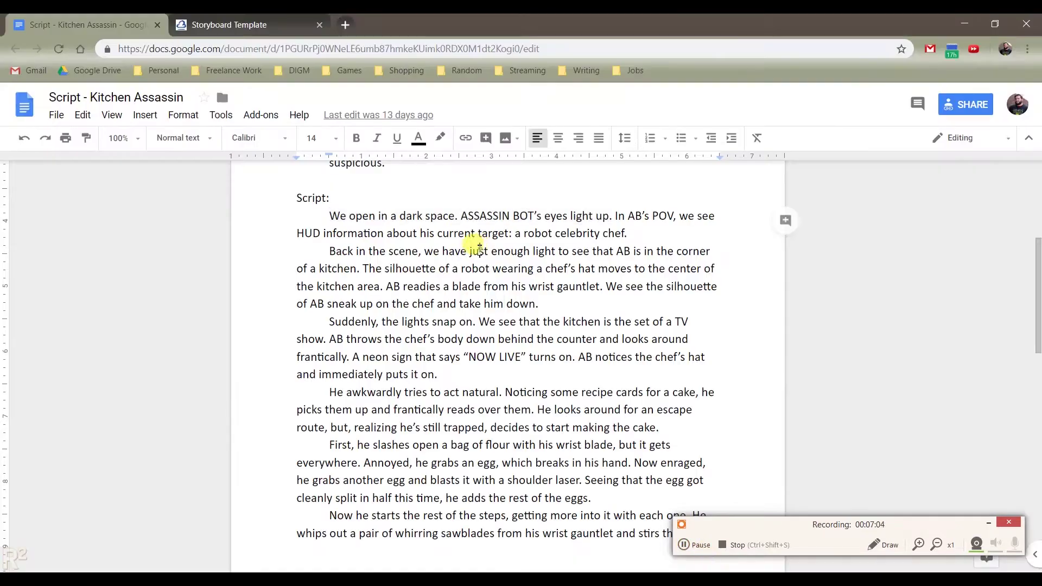
left_click_drag(363, 269, 385, 286)
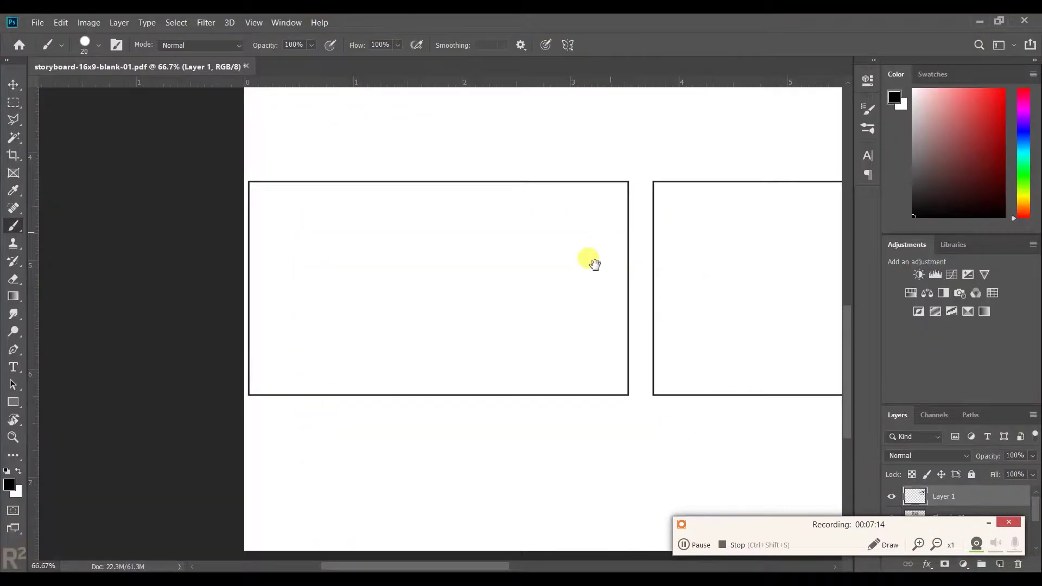
scroll(589, 260, "up", 4)
key("v")
scroll(432, 341, "down", 4)
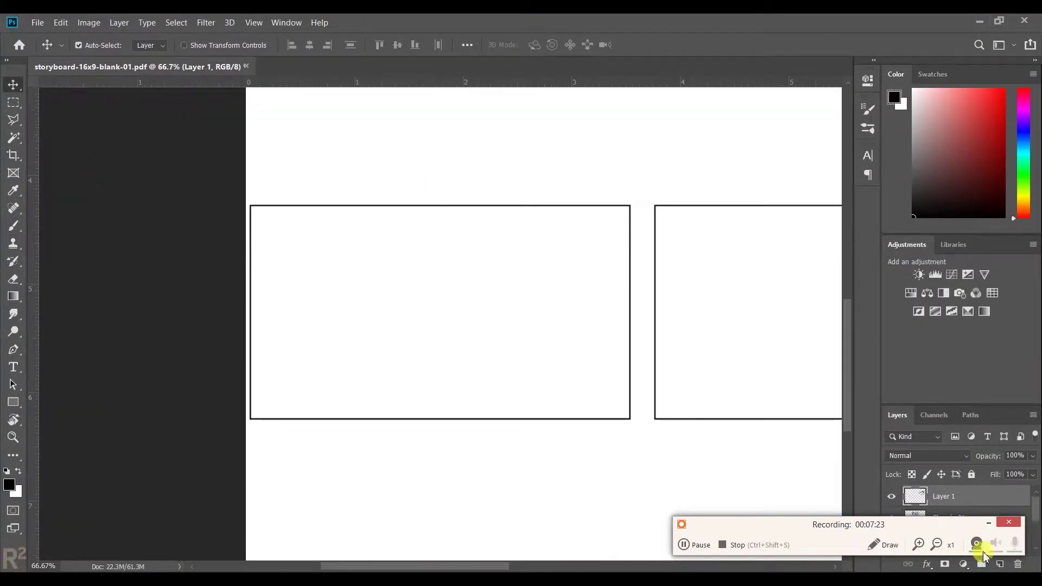
Add a new layer and draw a chef with a hat standing behind a counter in the fourth panel.
left_click(1000, 565)
key("b")
left_click_drag(284, 380, 472, 389)
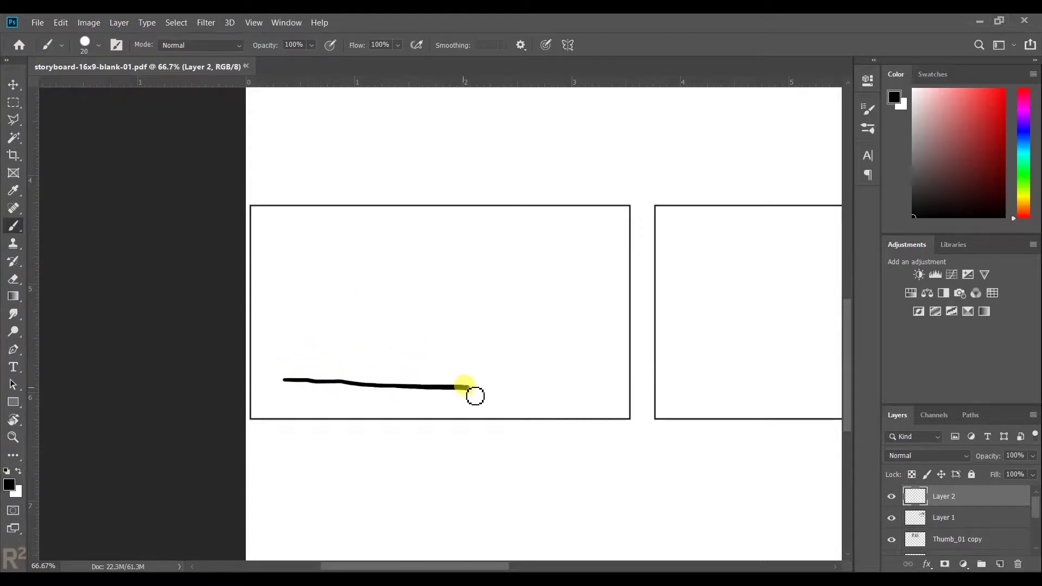
left_click_drag(343, 290, 346, 297)
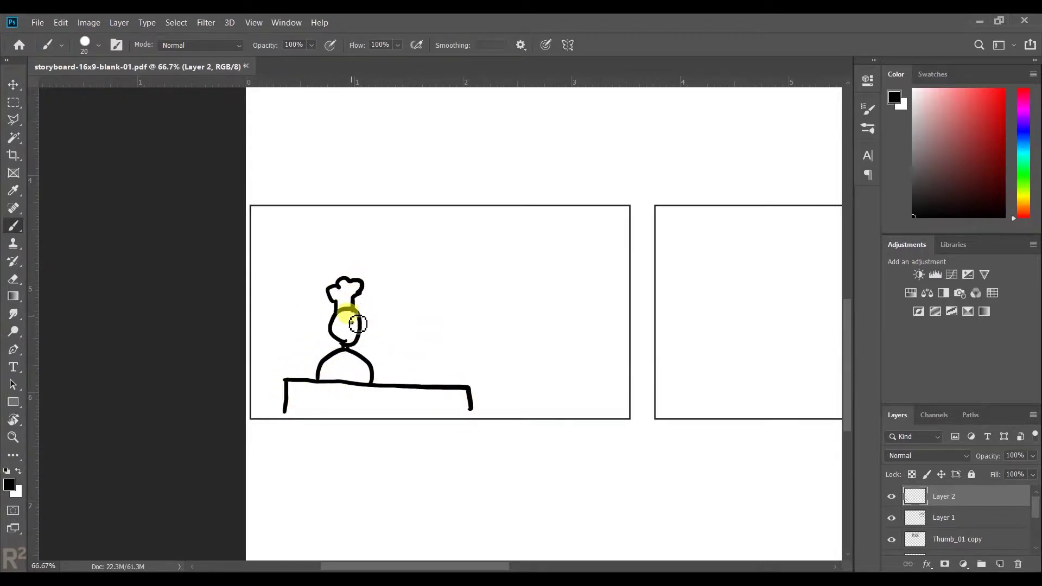
left_click(352, 323)
Draw a wavy movement arrow beside the chef, plus the background cabinet, counter and large block in the fourth panel.
left_click_drag(378, 345, 482, 352)
left_click_drag(339, 362, 332, 375)
mouse_move(559, 429)
left_mouse_down()
mouse_move(546, 259)
mouse_move(630, 266)
left_mouse_up()
mouse_move(399, 335)
left_mouse_down()
mouse_move(342, 263)
mouse_move(332, 288)
left_mouse_up()
mouse_move(404, 382)
left_mouse_down()
mouse_move(414, 360)
mouse_move(557, 362)
left_mouse_up()
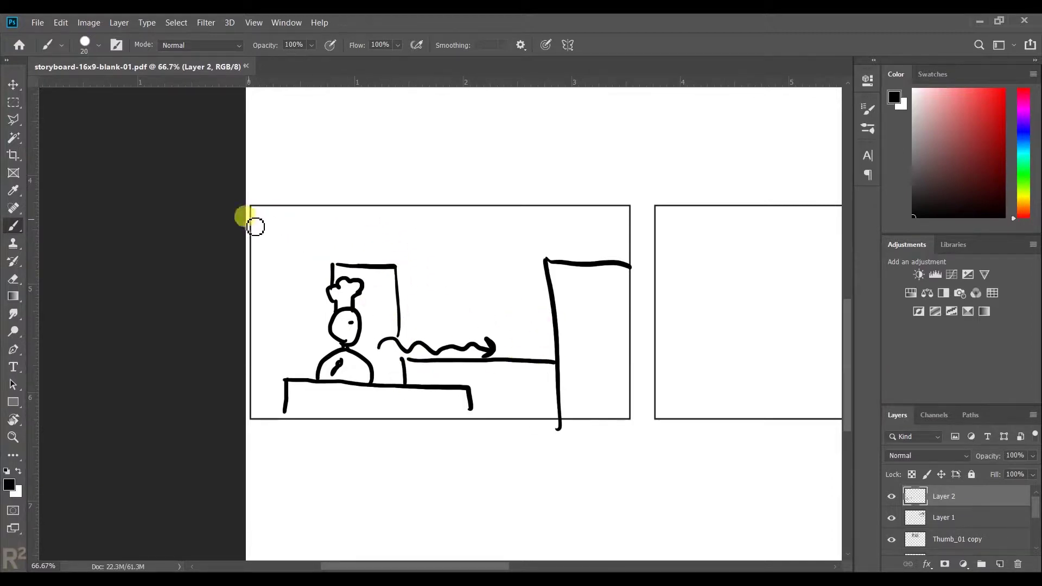
Add a new layer and draw a close-up of a wrist gauntlet with an extended blade in the fifth panel.
scroll(292, 231, "right", 5)
key("ctrl+shift+alt+n")
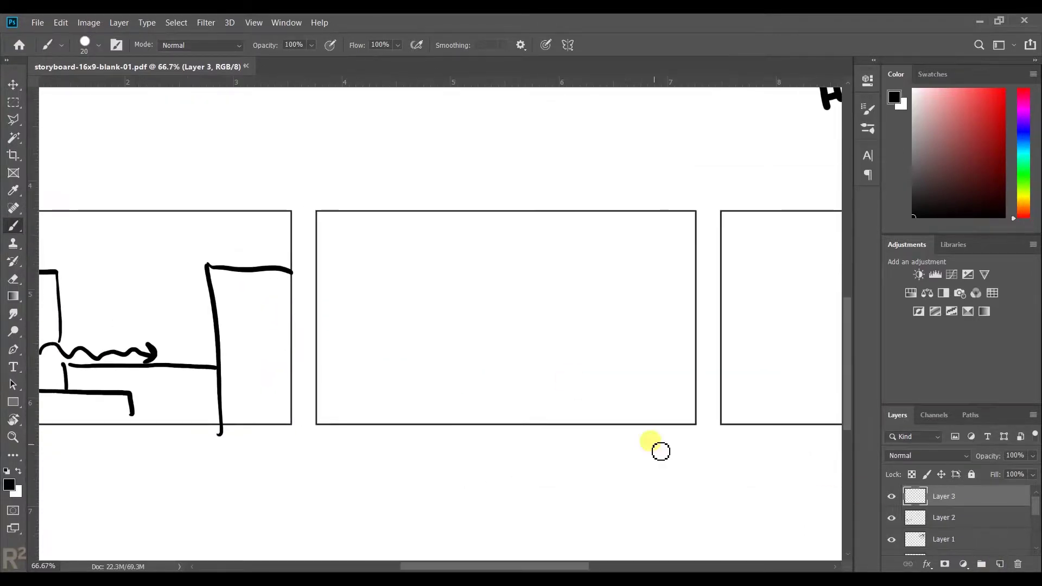
mouse_move(404, 308)
left_mouse_down()
mouse_move(416, 360)
mouse_move(521, 337)
left_mouse_up()
left_click_drag(415, 291, 421, 356)
mouse_move(415, 321)
left_mouse_down()
mouse_move(488, 305)
mouse_move(502, 348)
left_mouse_up()
left_click_drag(508, 294, 613, 274)
left_click_drag(516, 322, 607, 299)
key("ctrl+z")
left_click_drag(530, 300, 624, 291)
left_click_drag(510, 288, 582, 278)
key("ctrl+z")
left_click_drag(535, 323, 589, 307)
Draw the assassin's torso and leg outlines around the gauntlet in the fifth panel.
left_click_drag(380, 315, 303, 344)
key("ctrl+z")
left_click_drag(388, 307, 370, 222)
mouse_move(391, 334)
left_mouse_down()
mouse_move(348, 231)
mouse_move(384, 293)
left_mouse_up()
left_click_drag(520, 214, 553, 262)
mouse_move(436, 281)
left_mouse_down()
mouse_move(432, 272)
mouse_move(495, 278)
left_mouse_up()
left_click_drag(423, 220, 472, 213)
left_click_drag(436, 403, 418, 430)
left_click_drag(544, 378, 531, 425)
Add a movement arrow above the blade, glint marks at its tip and the sound effect "Ka-shing".
left_click_drag(508, 266, 608, 233)
mouse_move(596, 228)
left_mouse_down()
mouse_move(611, 254)
mouse_move(649, 272)
left_mouse_up()
mouse_move(657, 272)
left_mouse_down()
mouse_move(668, 269)
mouse_move(668, 291)
left_mouse_up()
Check the script's lines about AB sneaking up on the chef, then place a copy of the fourth panel's drawing in the sixth panel.
left_click_drag(791, 336, 598, 304)
mouse_move(847, 256)
left_mouse_down()
mouse_move(569, 346)
mouse_move(662, 264)
left_mouse_up()
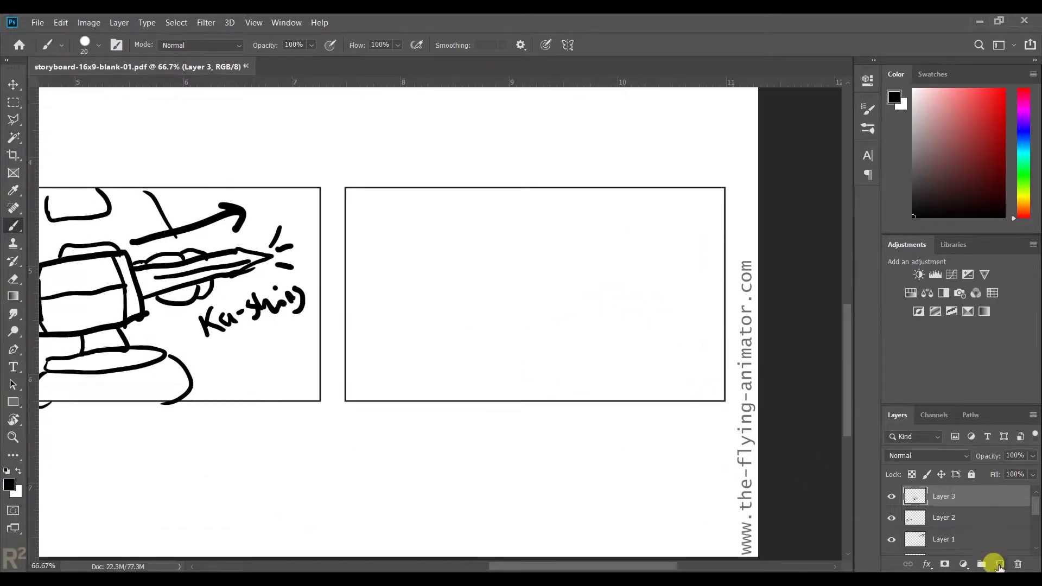
left_click(513, 537)
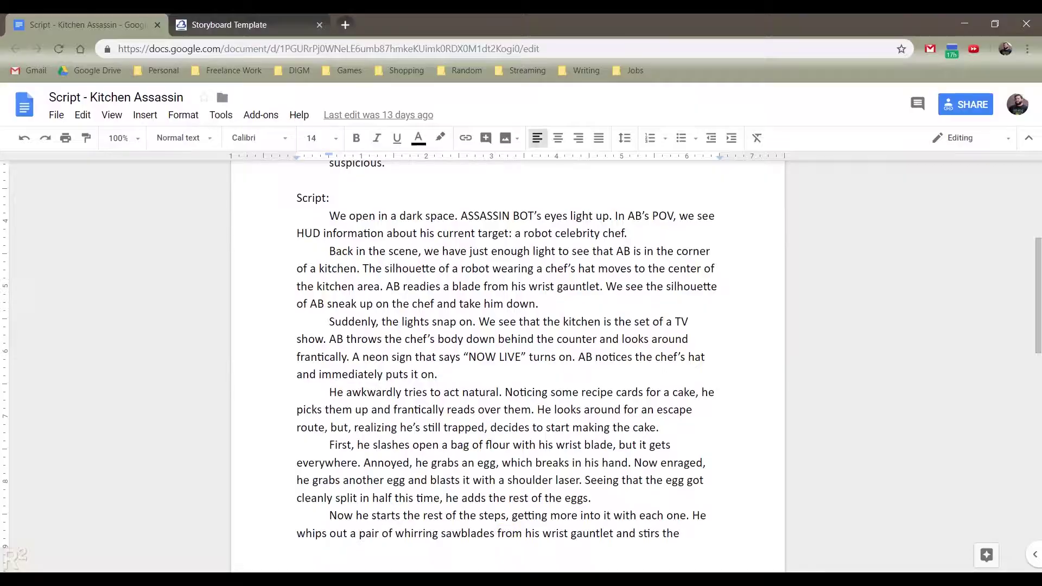
key("alt+Tab")
mouse_move(591, 421)
left_mouse_down()
mouse_move(629, 293)
mouse_move(481, 354)
mouse_move(565, 384)
mouse_move(449, 400)
mouse_move(565, 379)
mouse_move(749, 324)
mouse_move(691, 309)
left_mouse_up()
key("v")
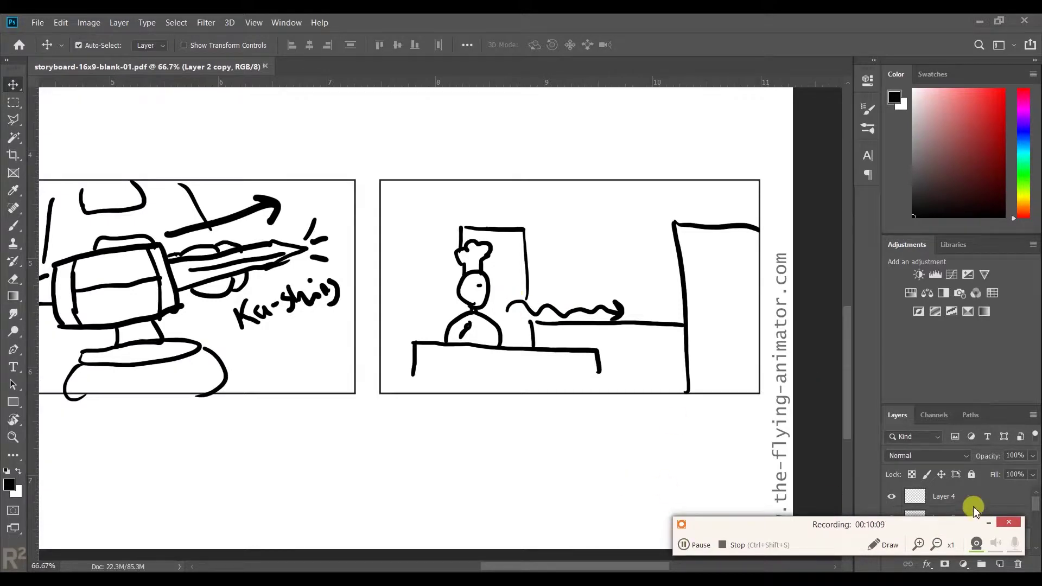
Move the sixth panel's chef to the far side of the counter and erase the leftover movement arrow.
key("l")
left_click_drag(433, 246, 429, 336)
left_click_drag(449, 253, 452, 251)
left_click_drag(489, 282, 649, 285)
key("ctrl+d")
key("e")
mouse_move(600, 341)
left_mouse_down()
mouse_move(610, 352)
mouse_move(601, 298)
left_mouse_up()
Complete the chef's body and legs, then draw the assassin creeping over the counter behind him in the sixth panel.
key("b")
mouse_move(528, 293)
left_mouse_down()
mouse_move(536, 326)
mouse_move(611, 350)
left_mouse_up()
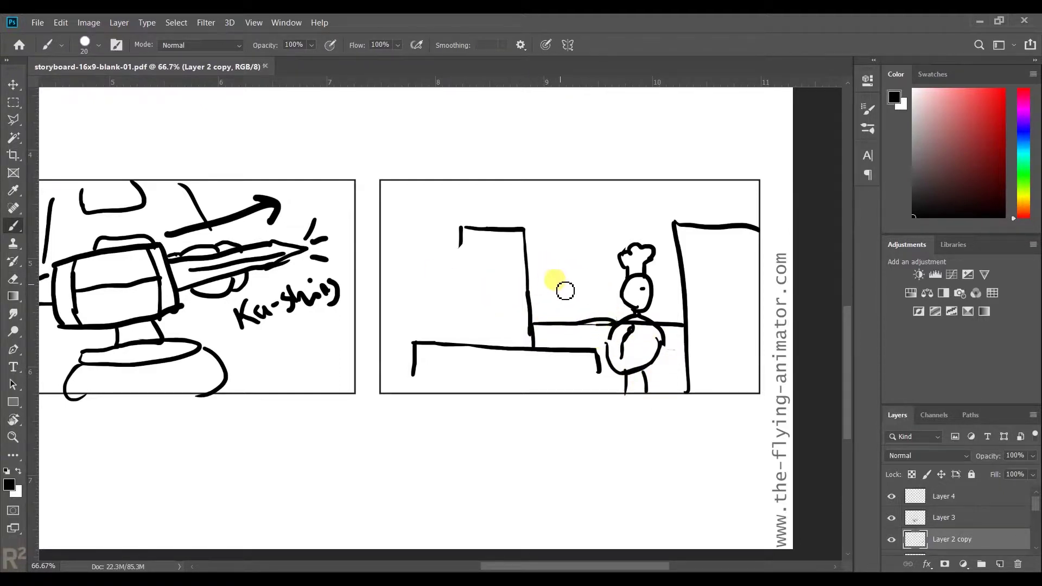
mouse_move(542, 258)
left_mouse_down()
mouse_move(564, 296)
mouse_move(584, 288)
left_mouse_up()
mouse_move(518, 302)
left_mouse_down()
mouse_move(459, 300)
mouse_move(510, 336)
left_mouse_up()
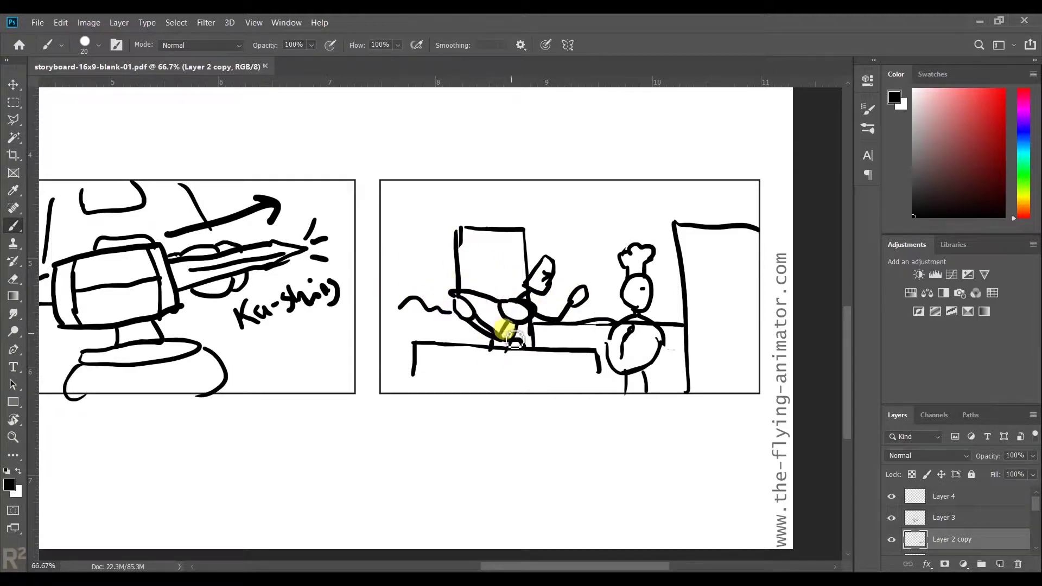
left_click_drag(609, 288, 494, 261)
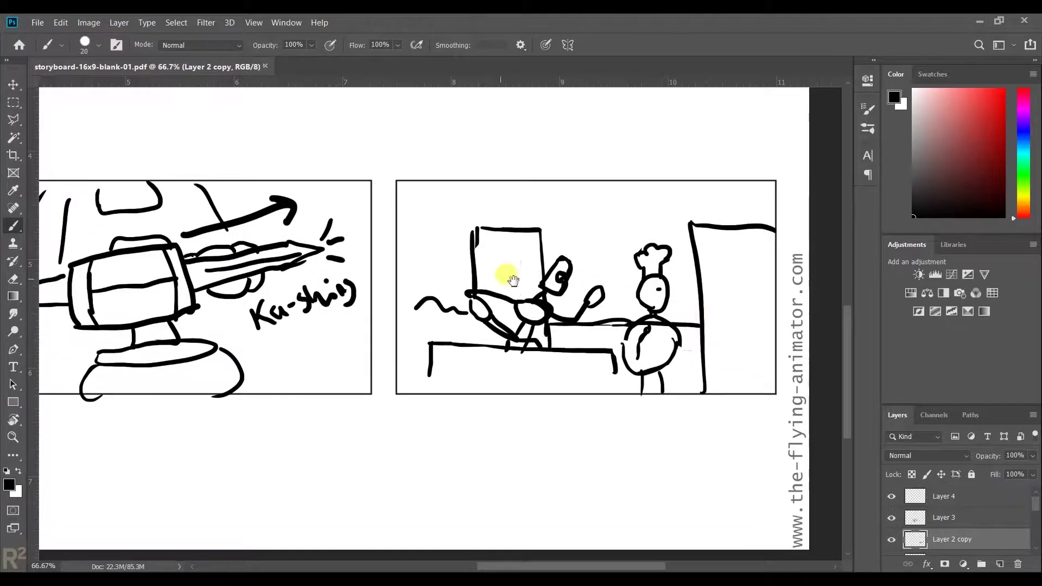
Group the drawing layers from Layer 4 down to Thumb_01 and name the group Page_01.
key("ctrl+minus")
key("ctrl+minus")
key("ctrl+minus")
key("v")
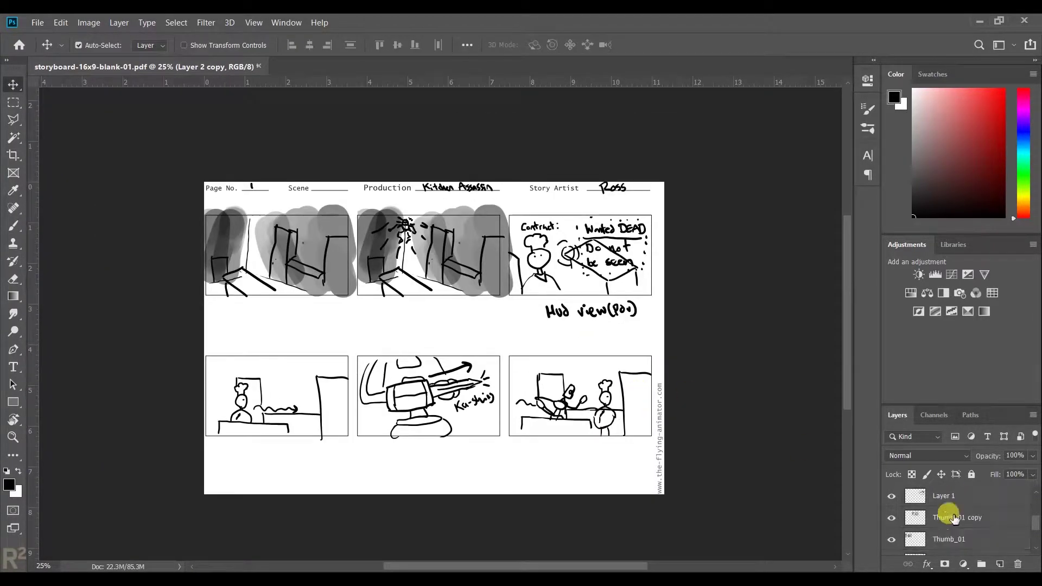
left_click_drag(997, 408, 1015, 252)
left_click(1002, 348)
left_click(977, 499, "shift")
left_click_drag(929, 484, 980, 564)
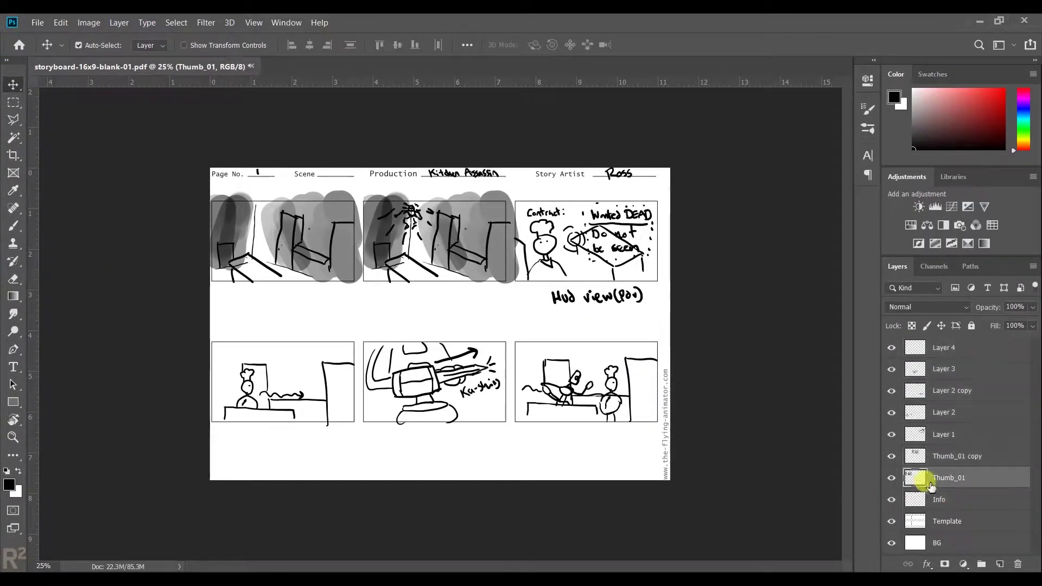
double_click(942, 344)
type("Page-")
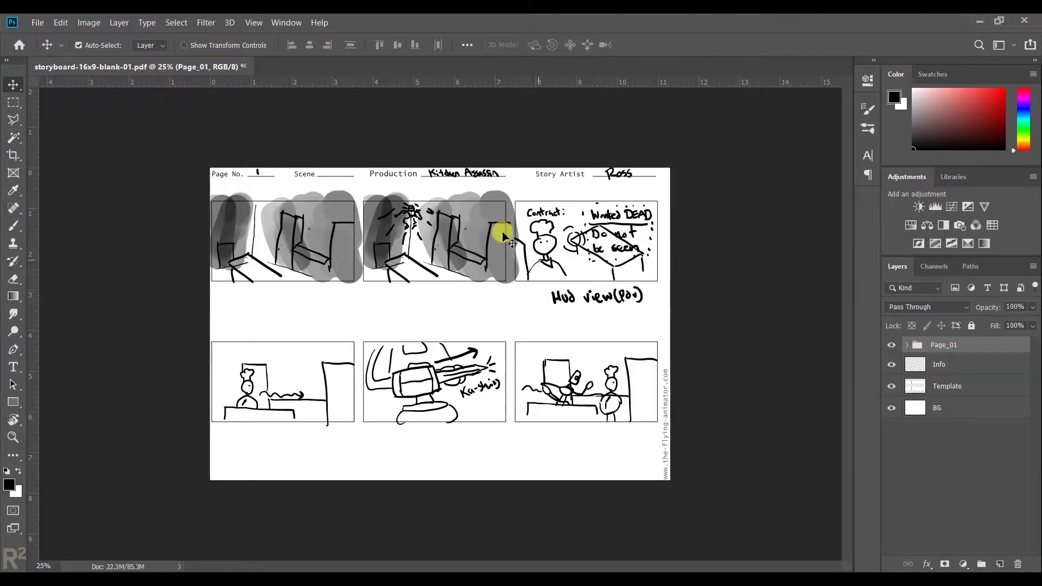
Create a group named Page_02 containing a new layer, and hide the Page_01 group.
left_click(982, 564)
left_click(892, 362)
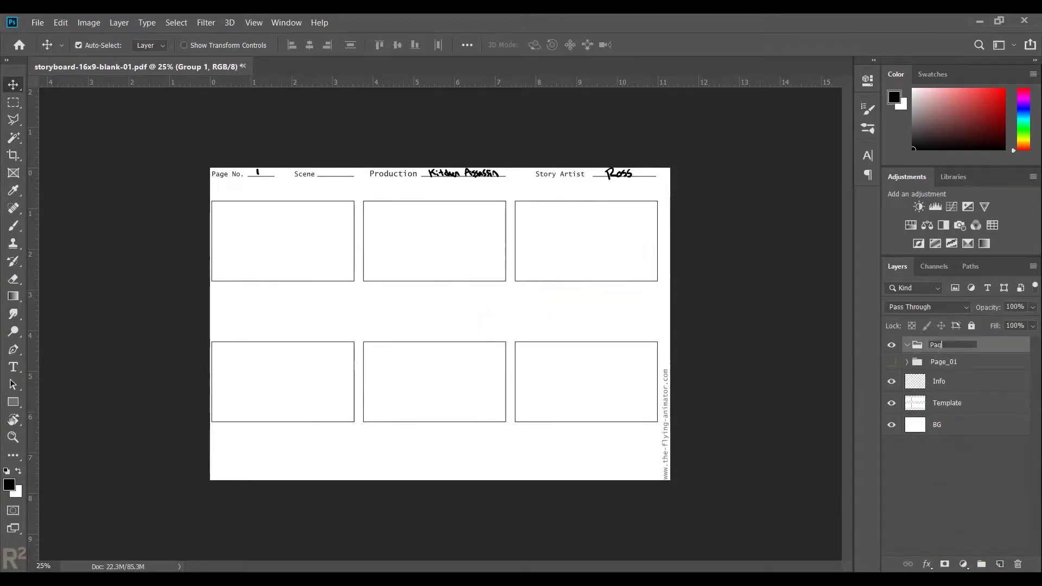
key("ctrl+shift+alt+n")
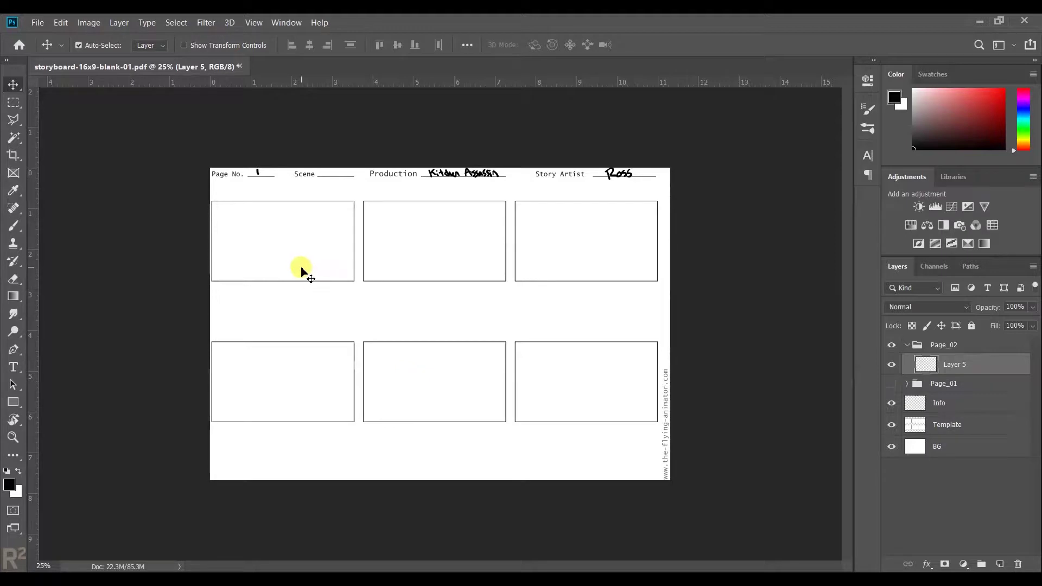
With Page_01 shown instead of Page_02, delete Layer 4 and duplicate the Layer 2 copy layer.
left_click(943, 386)
left_click(892, 383)
left_click(892, 345)
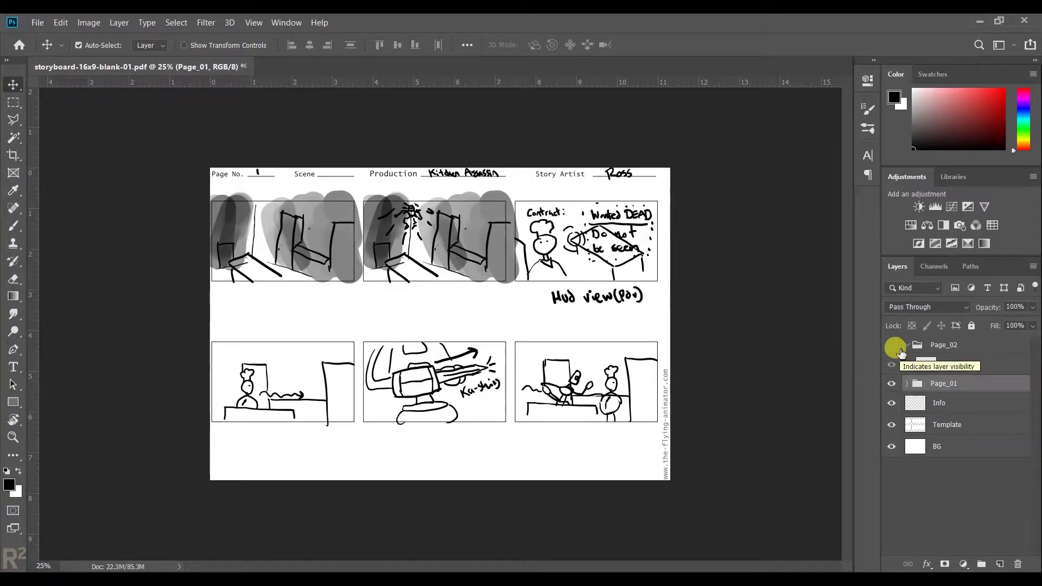
left_click(947, 424)
left_click(907, 384)
left_click(906, 410)
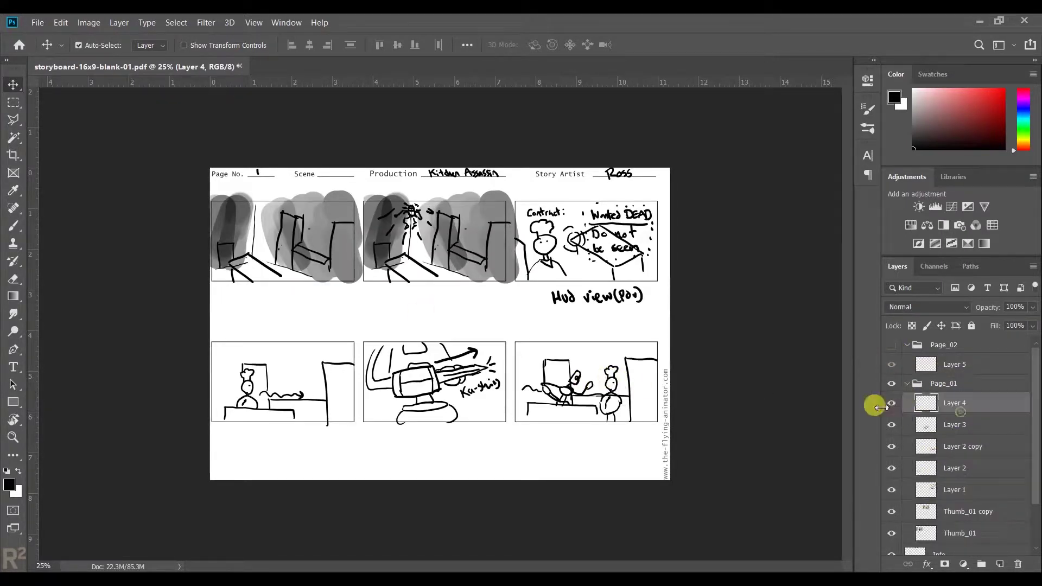
key("ctrl+j")
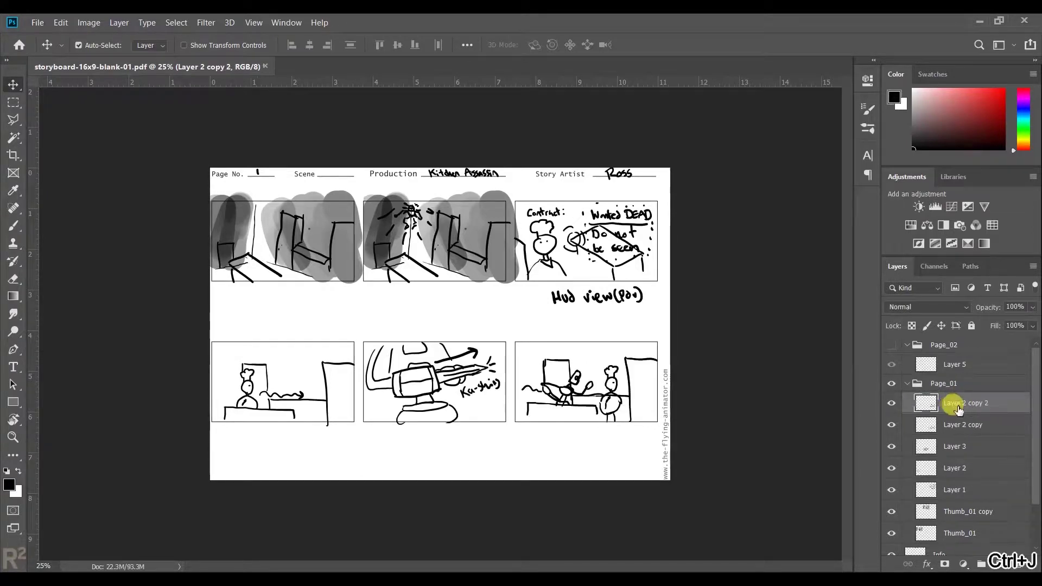
Move the duplicated layer into Page_02, show that group instead of Page_01, and place the drawing in the first panel.
left_click(907, 405)
left_click(892, 405)
left_click(892, 345)
mouse_move(556, 390)
left_mouse_down()
mouse_move(407, 298)
mouse_move(255, 244)
mouse_move(570, 315)
mouse_move(548, 316)
left_mouse_up()
key("z")
key("v")
Erase the creeping assassin in the first panel and redraw him grabbing the chef from behind, with a curved downward arrow.
key("e")
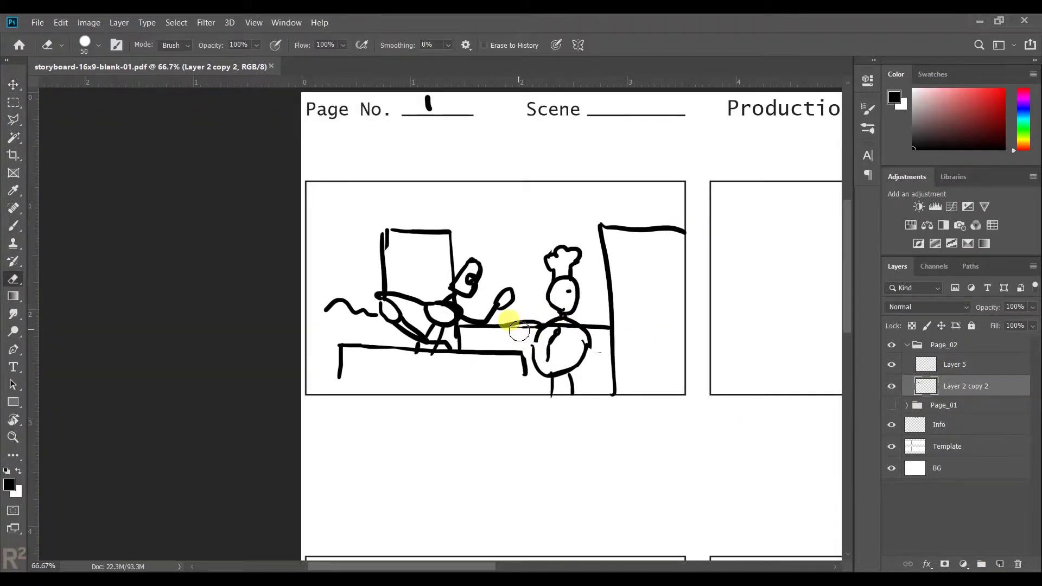
mouse_move(382, 298)
left_mouse_down()
mouse_move(435, 275)
mouse_move(435, 333)
mouse_move(510, 246)
left_mouse_up()
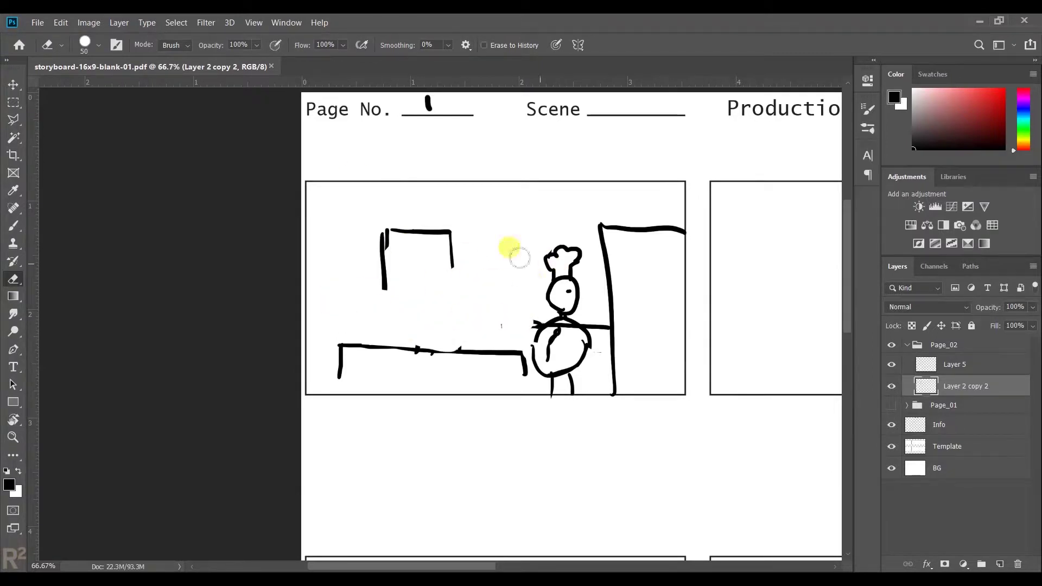
key("b")
left_click_drag(582, 305, 567, 298)
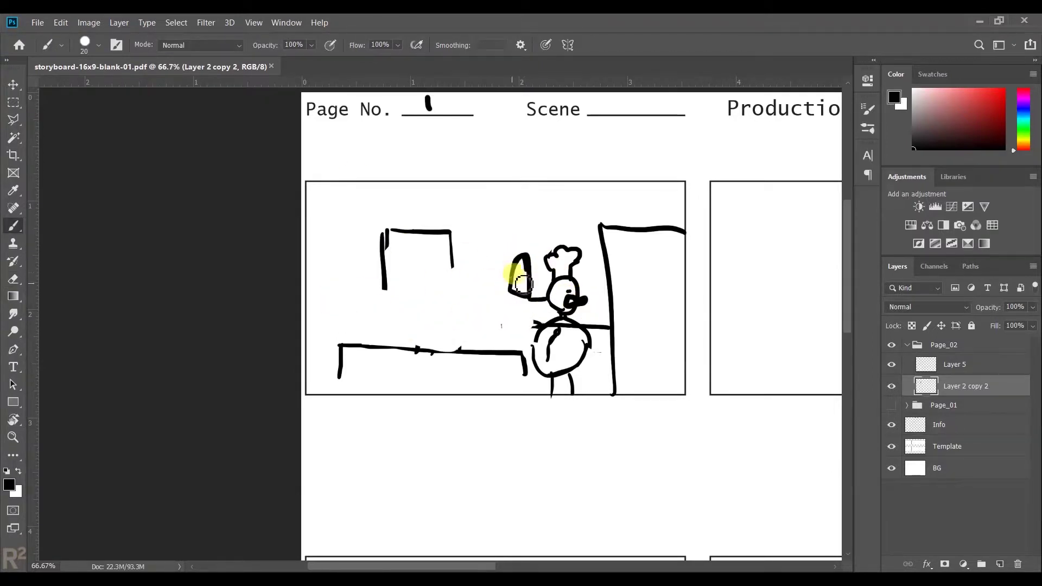
key("ctrl+z")
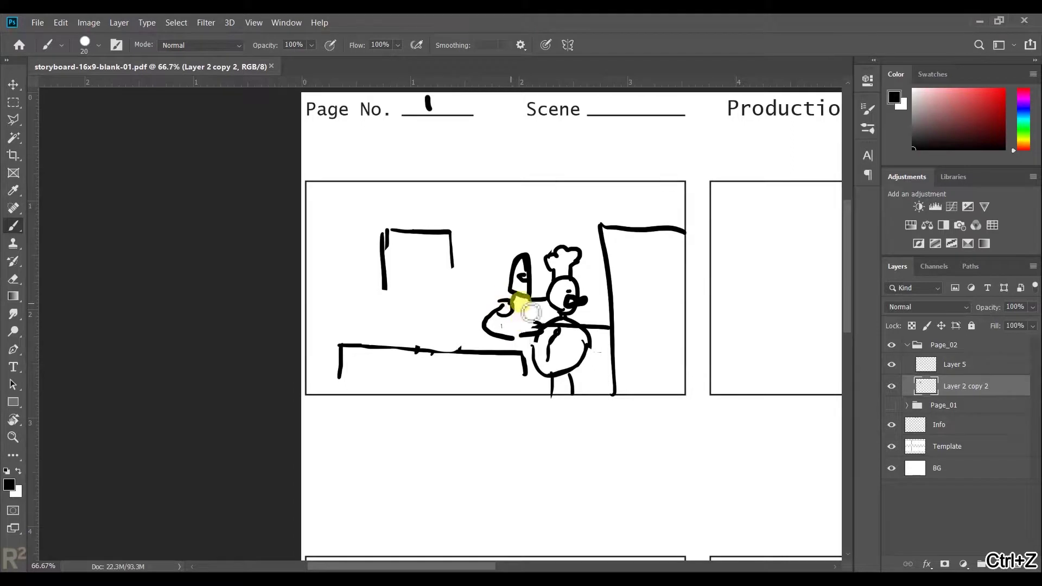
left_click_drag(530, 311, 520, 348)
left_click_drag(491, 298, 477, 349)
On Layer 5, draw the assassin behind a counter with a raised blade and a curved movement arrow in the second panel.
mouse_move(804, 326)
left_mouse_down()
mouse_move(582, 345)
mouse_move(534, 309)
left_mouse_up()
key("alt+bracketright")
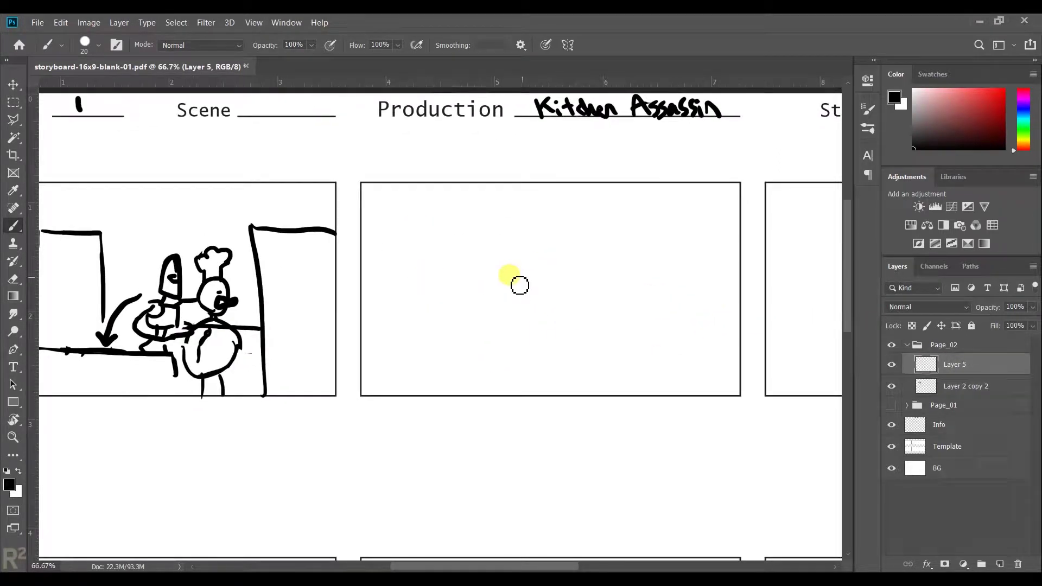
mouse_move(367, 390)
left_mouse_down()
mouse_move(400, 360)
mouse_move(738, 356)
left_mouse_up()
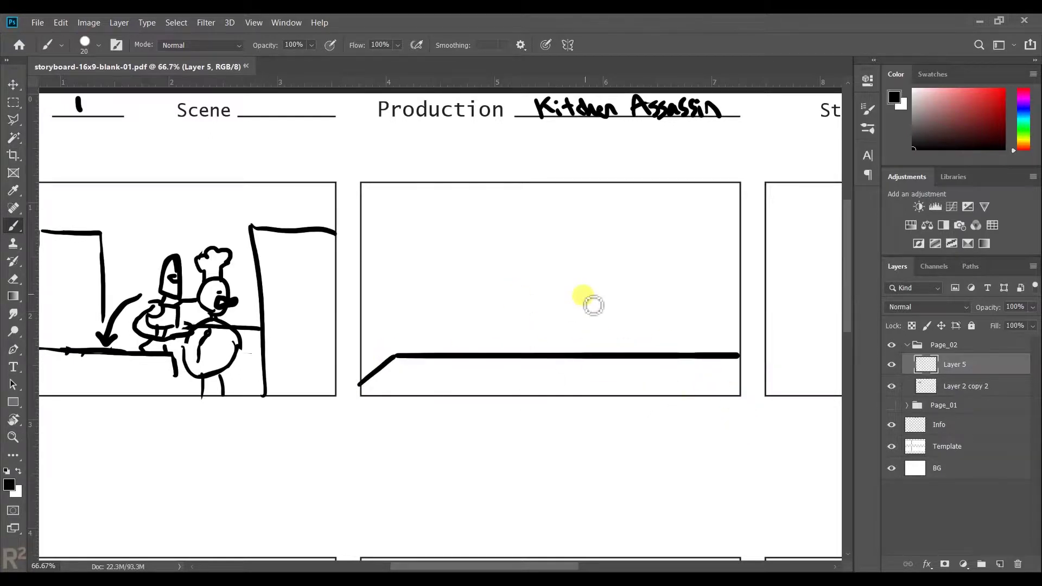
left_click_drag(597, 337, 597, 356)
mouse_move(554, 329)
left_mouse_down()
mouse_move(596, 287)
mouse_move(682, 353)
left_mouse_up()
mouse_move(540, 278)
left_mouse_down()
mouse_move(570, 272)
mouse_move(549, 210)
mouse_move(559, 226)
mouse_move(584, 230)
left_mouse_up()
mouse_move(495, 347)
left_mouse_down()
mouse_move(466, 279)
mouse_move(472, 261)
left_mouse_up()
mouse_move(710, 344)
left_mouse_down()
mouse_move(636, 252)
mouse_move(634, 260)
left_mouse_up()
Duplicate the second panel's drawing and place the copy in the third panel.
left_click_drag(708, 368, 527, 383)
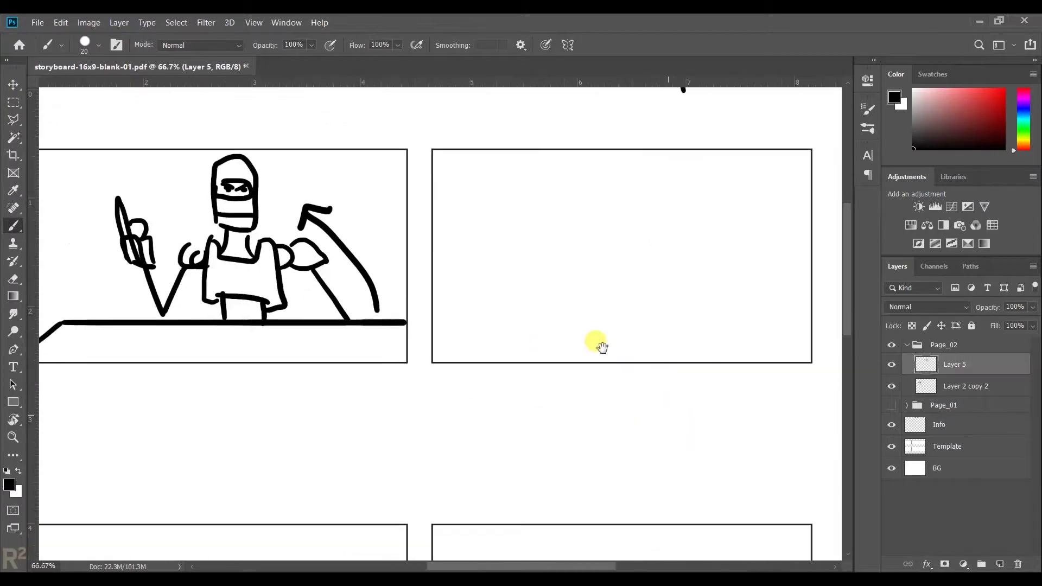
left_click_drag(536, 333, 568, 355)
key("ctrl+z")
key("ctrl+j")
mouse_move(475, 345)
left_mouse_down()
mouse_move(659, 330)
mouse_move(477, 333)
left_mouse_up()
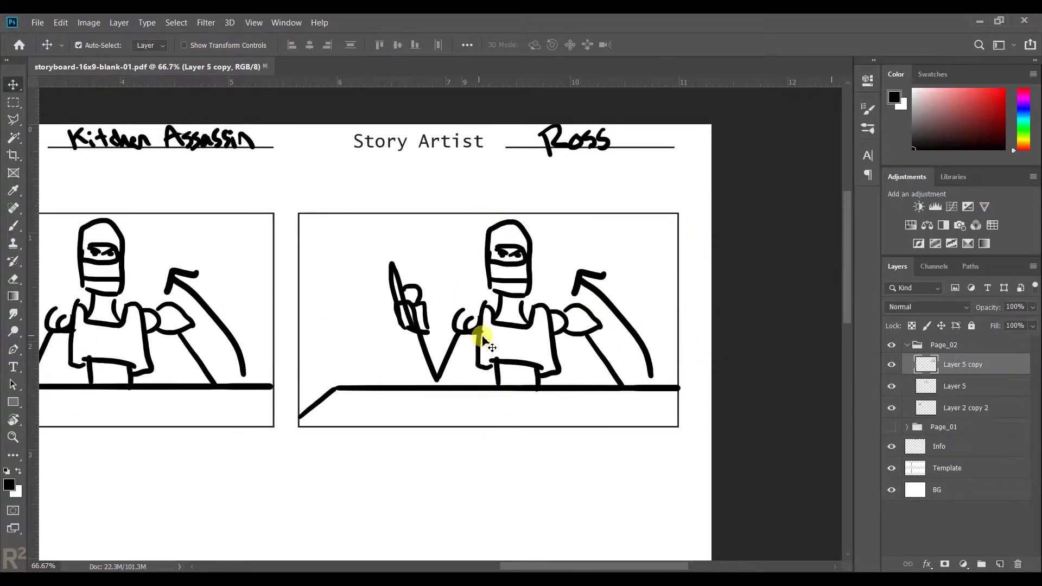
key("r")
left_click_drag(426, 301, 418, 239)
key("Escape")
Erase the raised blade arm, the other arm and the movement arrow from the third panel's assassin.
key("v")
mouse_move(453, 347)
left_mouse_down()
mouse_move(609, 349)
mouse_move(426, 350)
left_mouse_up()
key("e")
mouse_move(419, 314)
left_mouse_down()
mouse_move(407, 284)
mouse_move(507, 250)
mouse_move(656, 363)
mouse_move(539, 337)
left_mouse_up()
Redraw the third panel's assassin with both arms spread and his hands resting on the counter.
key("b")
mouse_move(491, 255)
left_mouse_down()
mouse_move(535, 272)
mouse_move(542, 313)
left_mouse_up()
key("ctrl+z")
left_click_drag(477, 325, 398, 369)
left_click_drag(604, 335, 665, 375)
left_click_drag(391, 370, 411, 396)
left_click_drag(658, 371, 675, 392)
Draw straight burst lines radiating around the assassin in the third panel.
left_click_drag(351, 227, 433, 276)
left_click_drag(578, 271, 640, 225)
left_click_drag(673, 331, 679, 285)
left_click_drag(553, 226, 583, 267)
left_click_drag(456, 280, 464, 233)
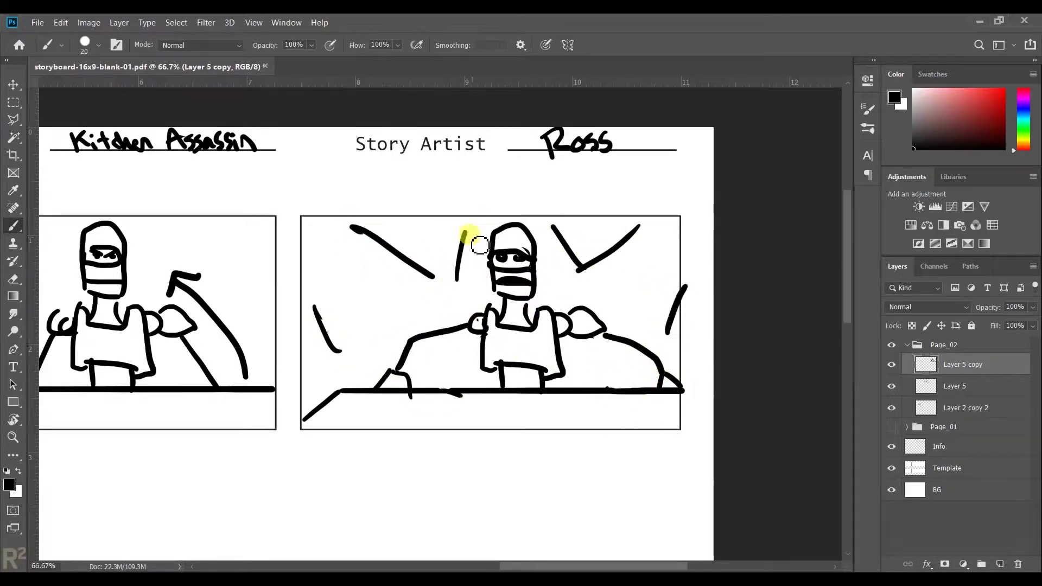
left_click_drag(315, 307, 340, 351)
Add a new layer and draw the words "NOW LIVE" in outlined letters in the fourth panel.
left_click_drag(330, 420, 611, 399)
key("ctrl+minus")
scroll(626, 256, "down", 5)
scroll(594, 323, "left", 4)
key("v")
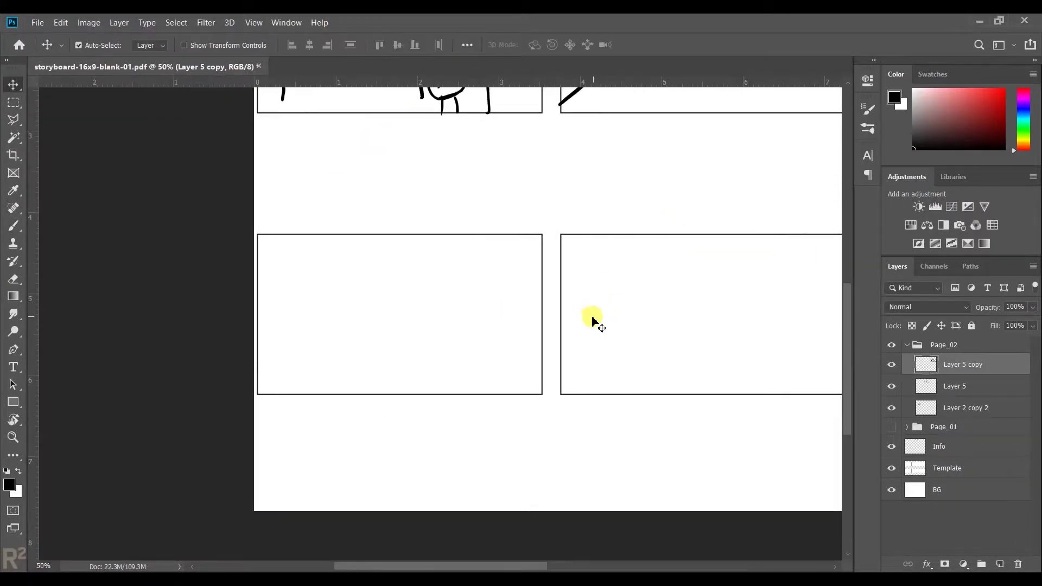
left_click(1000, 565)
key("b")
left_click_drag(319, 302, 298, 312)
left_click_drag(370, 280, 402, 263)
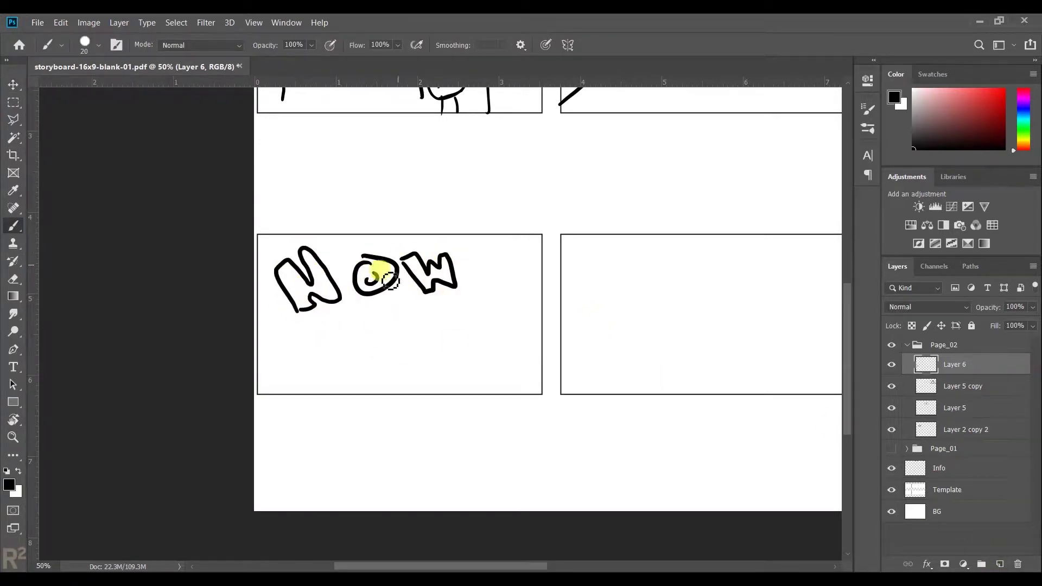
left_click_drag(313, 323, 347, 346)
Draw a slanted sign frame and short glow lines around the "NOW LIVE" lettering.
mouse_move(465, 249)
left_mouse_down()
mouse_move(514, 331)
mouse_move(516, 250)
left_mouse_up()
left_click_drag(512, 308, 537, 310)
left_click_drag(498, 354, 524, 372)
left_click_drag(455, 366, 473, 383)
left_click_drag(511, 335, 311, 380)
left_click_drag(262, 290, 301, 368)
left_click_drag(270, 341, 264, 360)
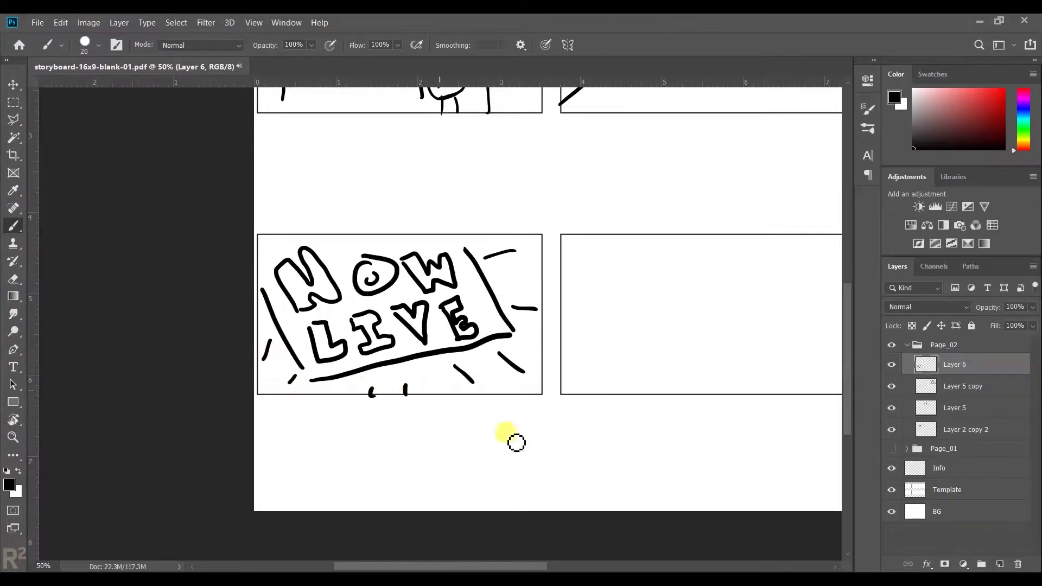
Glance at the script, then add a new layer and draw the assassin behind a counter between two posts in the fifth panel.
key("alt+Tab")
mouse_move(989, 520)
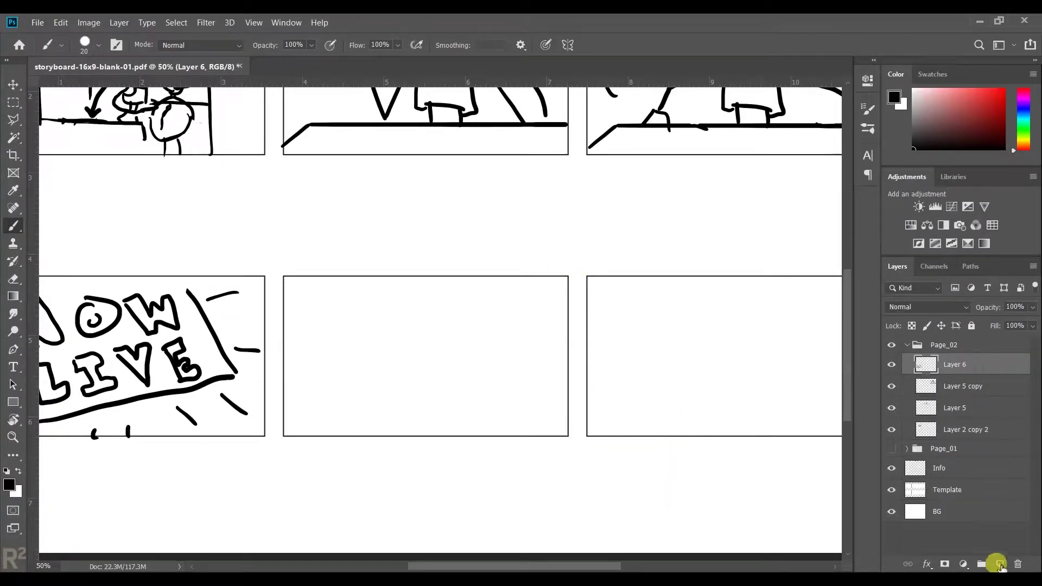
left_click(1000, 566)
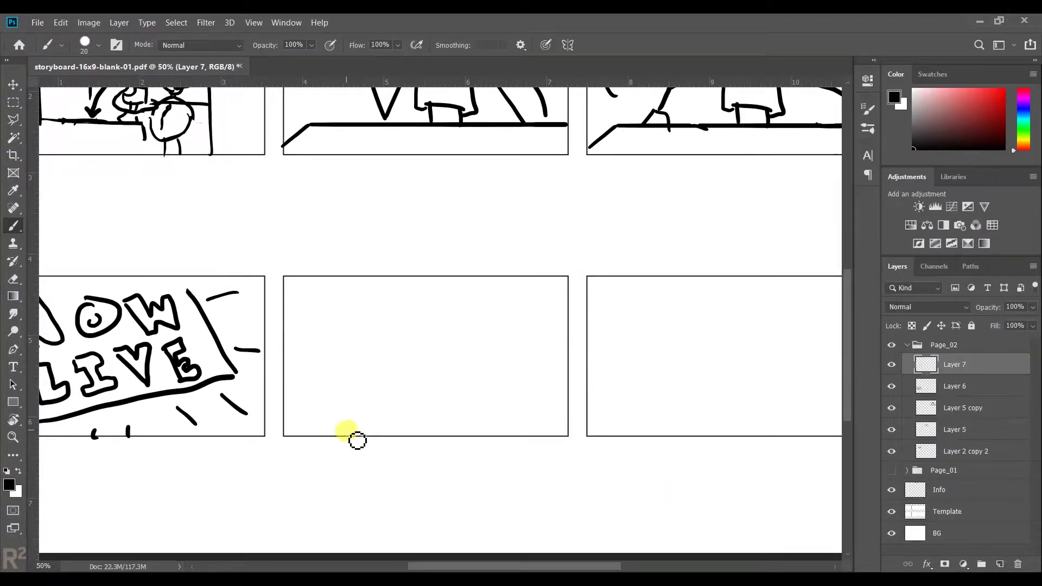
mouse_move(312, 435)
left_mouse_down()
mouse_move(428, 428)
mouse_move(525, 432)
left_mouse_up()
left_click_drag(335, 406, 336, 270)
left_click_drag(535, 274, 528, 399)
mouse_move(415, 382)
left_mouse_down()
mouse_move(405, 411)
mouse_move(363, 426)
left_mouse_up()
mouse_move(412, 363)
left_mouse_down()
mouse_move(434, 374)
mouse_move(415, 360)
left_mouse_up()
Handwrite "Cookin' with chef Robot!" above the assassin in the fifth panel.
left_click_drag(368, 293, 358, 312)
mouse_move(375, 303)
left_mouse_down()
mouse_move(400, 291)
mouse_move(429, 298)
left_mouse_up()
mouse_move(430, 287)
left_mouse_down()
mouse_move(451, 305)
mouse_move(502, 299)
left_mouse_up()
left_click_drag(375, 328, 363, 345)
left_click_drag(379, 333, 390, 344)
left_click_drag(392, 339, 405, 342)
left_click_drag(418, 324, 408, 343)
left_click_drag(404, 334, 421, 332)
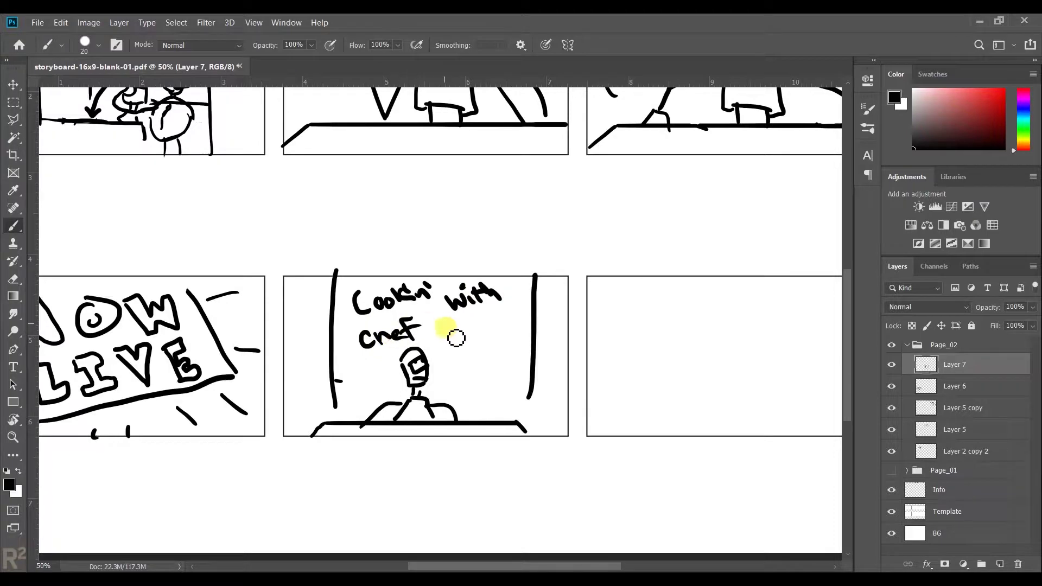
left_click_drag(505, 330, 525, 329)
Frame the show title as a sign and draw the background counter lines behind the assassin in the fifth panel.
left_click_drag(343, 285, 530, 348)
left_click_drag(525, 277, 530, 348)
left_click_drag(334, 381, 538, 380)
left_click_drag(332, 403, 396, 402)
mouse_move(426, 404)
left_mouse_down()
mouse_move(457, 422)
mouse_move(279, 309)
mouse_move(337, 326)
mouse_move(312, 326)
mouse_move(267, 529)
left_mouse_up()
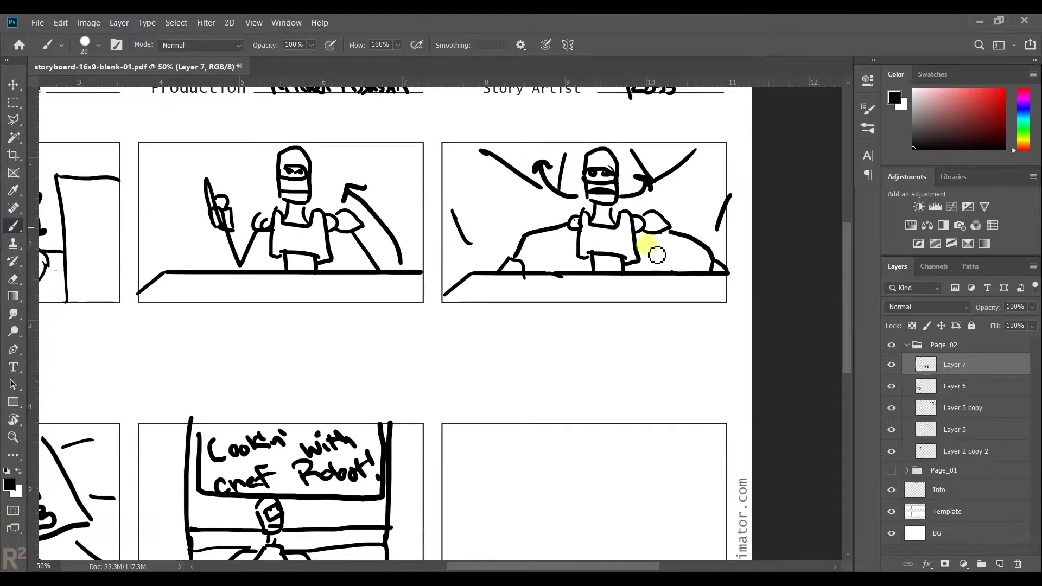
Add a new layer and draw a limp hand, its arm and a curved body outline in the sixth panel.
scroll(651, 190, "down", 5)
left_click(1000, 564)
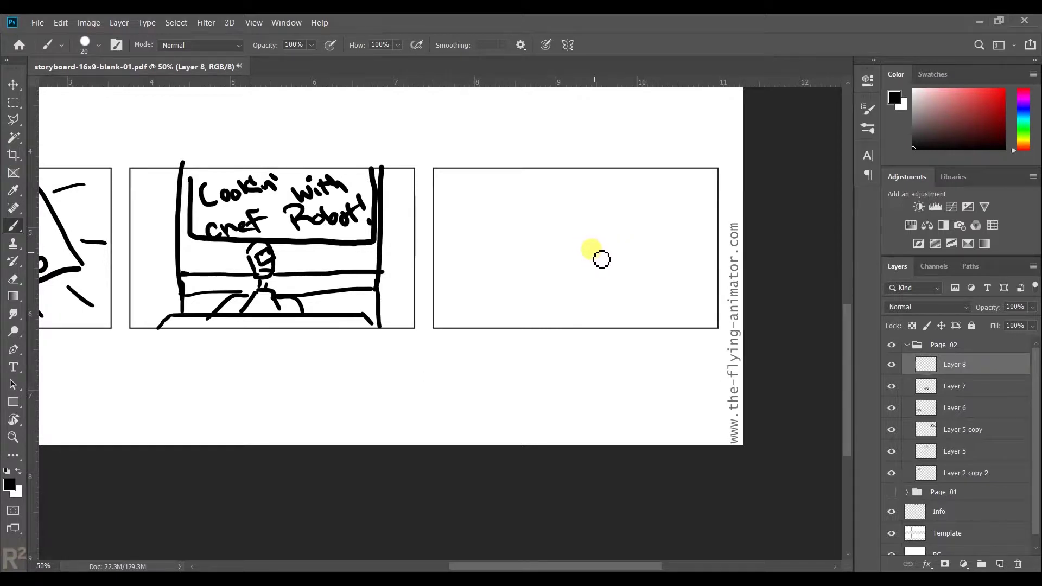
left_click_drag(547, 310, 622, 266)
key("ctrl+z")
left_click_drag(589, 300, 534, 292)
left_click_drag(595, 265, 722, 280)
Draw the chef's head with crossed-out eyes, a hat and emphasis marks above the hand in the sixth panel.
left_click_drag(507, 225, 523, 228)
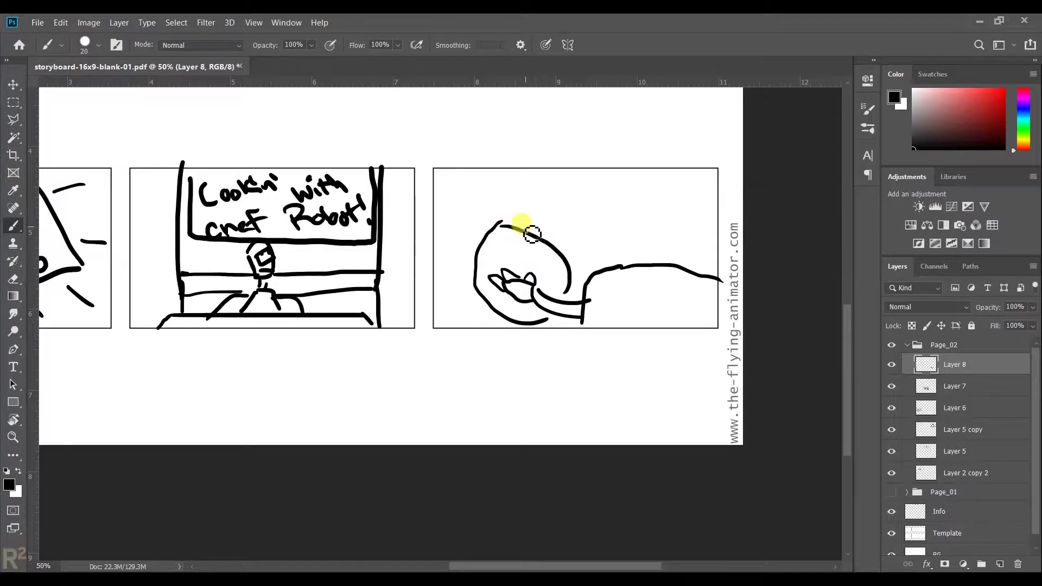
key("ctrl+z")
left_click_drag(487, 286, 486, 326)
mouse_move(522, 265)
left_mouse_down()
mouse_move(508, 218)
mouse_move(534, 223)
left_mouse_up()
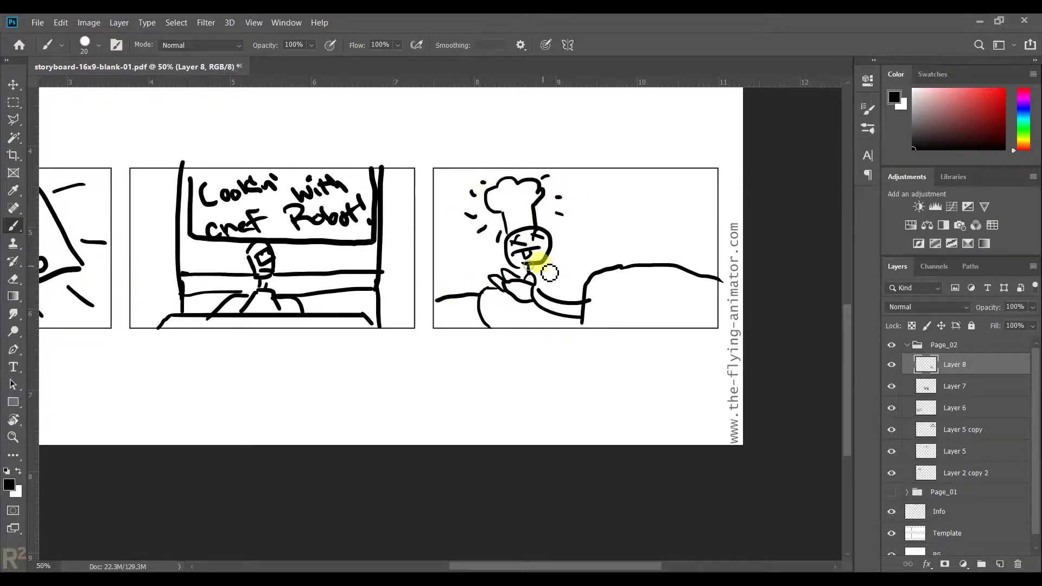
Draw slanted background lines and a counter or doorway outline around the curved body in the sixth panel.
left_click_drag(650, 329, 644, 298)
left_click_drag(725, 246, 580, 180)
left_click_drag(566, 228, 668, 265)
left_click_drag(571, 185, 569, 223)
left_click_drag(574, 163, 570, 179)
Handwrite an underlined "POV" note beneath the sixth panel.
left_click_drag(545, 358, 548, 387)
left_click_drag(545, 358, 546, 377)
left_click_drag(572, 364, 572, 365)
left_click_drag(586, 360, 600, 354)
left_click_drag(565, 392, 616, 388)
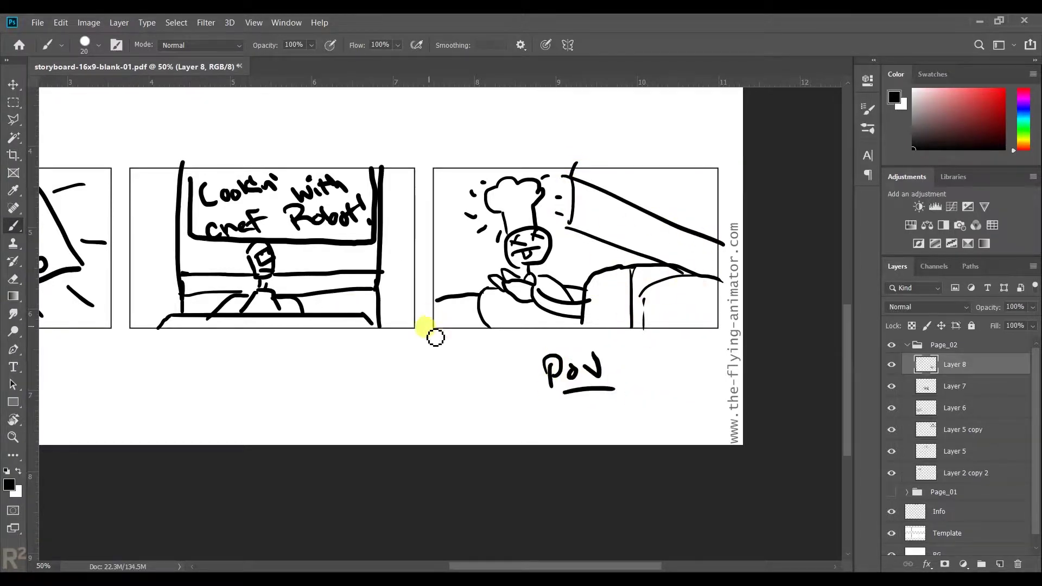
Collapse and hide the Page_02 group, and create a new layer group named Page_03.
key("ctrl+minus")
key("v")
left_click(907, 345)
left_click(891, 345)
left_click(982, 564)
double_click(942, 345)
type("Page_03")
key("Return")
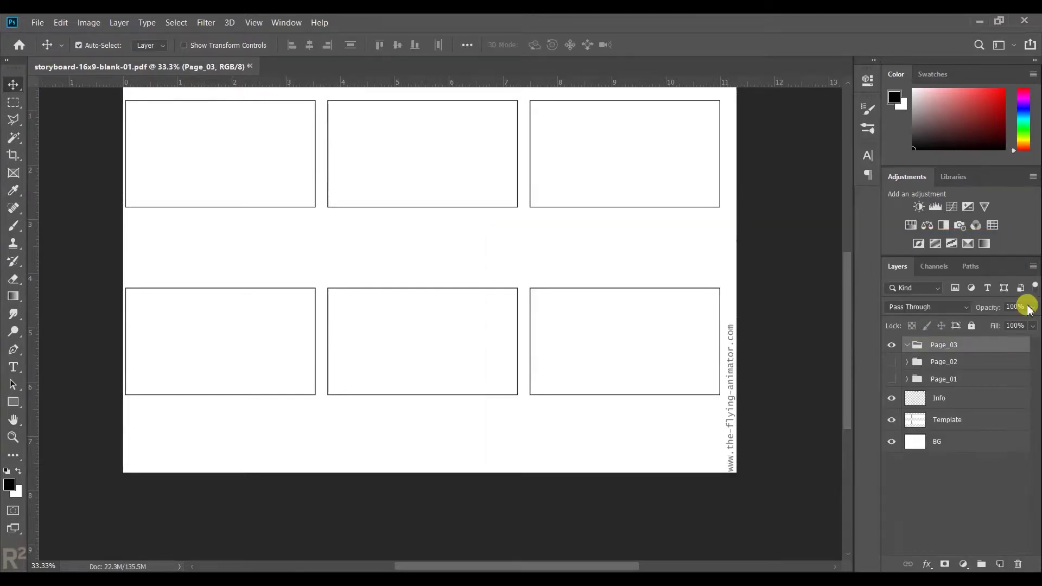
Add a layer inside Page_03 and start sketching the assassin's torso, head and chef's hat in the first panel.
left_click(1000, 564)
key("z")
left_click(365, 284)
key("b")
left_click_drag(346, 352, 436, 351)
mouse_move(388, 296)
left_mouse_down()
mouse_move(385, 326)
mouse_move(381, 314)
left_mouse_up()
key("ctrl+z")
left_click_drag(369, 287, 413, 291)
mouse_move(414, 231)
left_mouse_down()
mouse_move(371, 233)
mouse_move(402, 213)
left_mouse_up()
left_click_drag(417, 292, 403, 205)
Finish the assassin's body in the first panel, adding vertical side lines and a curved arrow pointing toward the hat.
mouse_move(350, 320)
left_mouse_down()
mouse_move(296, 355)
mouse_move(326, 309)
mouse_move(296, 355)
left_mouse_up()
key("ctrl+z")
left_click_drag(369, 356, 422, 358)
mouse_move(413, 307)
left_mouse_down()
mouse_move(384, 302)
mouse_move(375, 326)
left_mouse_up()
left_click_drag(243, 153, 255, 323)
left_click_drag(544, 163, 534, 293)
left_click_drag(512, 306, 442, 200)
key("ctrl+z")
left_click_drag(522, 276, 513, 383)
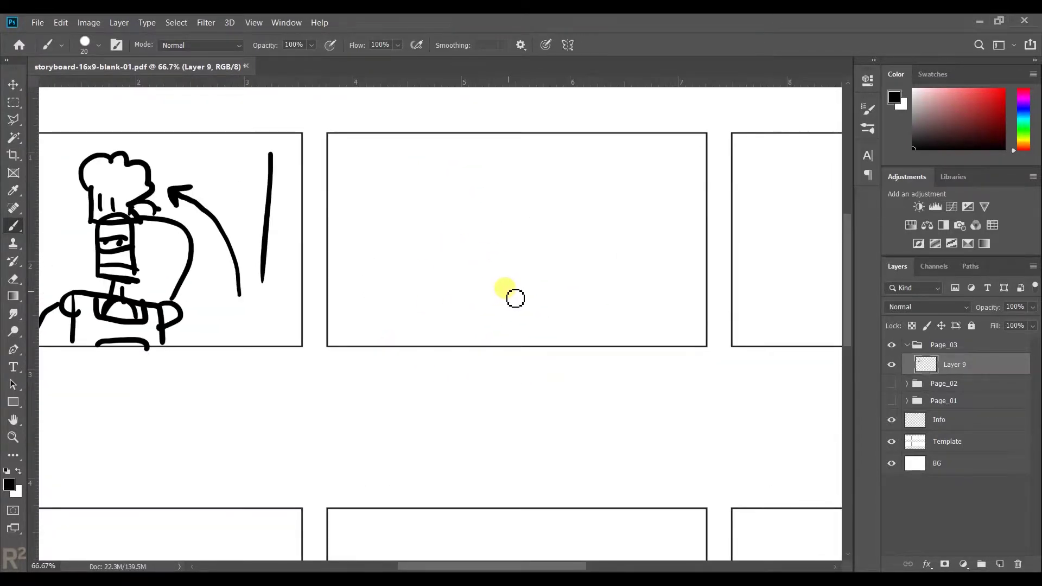
Draw a close-up of the assassin's face in the second panel, with a visor, two eyes, brow lines and the head outline.
mouse_move(456, 223)
left_mouse_down()
mouse_move(446, 263)
mouse_move(467, 239)
left_mouse_up()
left_click_drag(543, 243, 535, 244)
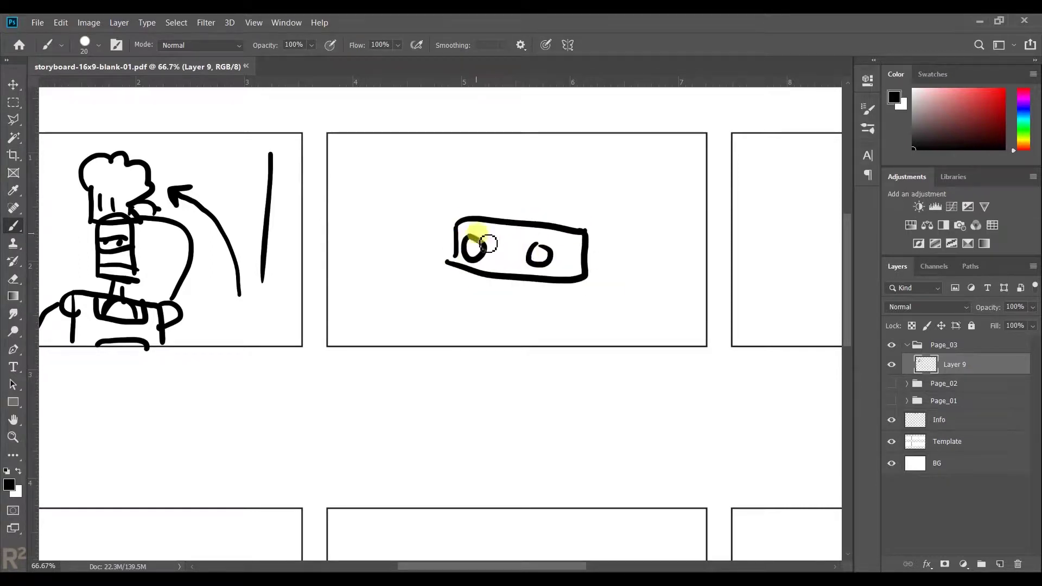
left_click_drag(463, 233, 479, 231)
left_click_drag(535, 230, 553, 239)
left_click_drag(465, 274, 461, 335)
left_click_drag(467, 151, 461, 193)
left_click_drag(471, 214, 608, 196)
left_click_drag(607, 134, 596, 325)
left_click_drag(463, 329, 578, 339)
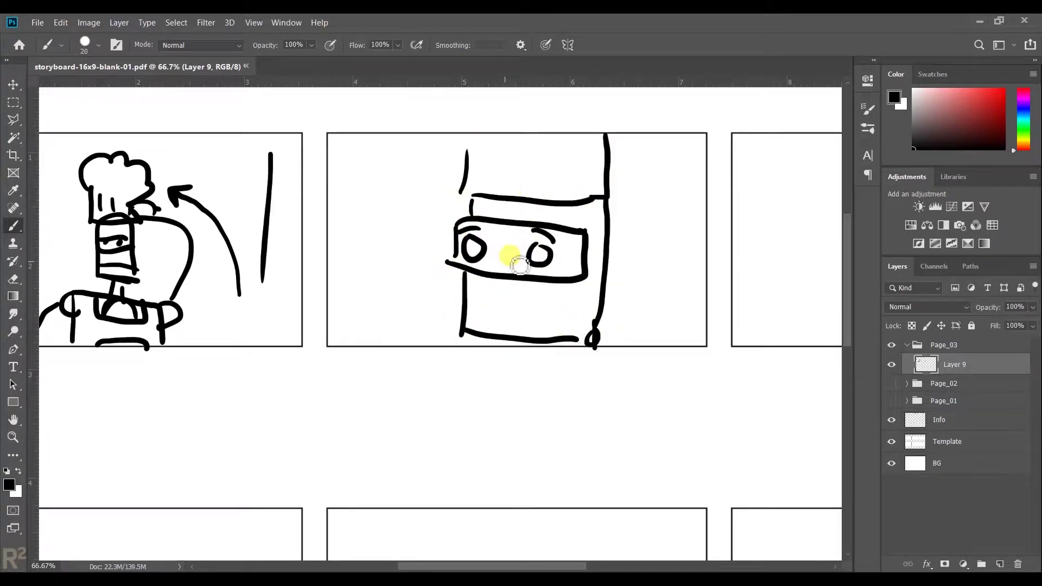
Draw arrows pointing left, right and down from the visor in the second panel, numbering them 1, 2 and 3.
left_click_drag(453, 245, 386, 245)
left_click_drag(565, 257, 664, 268)
scroll(467, 372, "right", 6)
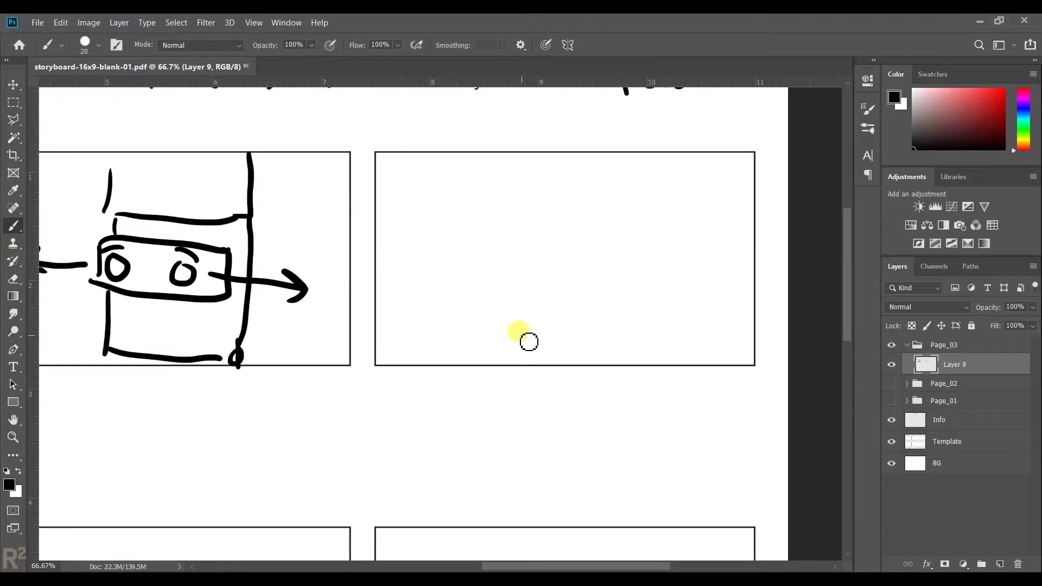
scroll(510, 269, "left", 4)
left_click_drag(349, 254, 343, 308)
left_click_drag(329, 290, 357, 297)
scroll(489, 260, "right", 2)
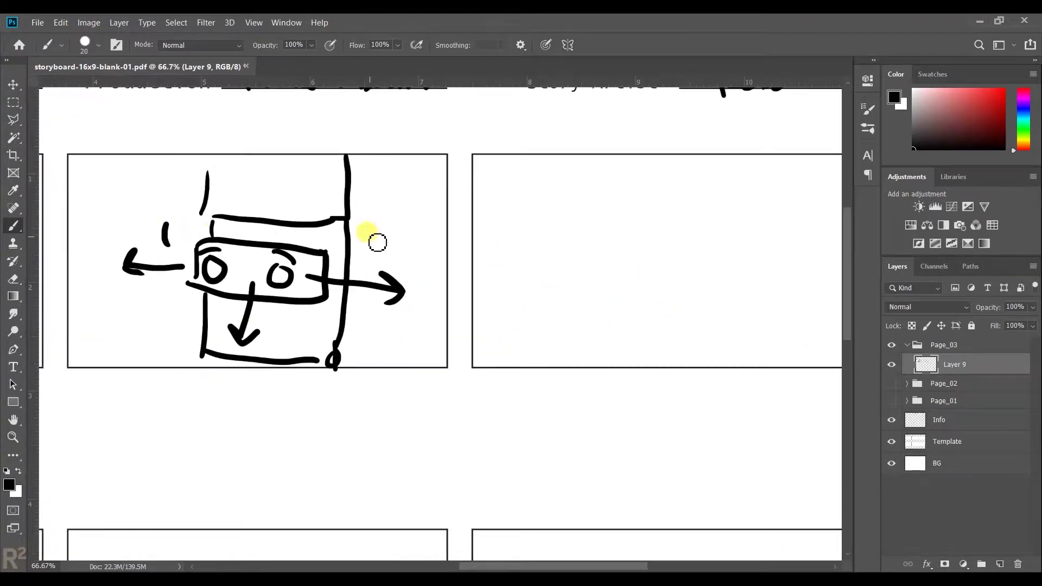
left_click_drag(372, 233, 389, 256)
left_click_drag(278, 315, 288, 340)
Draw an arched head outline, a counter line and a recipe card labelled "CAKE" in the third panel.
scroll(465, 288, "right", 3)
left_click_drag(580, 402, 662, 377)
left_click_drag(347, 310, 595, 321)
left_click_drag(653, 315, 710, 324)
mouse_move(445, 317)
left_mouse_down()
mouse_move(468, 366)
mouse_move(542, 325)
left_mouse_up()
left_click_drag(479, 336, 480, 351)
mouse_move(486, 351)
left_mouse_down()
mouse_move(524, 342)
mouse_move(514, 353)
left_mouse_up()
left_click_drag(535, 333, 535, 349)
left_click_drag(458, 362, 462, 406)
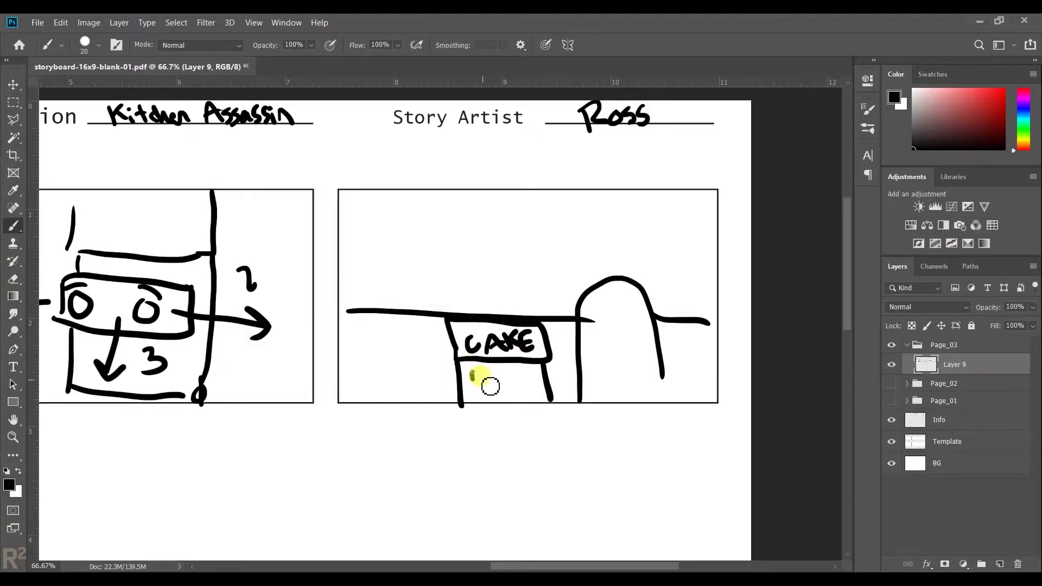
Draw the chef's hat above the arched head in the third panel and add emphasis marks around the CAKE card.
scroll(652, 320, "left", 3)
scroll(466, 413, "up", 1)
scroll(466, 413, "down", 2)
scroll(466, 412, "right", 2)
mouse_move(714, 237)
left_mouse_down()
mouse_move(624, 240)
mouse_move(646, 108)
left_mouse_up()
left_click_drag(710, 90, 730, 328)
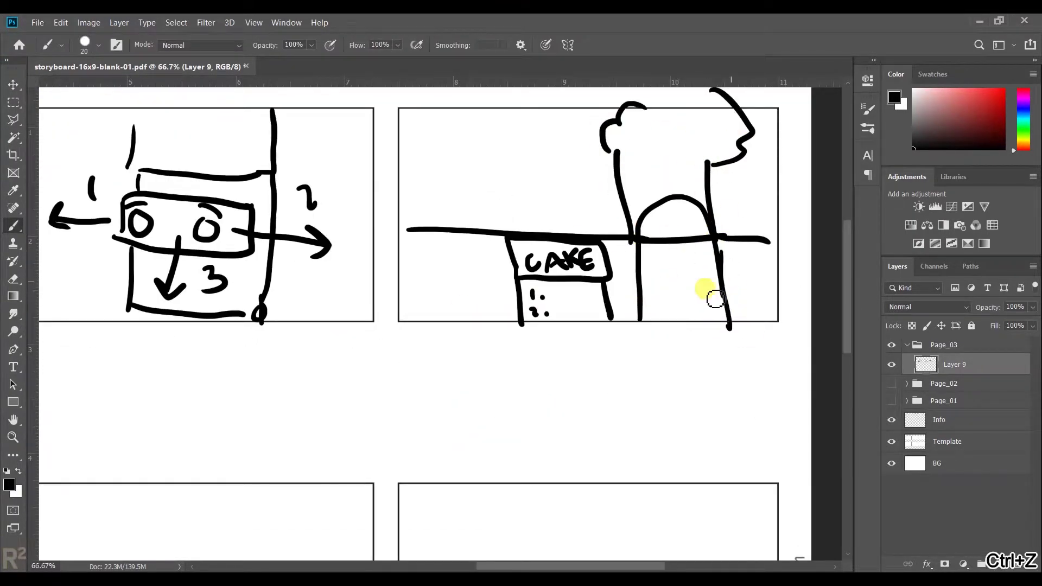
scroll(624, 266, "up", 1)
scroll(624, 266, "left", 1)
mouse_move(491, 196)
left_mouse_down()
mouse_move(507, 223)
mouse_move(557, 219)
left_mouse_up()
left_click_drag(600, 204, 603, 217)
left_click_drag(467, 247, 503, 258)
left_click_drag(478, 301, 506, 292)
Draw the assassin leaning in a chef's hat with bent arms and emphasis marks in the fourth panel.
scroll(706, 315, "down", 3)
scroll(682, 335, "left", 5)
scroll(682, 335, "down", 2)
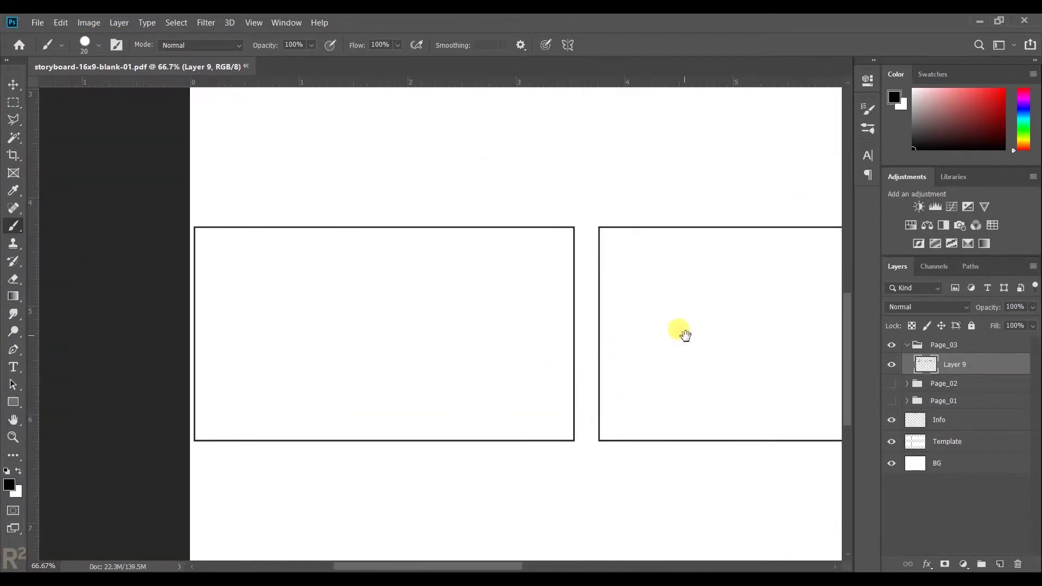
mouse_move(299, 376)
left_mouse_down()
mouse_move(383, 389)
mouse_move(416, 415)
left_mouse_up()
mouse_move(390, 285)
left_mouse_down()
mouse_move(458, 342)
mouse_move(352, 224)
left_mouse_up()
left_click_drag(417, 228, 443, 283)
left_click_drag(436, 243, 450, 234)
key("ctrl+z")
mouse_move(430, 306)
left_mouse_down()
mouse_move(414, 326)
mouse_move(459, 374)
left_mouse_up()
mouse_move(430, 357)
left_mouse_down()
mouse_move(419, 375)
mouse_move(428, 396)
mouse_move(477, 416)
mouse_move(446, 413)
mouse_move(441, 450)
left_mouse_up()
left_click_drag(455, 422, 468, 448)
key("ctrl+z")
mouse_move(399, 306)
left_mouse_down()
mouse_move(360, 345)
mouse_move(387, 349)
left_mouse_up()
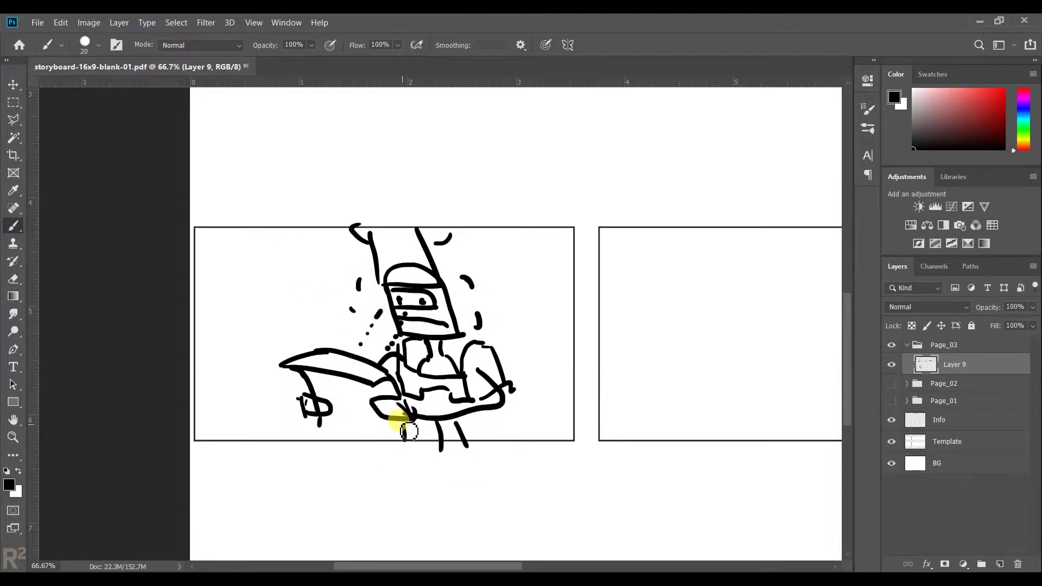
Save the document to the Desktop as the Photoshop file AssassinBot_Thumbnails_v01.
scroll(408, 431, "right", 5)
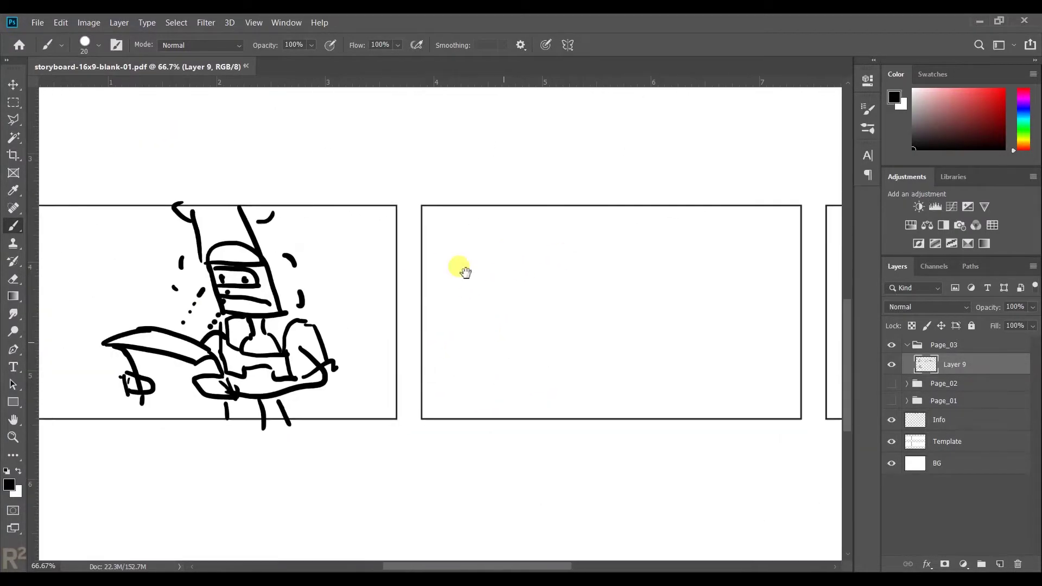
scroll(435, 312, "right", 4)
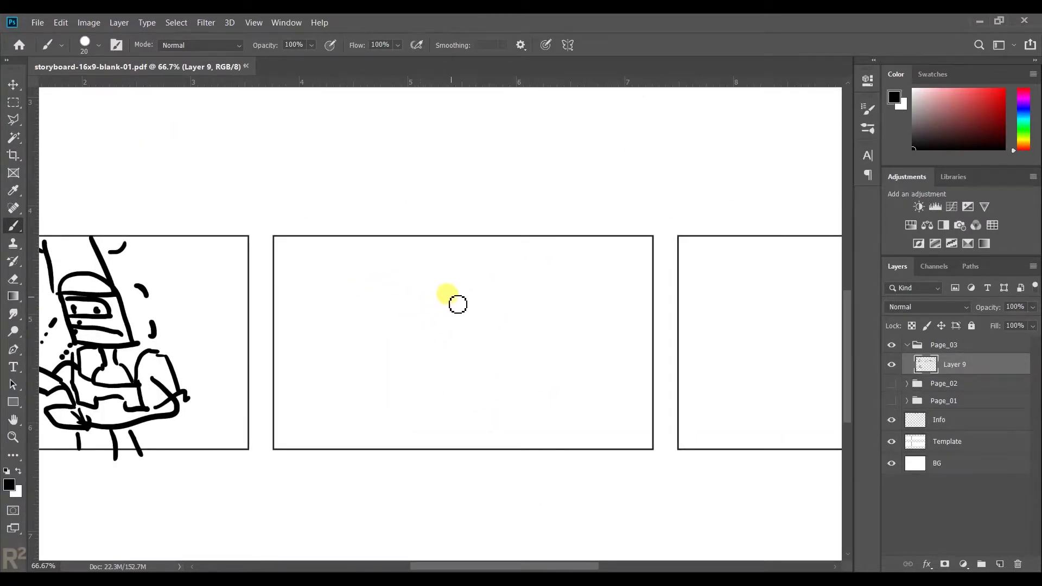
key("z")
left_click(460, 319, "alt")
key("ctrl+s")
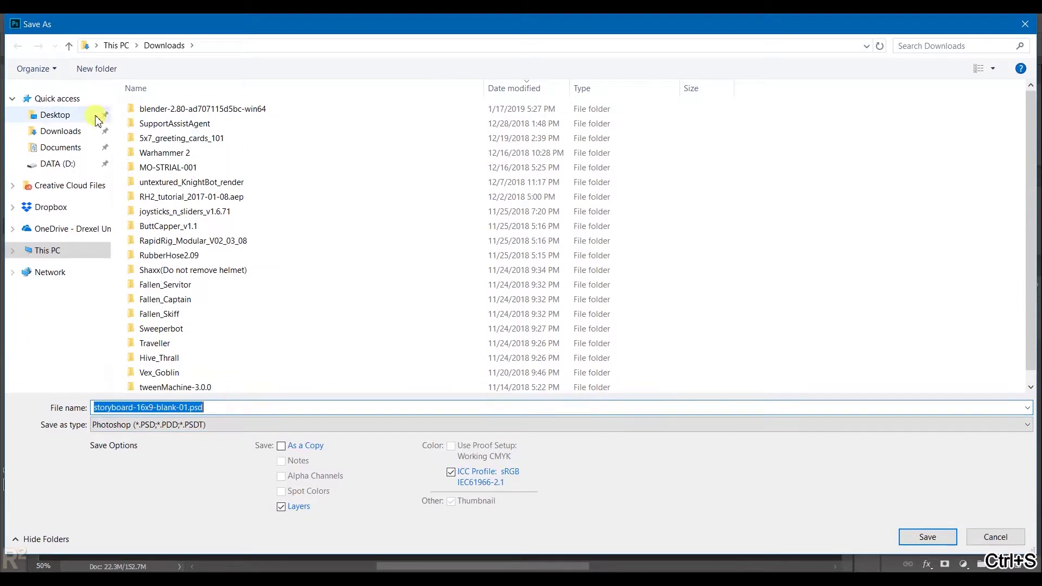
left_click(98, 120)
type("AssassinBot_Thumbnail")
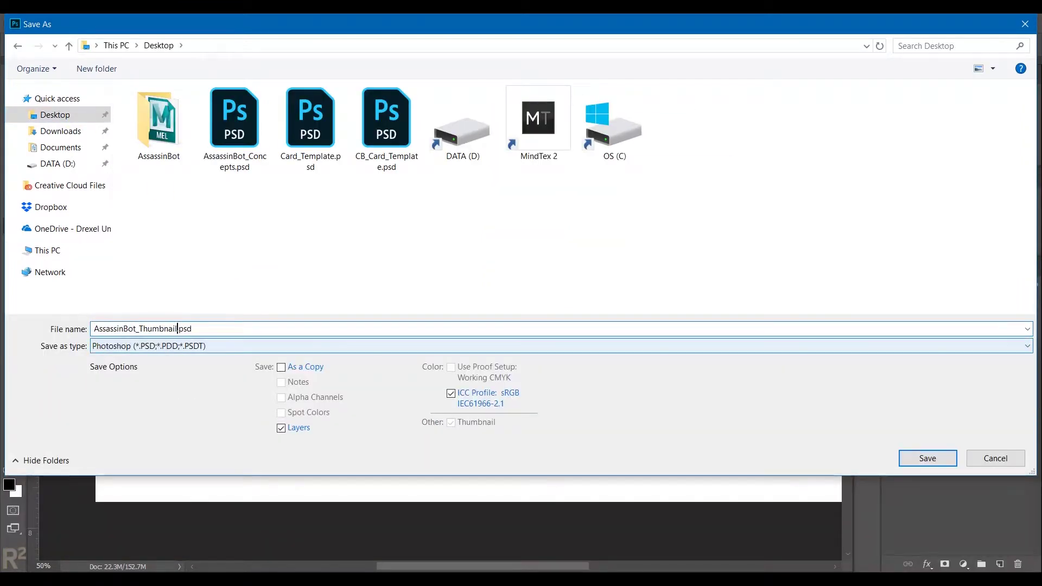
type("s_v01")
key("Return")
Check the upcoming story beats in the Kitchen Assassin script in Google Docs, and return to the Photoshop storyboard.
scroll(93, 349, "right", 3)
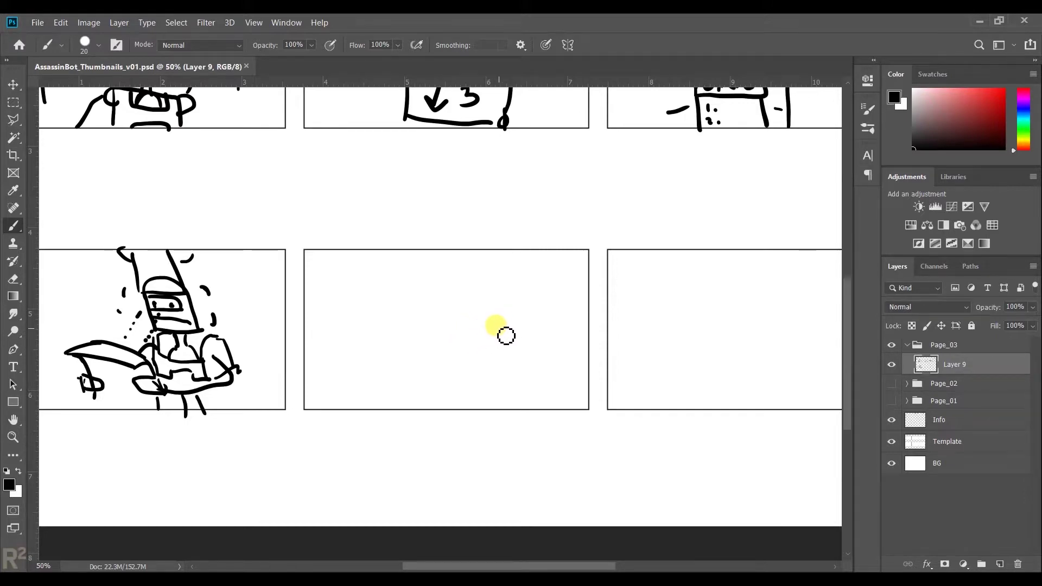
scroll(516, 446, "up", 3)
scroll(526, 316, "down", 3)
left_click(666, 570)
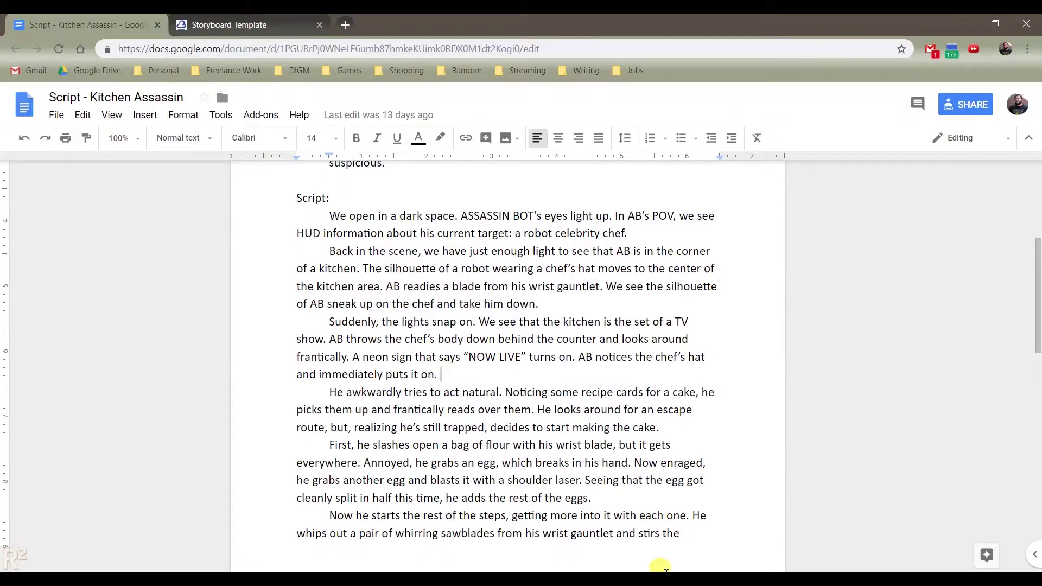
left_click(666, 570)
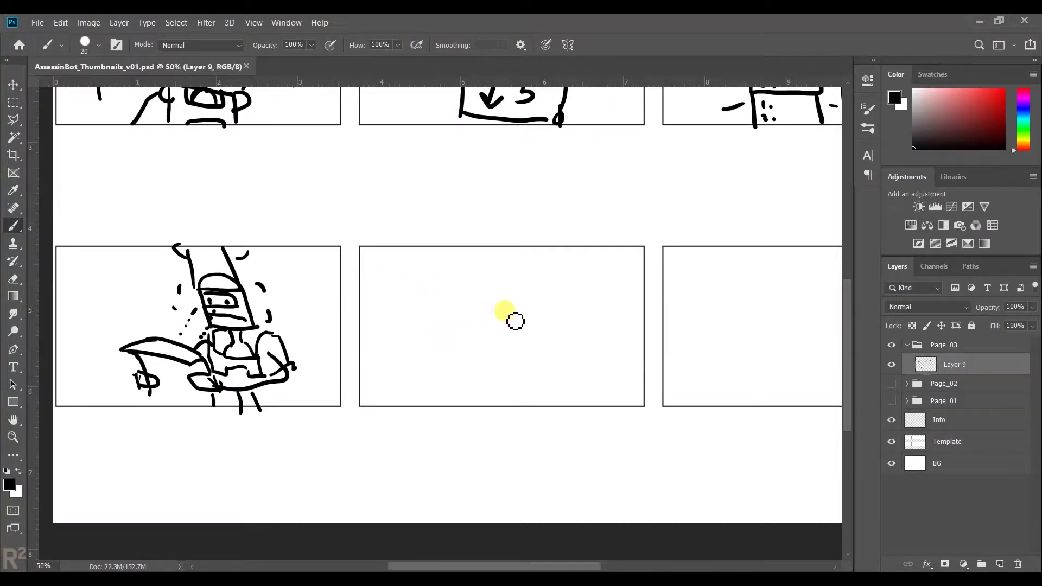
Draw the assassin's head with visor, eyes, neck and the lower part of the chef's hat in the fifth panel.
left_click_drag(459, 350, 495, 263)
key("ctrl+z")
left_click_drag(476, 345, 476, 353)
left_click_drag(473, 300, 487, 314)
left_click_drag(473, 243, 530, 251)
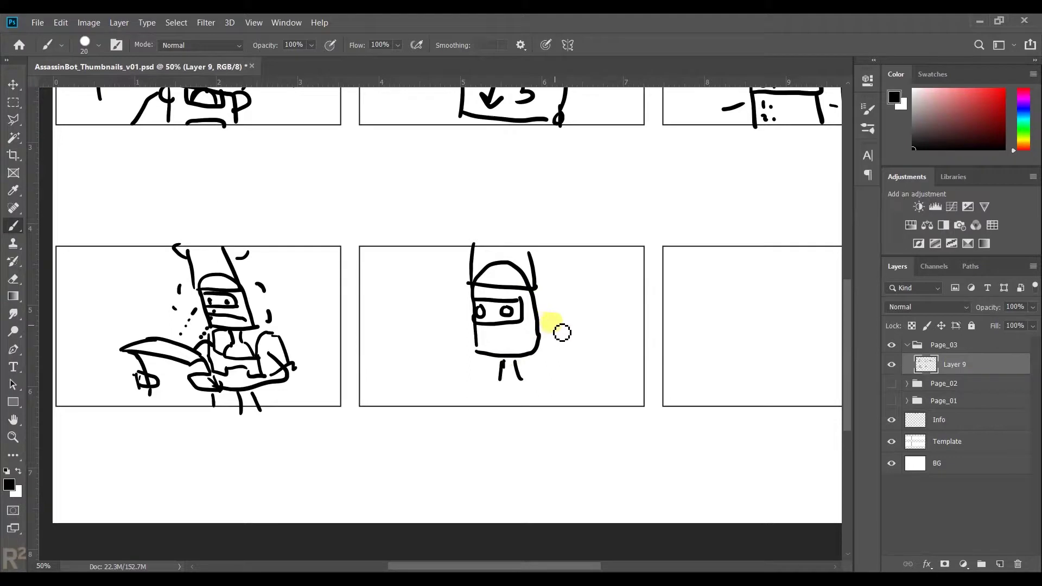
Add arrows pointing left and right beside the head and draw a hand raised to the chin in the fifth panel.
left_click_drag(464, 311, 444, 299)
left_click_drag(542, 310, 599, 314)
mouse_move(477, 341)
left_mouse_down()
mouse_move(546, 346)
mouse_move(561, 391)
left_mouse_up()
left_click_drag(499, 368, 470, 387)
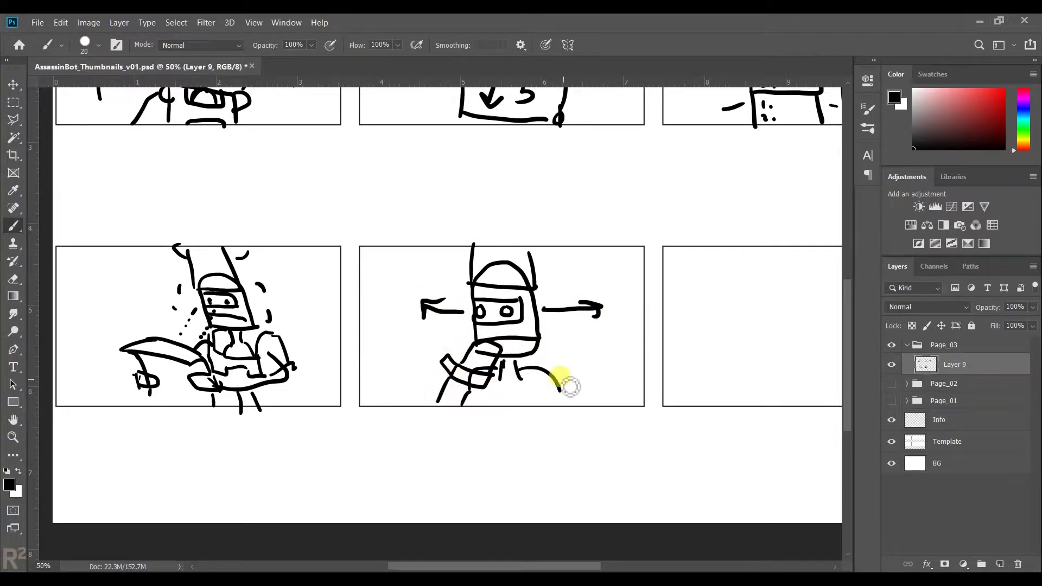
Handwrite "DO NOT BE SEEN." with emphasis marks in the sixth panel and "HUD POV" beneath it.
mouse_move(762, 326)
left_mouse_down()
mouse_move(540, 337)
mouse_move(559, 314)
mouse_move(728, 523)
mouse_move(728, 419)
mouse_move(599, 359)
mouse_move(630, 399)
mouse_move(557, 329)
mouse_move(728, 239)
mouse_move(597, 334)
left_mouse_up()
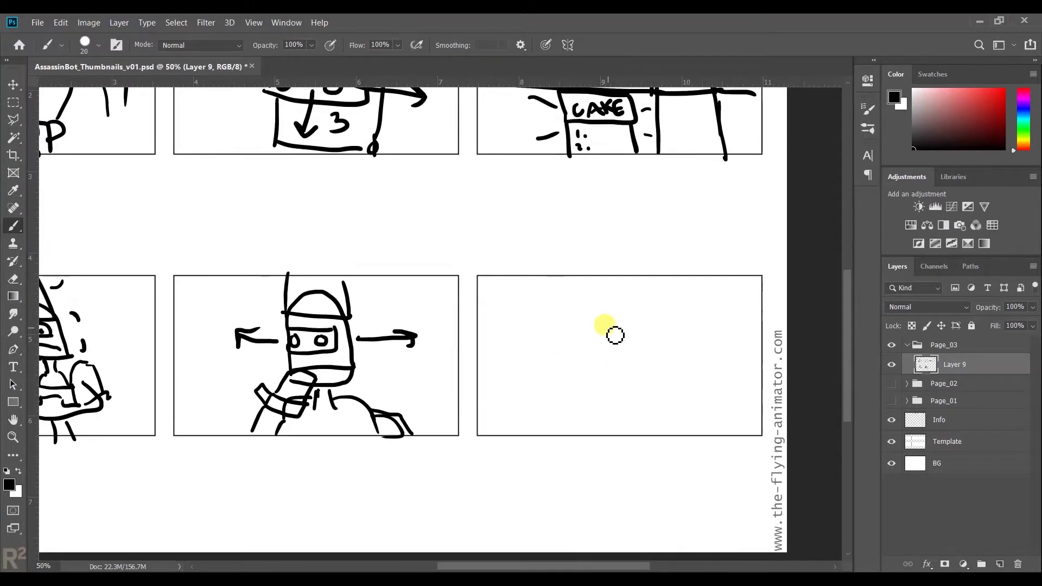
left_click_drag(526, 299, 531, 325)
mouse_move(582, 303)
left_mouse_down()
mouse_move(596, 328)
mouse_move(700, 315)
mouse_move(594, 351)
mouse_move(660, 373)
mouse_move(704, 350)
left_mouse_up()
mouse_move(515, 322)
left_mouse_down()
mouse_move(552, 402)
mouse_move(659, 294)
mouse_move(559, 478)
mouse_move(651, 481)
mouse_move(700, 467)
left_mouse_up()
Collapse and hide the Page_03 group, and create a new layer group named Page_04.
key("z")
key("ctrl+minus")
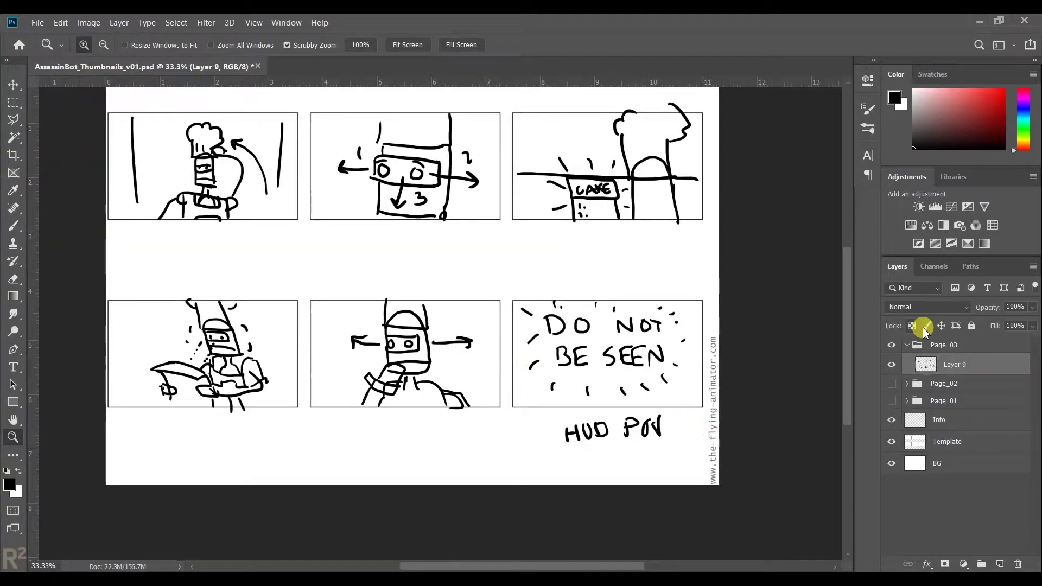
left_click(907, 345)
double_click(938, 345)
type("Page_04")
key("Return")
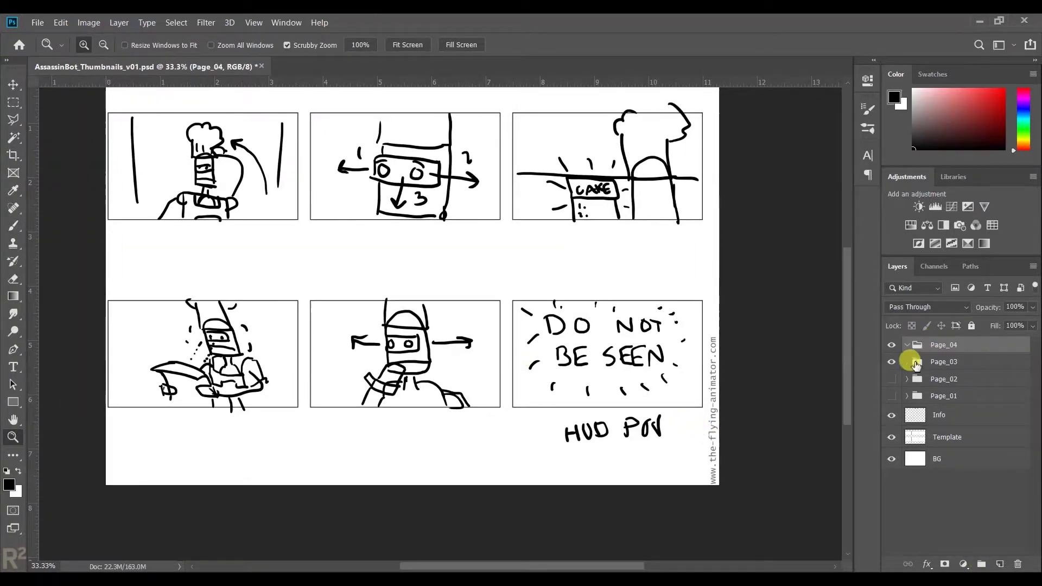
left_click(892, 361)
Add a layer inside Page_04 and draw the assassin tilting his head in the chef's hat with "*sigh*" in the first panel.
left_click(1000, 564)
left_click(278, 288)
key("b")
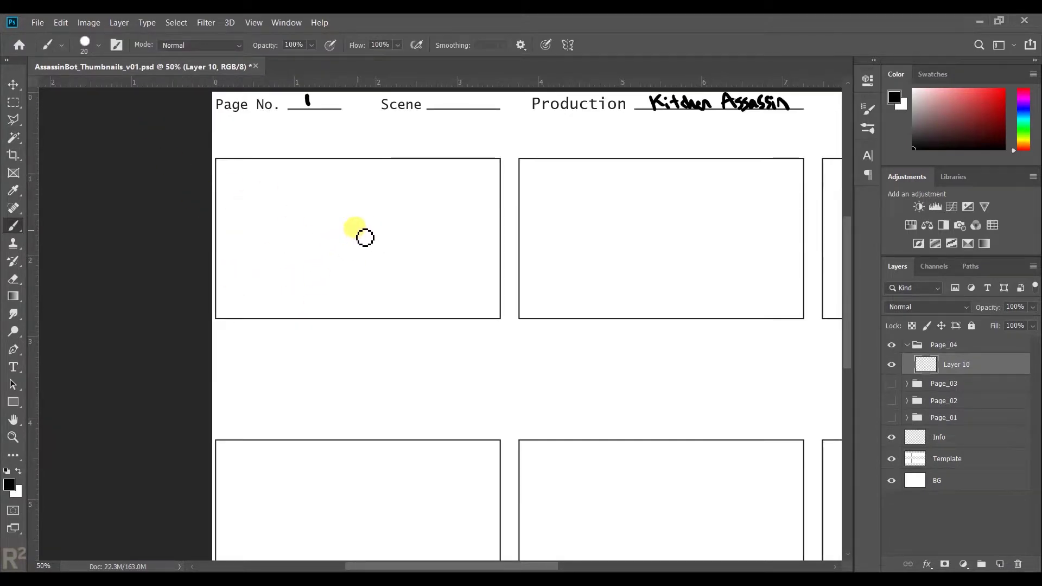
left_click_drag(314, 320, 363, 261)
left_click_drag(353, 277, 404, 320)
mouse_move(390, 237)
left_mouse_down()
mouse_move(372, 233)
mouse_move(404, 218)
mouse_move(407, 286)
mouse_move(359, 245)
left_mouse_up()
left_click_drag(310, 205, 343, 220)
mouse_move(338, 195)
left_mouse_down()
mouse_move(363, 209)
mouse_move(356, 189)
left_mouse_up()
Draw an arm holding up a bag labelled "Flour" in the second panel of Page_04.
left_click_drag(492, 280, 327, 243)
left_click_drag(483, 203, 436, 227)
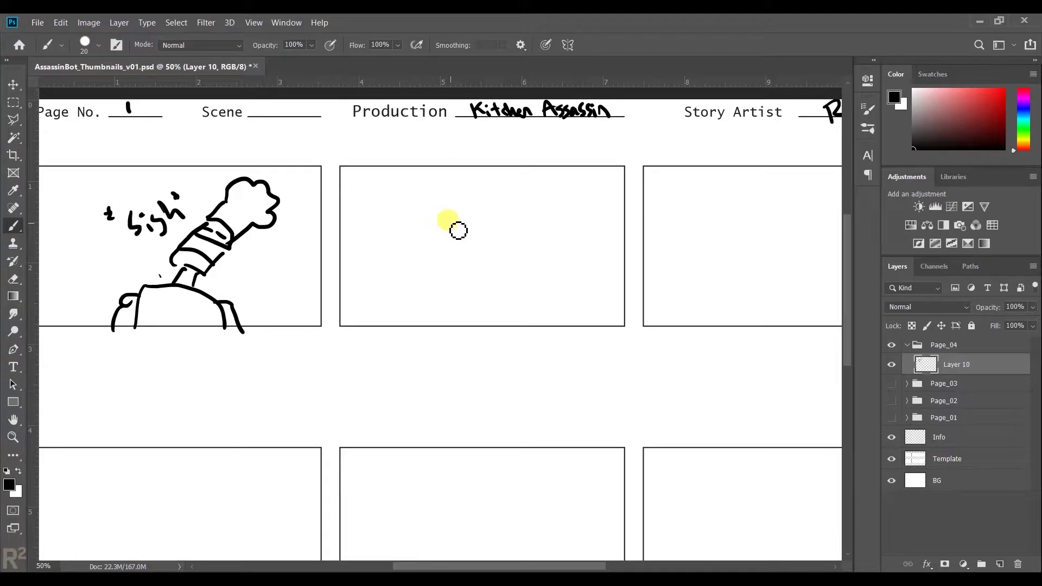
left_click_drag(393, 324, 477, 276)
mouse_move(478, 277)
left_mouse_down()
mouse_move(493, 268)
mouse_move(486, 274)
left_mouse_up()
mouse_move(478, 234)
left_mouse_down()
mouse_move(553, 197)
mouse_move(592, 269)
left_mouse_up()
left_click_drag(495, 258, 591, 261)
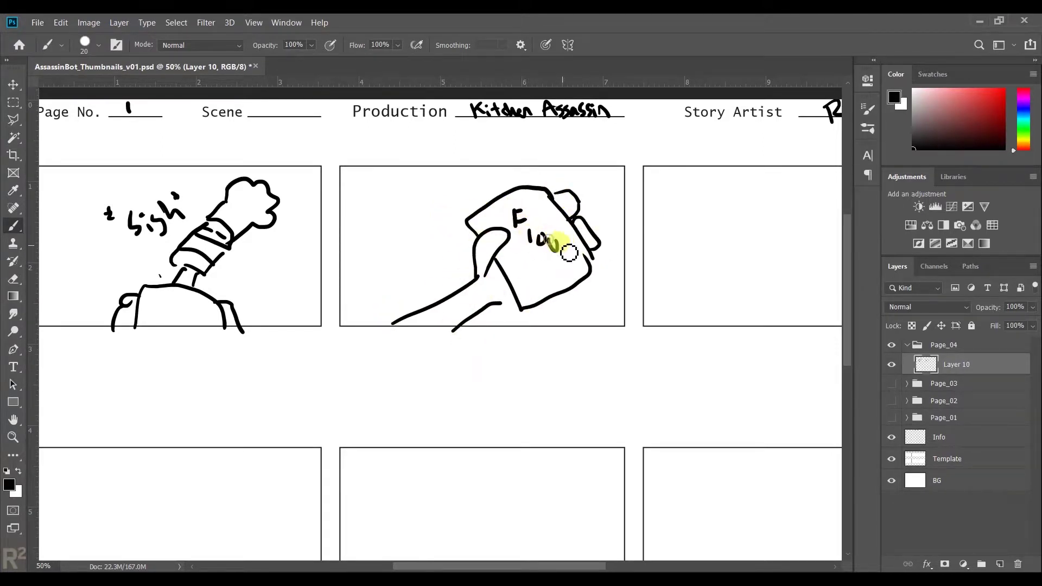
left_click_drag(595, 325, 586, 296)
left_click_drag(578, 308, 595, 302)
Sketch the next shot in the third panel of Page_04.
mouse_move(752, 250)
left_mouse_down()
mouse_move(560, 220)
mouse_move(567, 194)
mouse_move(582, 251)
left_mouse_up()
left_click_drag(546, 211, 559, 200)
left_click_drag(498, 253, 526, 247)
left_click_drag(568, 220, 663, 284)
Draw a wrist blade slashing through the flour bag, with impact lines, in the fourth panel of Page_04.
scroll(543, 298, "down", 3)
scroll(543, 298, "left", 8)
left_click_drag(520, 350, 521, 283)
mouse_move(524, 281)
left_mouse_down()
mouse_move(616, 286)
mouse_move(570, 354)
left_mouse_up()
left_click_drag(477, 315, 547, 319)
left_click_drag(468, 342, 539, 326)
left_click_drag(535, 288, 560, 334)
mouse_move(465, 329)
left_mouse_down()
mouse_move(401, 302)
mouse_move(454, 344)
mouse_move(559, 337)
left_mouse_up()
left_click_drag(479, 265, 508, 290)
left_click_drag(531, 246, 541, 277)
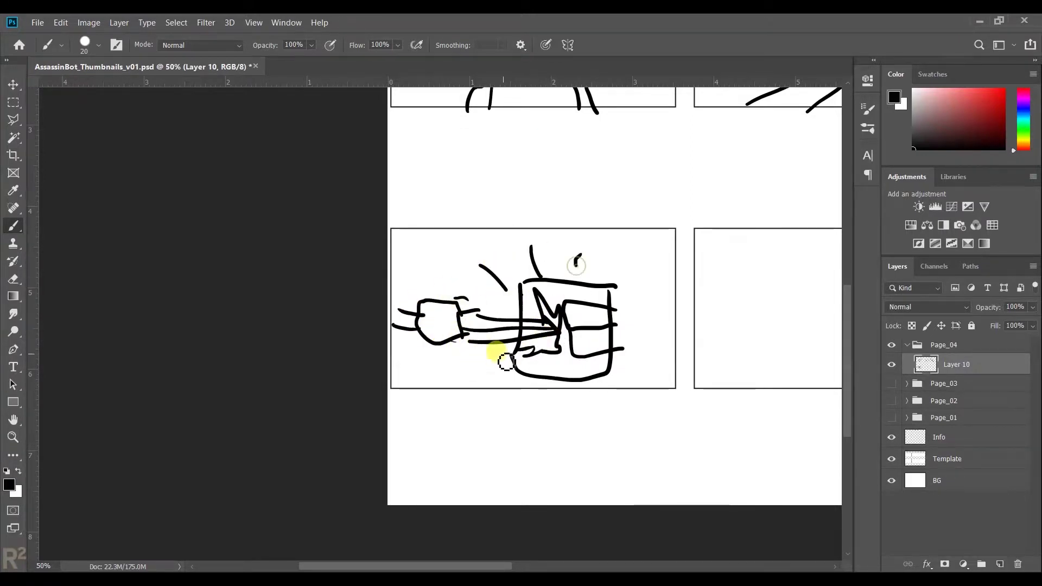
Letter "Poof" in the fifth panel and surround it with burst and cloud lines.
scroll(510, 310, "right", 5)
left_click_drag(511, 219, 522, 269)
left_click_drag(549, 239, 576, 214)
left_click_drag(420, 193, 504, 183)
left_click_drag(531, 169, 588, 174)
left_click_drag(622, 179, 678, 193)
left_click_drag(504, 317, 437, 284)
Draw the assassin's masked head, neck and raised hand in the sixth panel of Page_04.
scroll(493, 206, "right", 6)
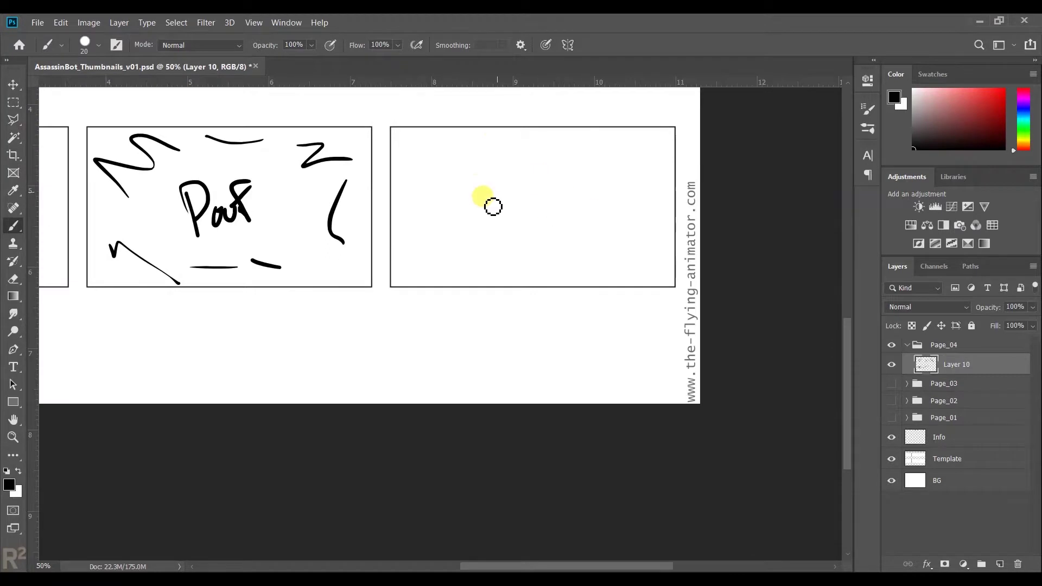
scroll(493, 207, "up", 3)
key("ctrl+z")
mouse_move(505, 174)
left_mouse_down()
mouse_move(576, 238)
mouse_move(563, 249)
left_mouse_up()
left_click_drag(556, 165, 563, 249)
left_click_drag(507, 188, 507, 208)
left_click_drag(512, 196, 526, 203)
mouse_move(534, 198)
left_mouse_down()
mouse_move(558, 232)
mouse_move(525, 264)
left_mouse_up()
left_click_drag(538, 249, 565, 336)
mouse_move(576, 262)
left_mouse_down()
mouse_move(589, 281)
mouse_move(625, 279)
mouse_move(603, 255)
left_mouse_up()
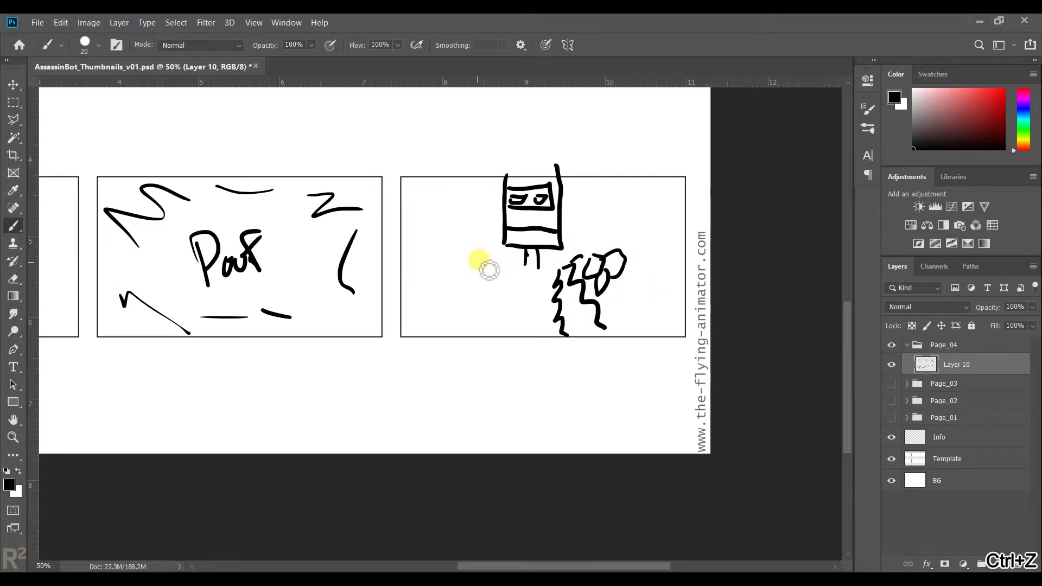
Add the shoulders, arms and torn bag to the sixth panel, with wavy flour-cloud marks around the figure.
mouse_move(486, 283)
left_mouse_down()
mouse_move(531, 255)
mouse_move(570, 270)
left_mouse_up()
mouse_move(464, 269)
left_mouse_down()
mouse_move(451, 305)
mouse_move(466, 332)
left_mouse_up()
left_click_drag(612, 290, 600, 337)
left_click_drag(607, 208, 663, 223)
left_click_drag(647, 277, 670, 298)
left_click_drag(450, 211, 473, 204)
left_click_drag(448, 232, 486, 223)
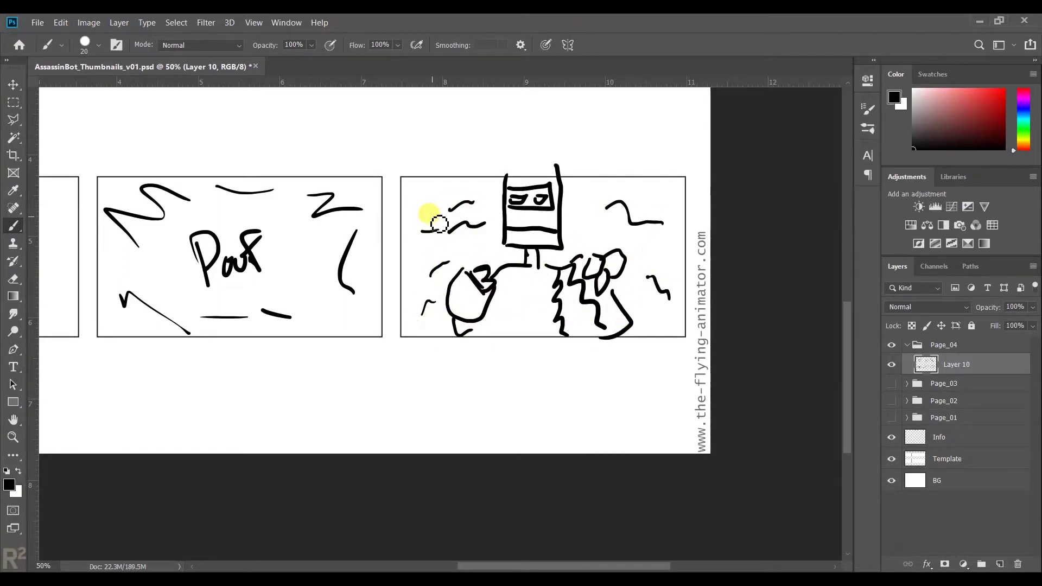
Hide the Page_04 group and create a new group named Page_05 containing a new layer.
left_click_drag(382, 335, 491, 382)
key("ctrl+minus")
key("v")
left_click_drag(500, 279, 558, 288)
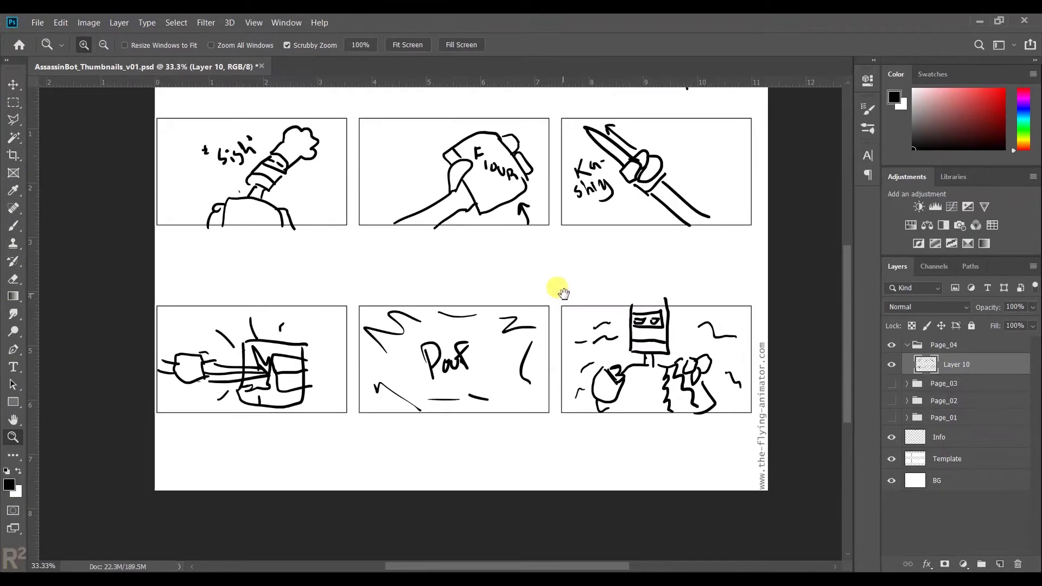
left_click(892, 345)
left_click(982, 564)
left_click(1000, 565)
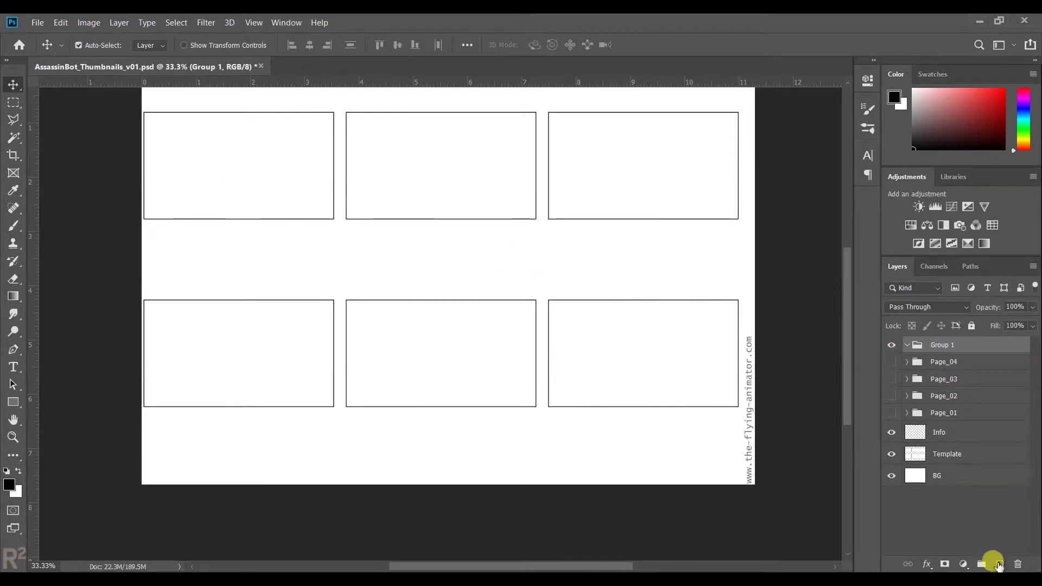
key("ctrl+z")
double_click(944, 345)
left_click(948, 373)
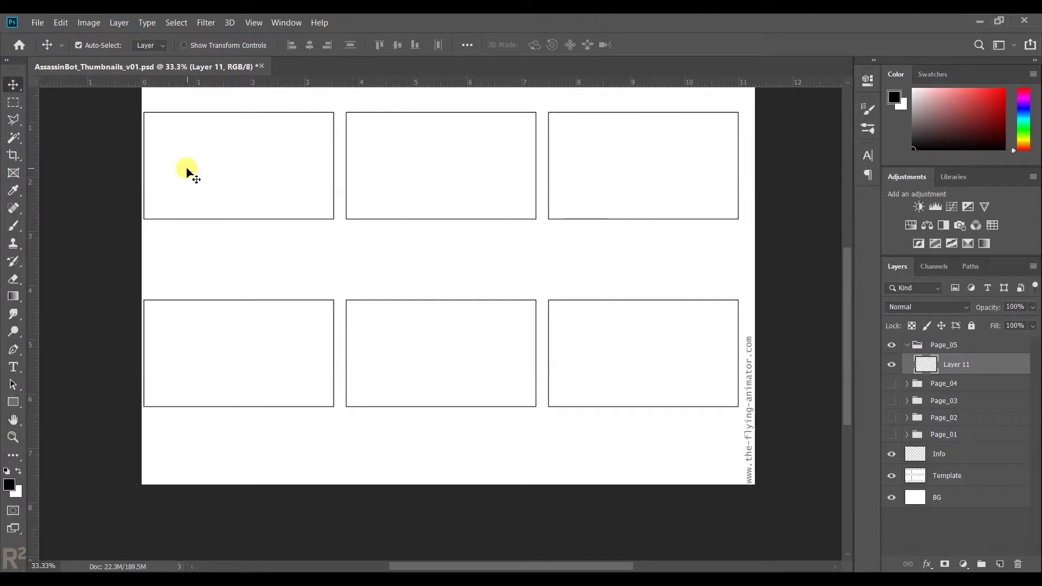
Draw a hand reaching toward an open egg carton, with a direction arrow, in the first panel of Page_05.
key("b")
key("ctrl+plus")
mouse_move(262, 242)
left_mouse_down()
mouse_move(311, 165)
mouse_move(284, 202)
mouse_move(281, 242)
mouse_move(338, 208)
mouse_move(360, 284)
mouse_move(413, 280)
left_mouse_up()
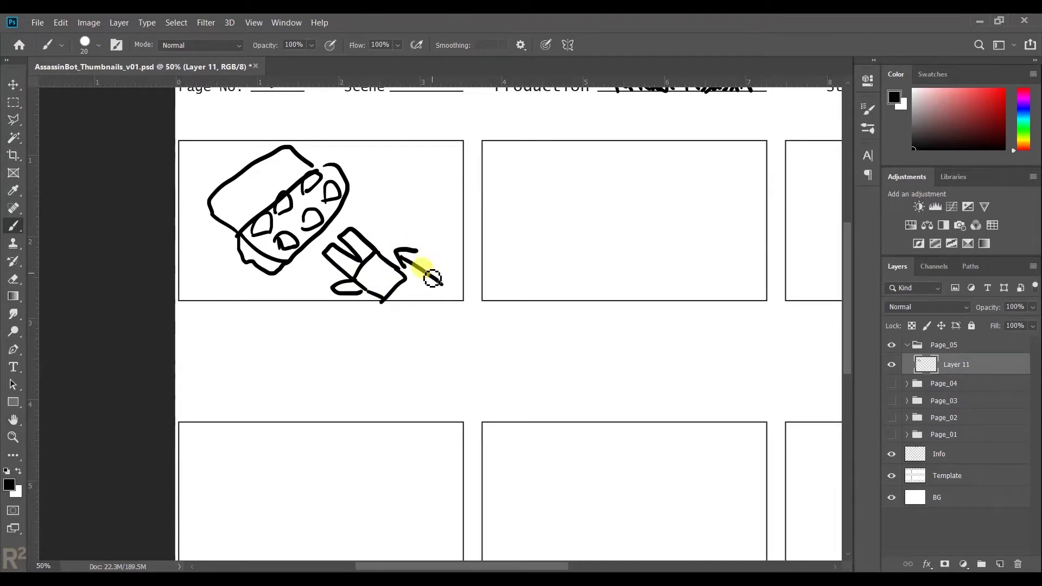
Draw a fist crushing a dripping egg beside the carton in the second panel, with impact lines and the word "crack".
scroll(444, 210, "right", 5)
scroll(444, 209, "down", 1)
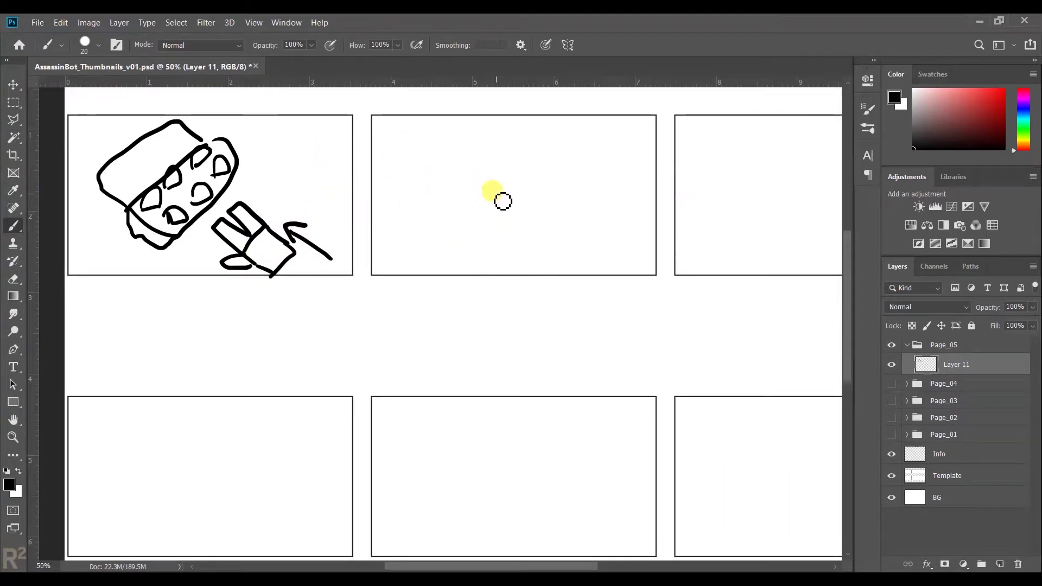
mouse_move(506, 159)
left_mouse_down()
mouse_move(505, 244)
mouse_move(519, 171)
mouse_move(514, 201)
mouse_move(553, 176)
left_mouse_up()
left_click_drag(533, 210, 632, 259)
left_click_drag(435, 233, 430, 205)
key("ctrl+z")
left_click_drag(479, 132, 396, 171)
left_click_drag(417, 214, 427, 249)
mouse_move(550, 144)
left_mouse_down()
mouse_move(600, 151)
mouse_move(628, 128)
left_mouse_up()
left_click_drag(507, 116, 505, 143)
left_click_drag(545, 228, 549, 239)
left_click_drag(460, 150, 468, 160)
Draw a close-up of the assassin's masked face with angry, slanted eyes in the third panel.
scroll(361, 275, "right", 10)
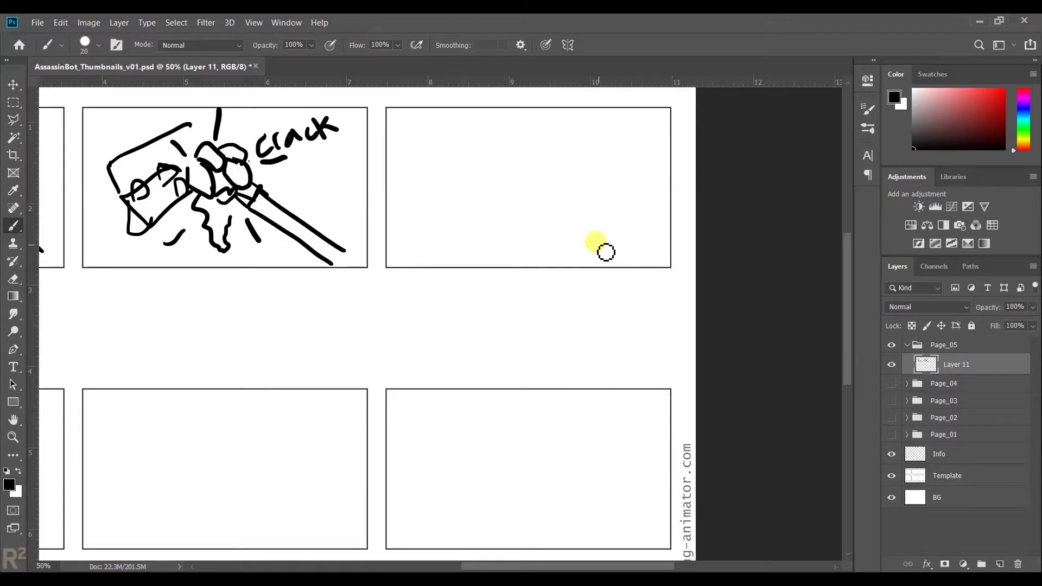
scroll(600, 271, "up", 1)
scroll(601, 272, "left", 1)
mouse_move(560, 301)
left_mouse_down()
mouse_move(535, 229)
mouse_move(616, 205)
left_mouse_up()
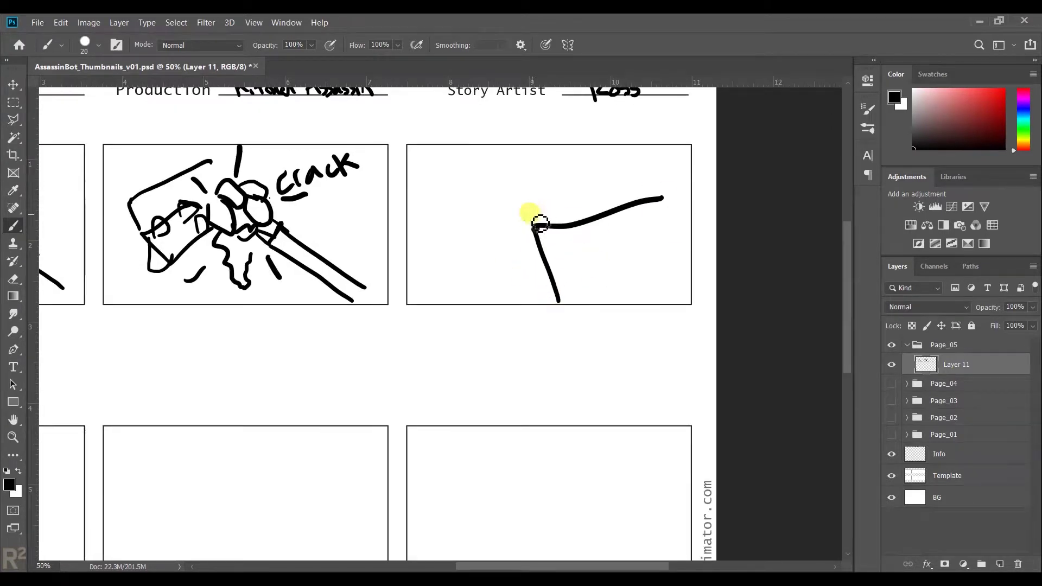
left_click_drag(543, 239, 687, 255)
key("ctrl+z")
key("ctrl+z")
mouse_move(525, 185)
left_mouse_down()
mouse_move(535, 210)
mouse_move(593, 180)
left_mouse_up()
left_click_drag(513, 138, 601, 258)
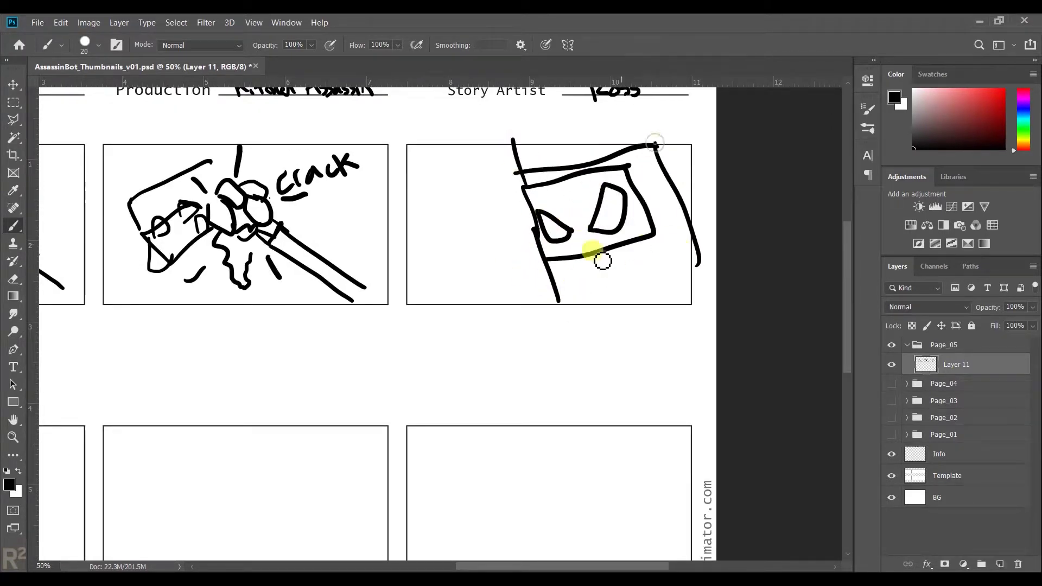
Finish the close-up with the lower mask edge and emphasis lines beside the face, and save the file.
left_click_drag(567, 301, 689, 273)
left_click_drag(486, 173, 515, 188)
left_click_drag(485, 211, 608, 244)
mouse_move(213, 342)
left_mouse_down()
mouse_move(365, 349)
mouse_move(470, 377)
mouse_move(607, 217)
left_mouse_up()
key("ctrl+s")
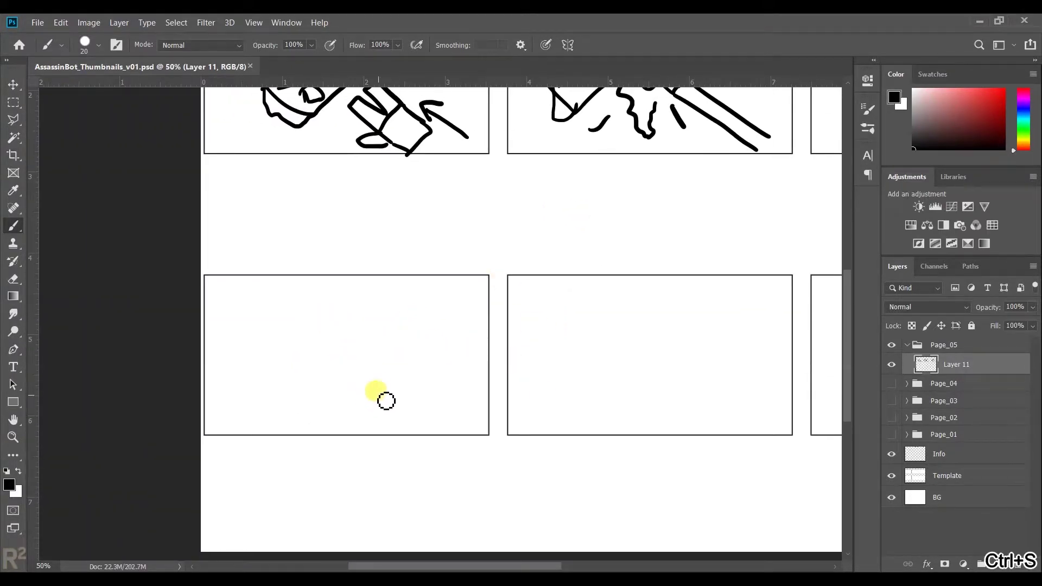
Draw the assassin in the chef's hat tossing an egg, with a curved motion arrow, in the fourth panel of Page_05.
mouse_move(385, 376)
left_mouse_down()
mouse_move(397, 418)
mouse_move(396, 359)
mouse_move(377, 309)
left_mouse_up()
mouse_move(381, 361)
left_mouse_down()
mouse_move(421, 344)
mouse_move(386, 293)
mouse_move(407, 335)
left_mouse_up()
mouse_move(378, 378)
left_mouse_down()
mouse_move(302, 315)
mouse_move(336, 336)
left_mouse_up()
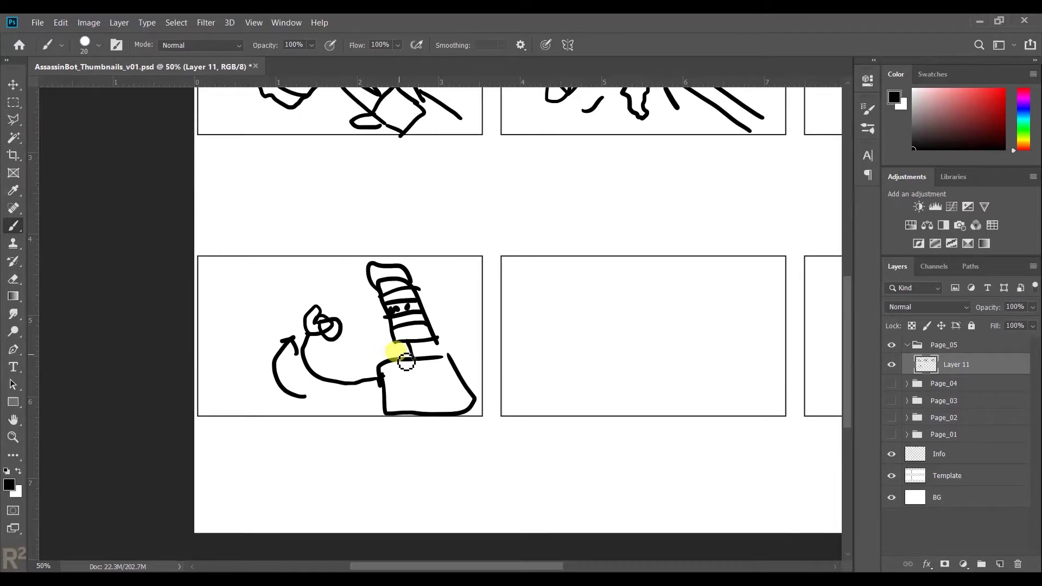
Add a raised shoulder laser and the second arm to the assassin, replacing the first attempt at the laser blast.
left_click_drag(411, 356, 363, 324)
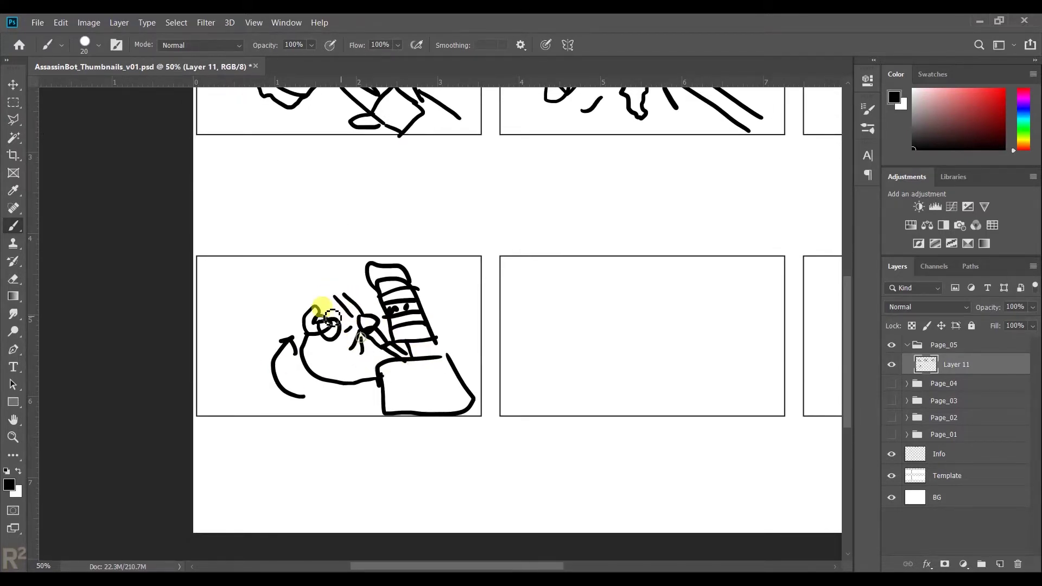
key("ctrl+z")
key("ctrl+z")
left_click_drag(389, 375, 359, 344)
mouse_move(435, 404)
left_mouse_down()
mouse_move(442, 389)
mouse_move(426, 379)
mouse_move(289, 373)
left_mouse_up()
Draw a close-up of the shoulder laser firing a beam in the fifth panel, lettered "Bzzz".
left_click_drag(583, 260, 658, 358)
mouse_move(555, 318)
left_mouse_down()
mouse_move(493, 335)
mouse_move(566, 349)
left_mouse_up()
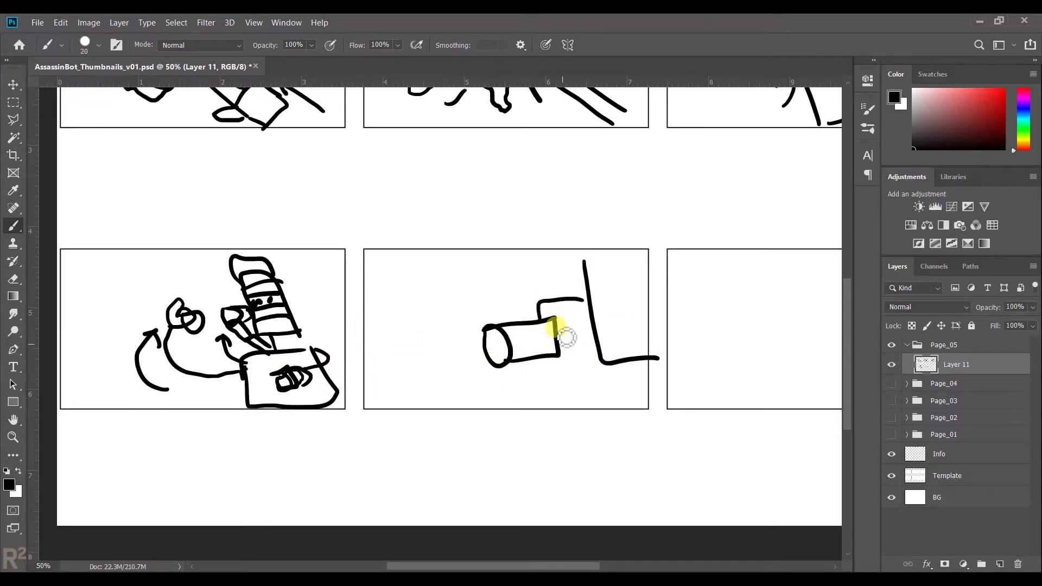
left_click_drag(538, 301, 583, 298)
left_click_drag(442, 276, 474, 321)
left_click_drag(370, 354, 483, 350)
left_click_drag(459, 356, 437, 324)
mouse_move(377, 305)
left_mouse_down()
mouse_move(436, 291)
mouse_move(440, 302)
left_mouse_up()
mouse_move(477, 365)
left_mouse_down()
mouse_move(380, 340)
mouse_move(596, 326)
mouse_move(676, 271)
left_mouse_up()
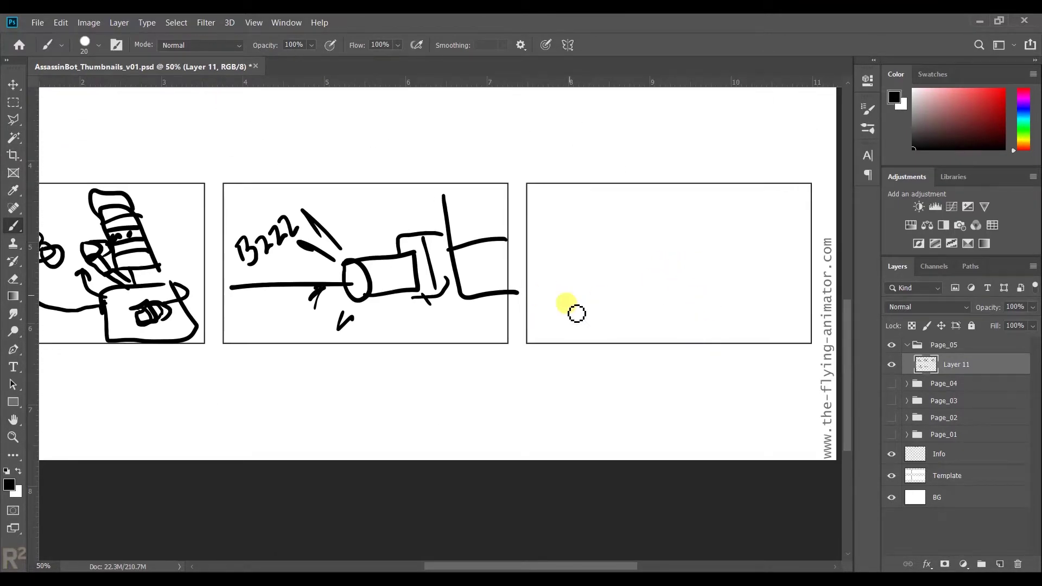
Draw the assassin's face changing from angry to round eyes across a diagonal divider with an arrow in the sixth panel.
mouse_move(541, 269)
left_mouse_down()
mouse_move(549, 256)
mouse_move(530, 282)
mouse_move(558, 337)
mouse_move(677, 283)
mouse_move(728, 296)
mouse_move(775, 268)
mouse_move(756, 342)
mouse_move(714, 235)
left_mouse_up()
left_click_drag(649, 232, 624, 326)
key("ctrl+z")
Hide the Page_05 group and create a new group named Page_06 containing a new layer.
key("z")
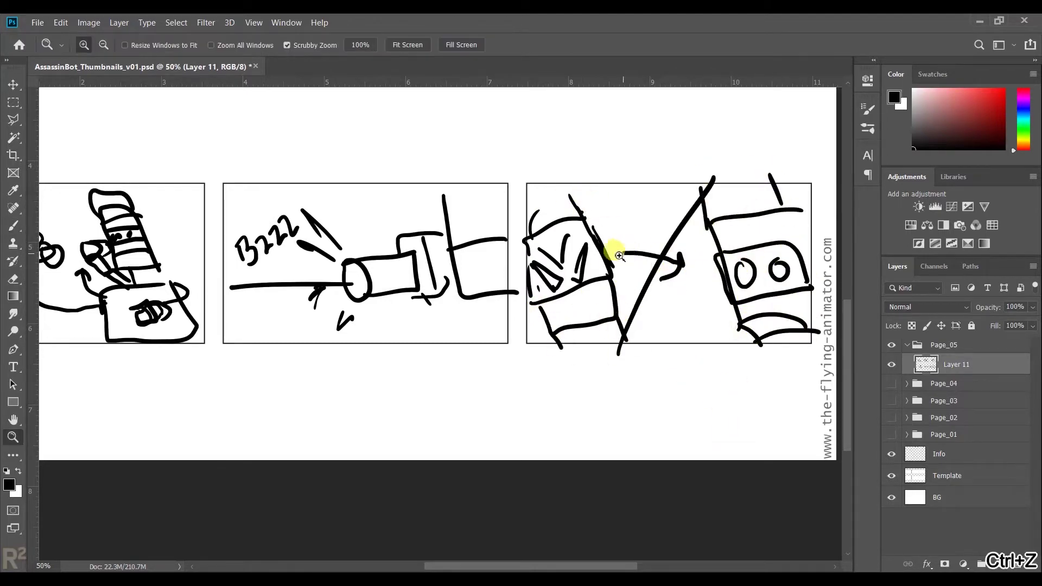
left_click(515, 304, "alt")
key("v")
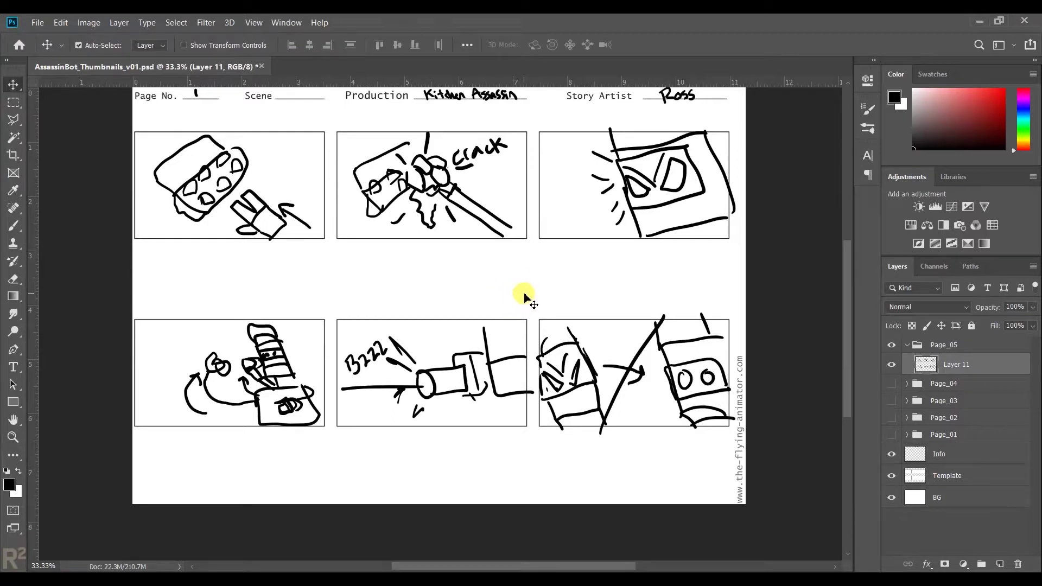
key("ctrl+g")
double_click(949, 344)
key("Return")
key("ctrl+shift+alt+n")
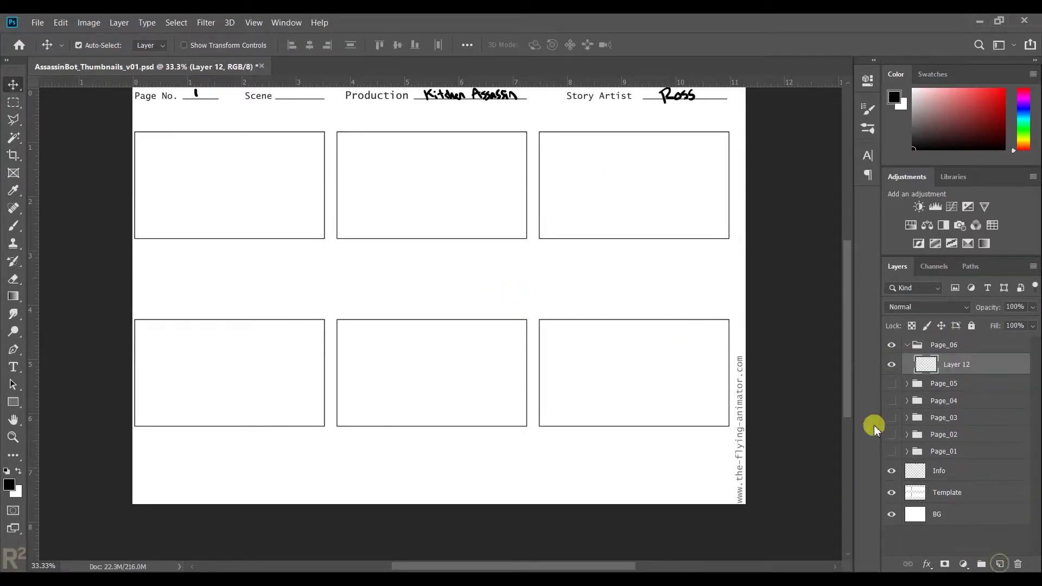
Draw a clawed hand holding a cleanly split, dripping egg with emphasis lines in the first panel of Page_06.
key("b")
mouse_move(263, 186)
left_mouse_down()
mouse_move(267, 163)
mouse_move(294, 177)
mouse_move(259, 208)
mouse_move(228, 196)
mouse_move(255, 166)
mouse_move(267, 195)
mouse_move(262, 165)
mouse_move(297, 160)
mouse_move(279, 202)
mouse_move(310, 150)
mouse_move(284, 203)
mouse_move(305, 211)
mouse_move(322, 172)
left_mouse_up()
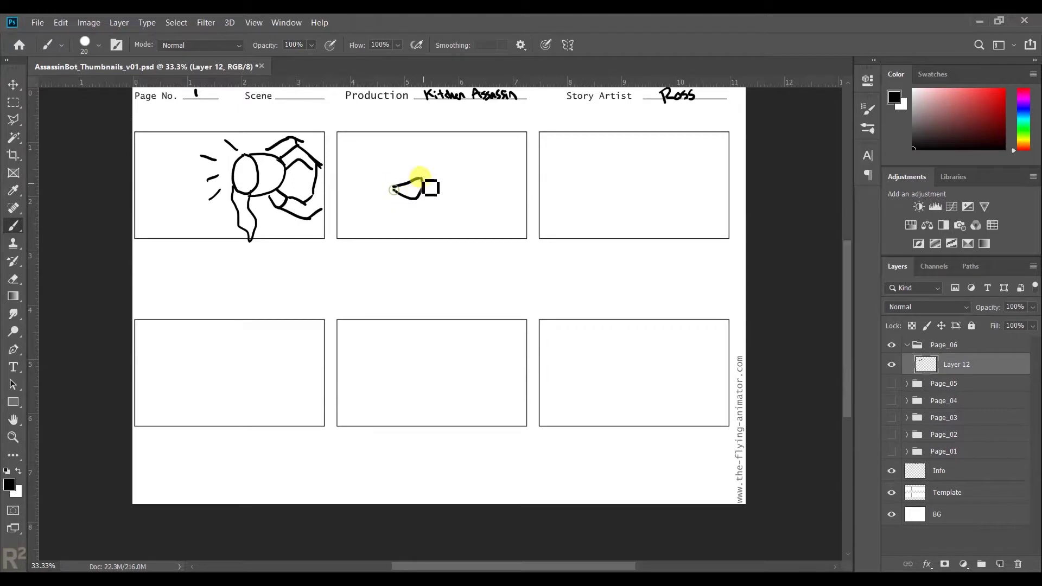
left_click_drag(431, 188, 461, 155)
key("ctrl+z")
key("ctrl+z")
Draw the assassin's tilted masked face with happy, arched eyes in the second panel.
mouse_move(399, 184)
left_mouse_down()
mouse_move(447, 183)
mouse_move(426, 194)
mouse_move(443, 188)
mouse_move(448, 199)
mouse_move(436, 156)
mouse_move(469, 162)
mouse_move(484, 229)
left_mouse_up()
key("ctrl+z")
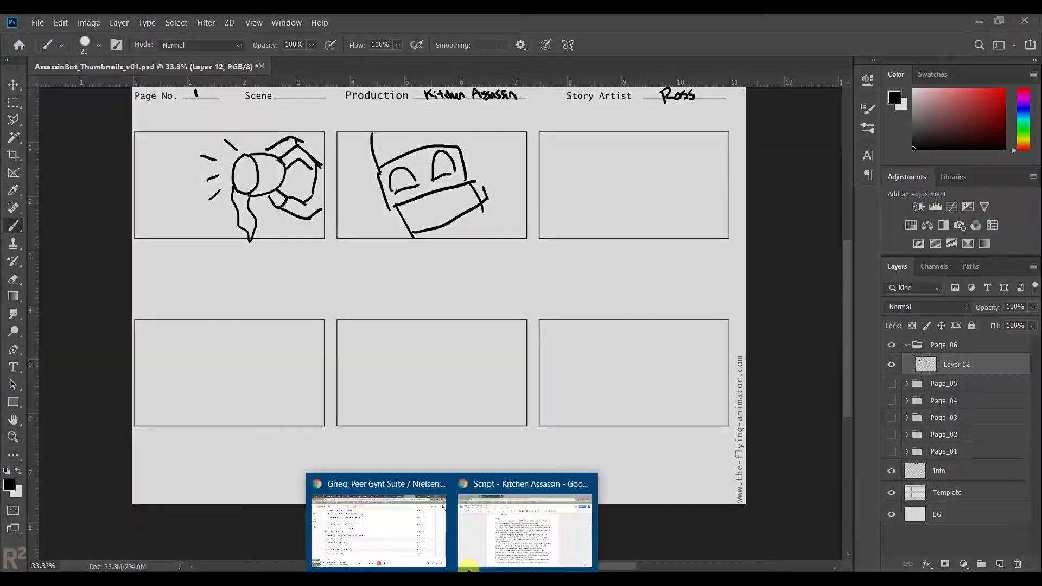
Check the cake-making steps in the Google Docs script, and draw a mixing bowl in Photoshop in the third panel.
left_click(526, 522)
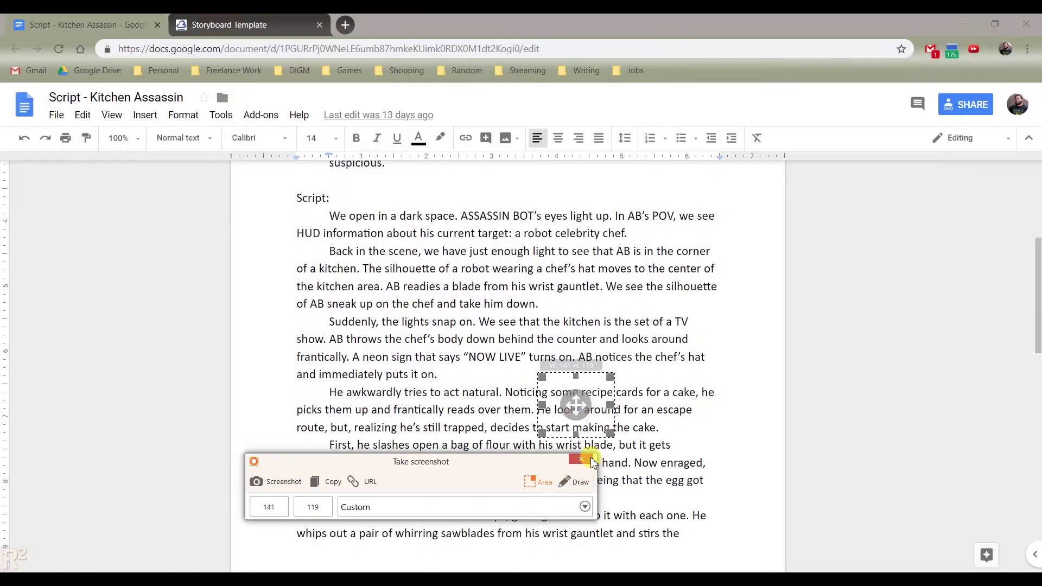
scroll(549, 436, "down", 5)
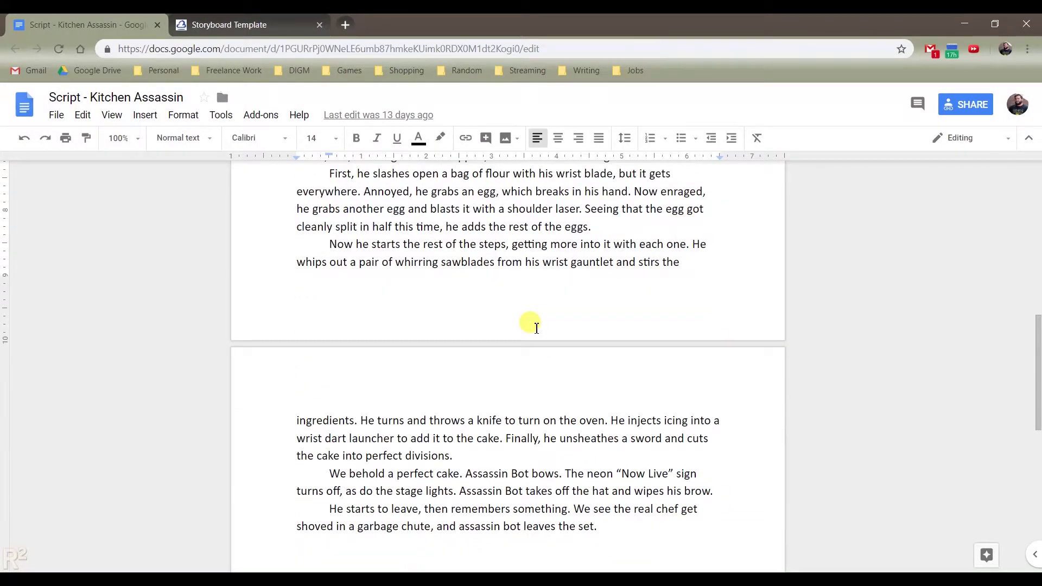
key("alt+Tab")
left_click_drag(581, 206, 630, 195)
left_click_drag(703, 209, 695, 234)
left_click_drag(584, 207, 588, 233)
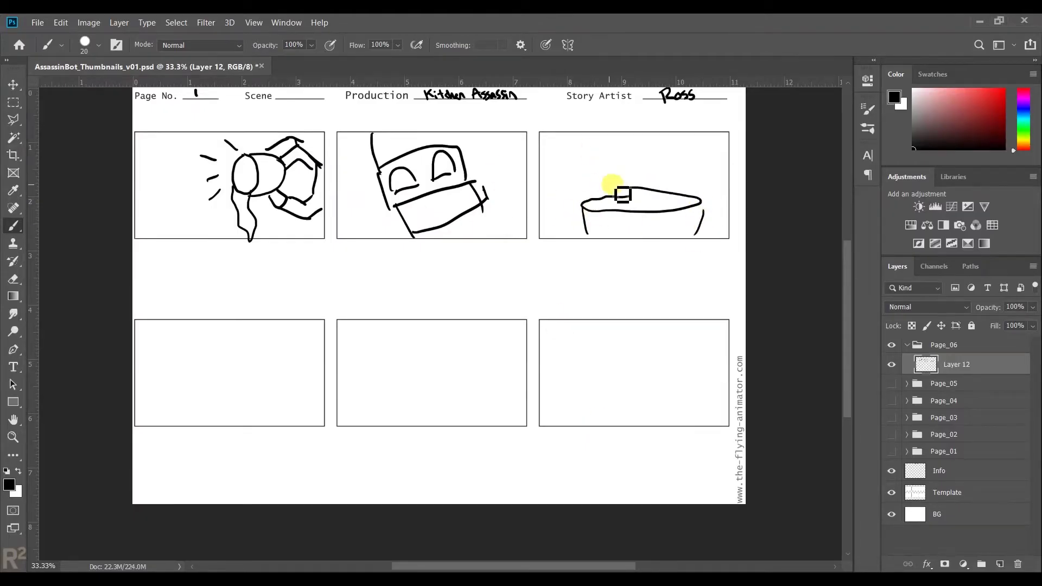
Draw two hands above the bowl with eggs pouring down into it.
left_click_drag(622, 163, 644, 206)
left_click_drag(640, 157, 655, 205)
left_click_drag(597, 154, 651, 139)
mouse_move(597, 157)
left_mouse_down()
mouse_move(570, 166)
mouse_move(534, 144)
mouse_move(651, 145)
mouse_move(624, 175)
mouse_move(708, 190)
mouse_move(772, 132)
left_mouse_up()
Draw a sawblade popping out of the assassin's wrist gauntlet in the fourth panel of Page_06.
mouse_move(251, 330)
left_mouse_down()
mouse_move(278, 332)
mouse_move(237, 303)
mouse_move(361, 314)
mouse_move(304, 302)
left_mouse_up()
left_click_drag(343, 344, 281, 364)
mouse_move(304, 314)
left_mouse_down()
mouse_move(265, 275)
mouse_move(284, 295)
mouse_move(242, 282)
mouse_move(244, 326)
left_mouse_up()
key("z")
key("b")
key("ctrl+z")
mouse_move(323, 250)
left_mouse_down()
mouse_move(283, 280)
mouse_move(331, 296)
left_mouse_up()
left_click_drag(231, 359, 282, 350)
left_click_drag(345, 326, 402, 282)
left_click_drag(313, 294, 330, 285)
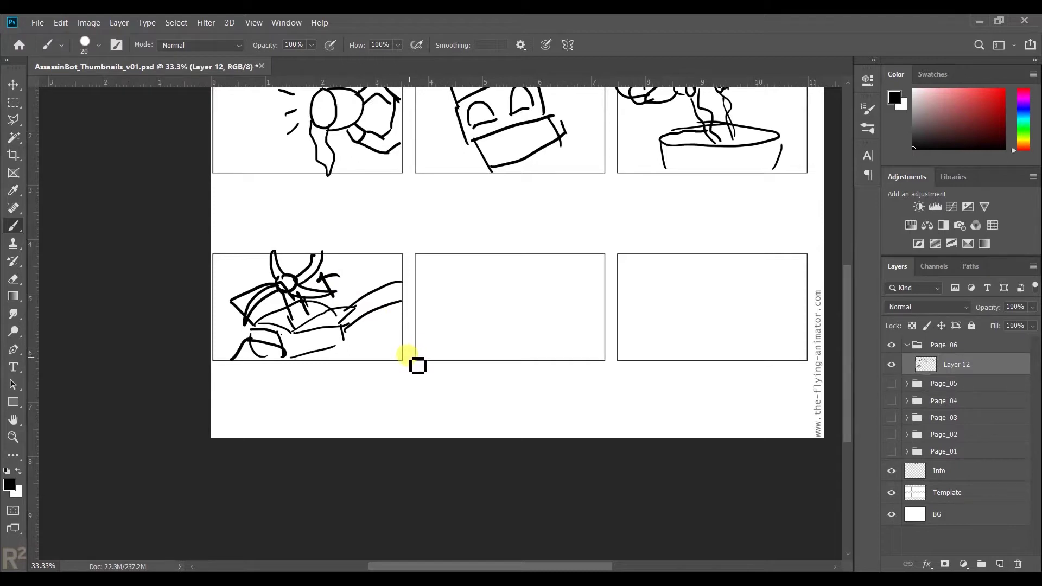
Draw the gauntlet's spinning blade stirring the mixing bowl, with a curved motion line, in the fifth panel.
left_click_drag(521, 323, 476, 308)
left_click_drag(403, 323, 522, 328)
left_click_drag(407, 321, 407, 343)
mouse_move(469, 323)
left_mouse_down()
mouse_move(513, 302)
mouse_move(417, 298)
mouse_move(436, 284)
mouse_move(433, 312)
mouse_move(417, 311)
mouse_move(437, 283)
mouse_move(403, 263)
mouse_move(418, 287)
mouse_move(473, 274)
mouse_move(380, 284)
left_mouse_up()
Draw the assassin holding up a knife beside his masked head in the sixth panel, undoing the rejected strokes.
scroll(496, 247, "up", 2)
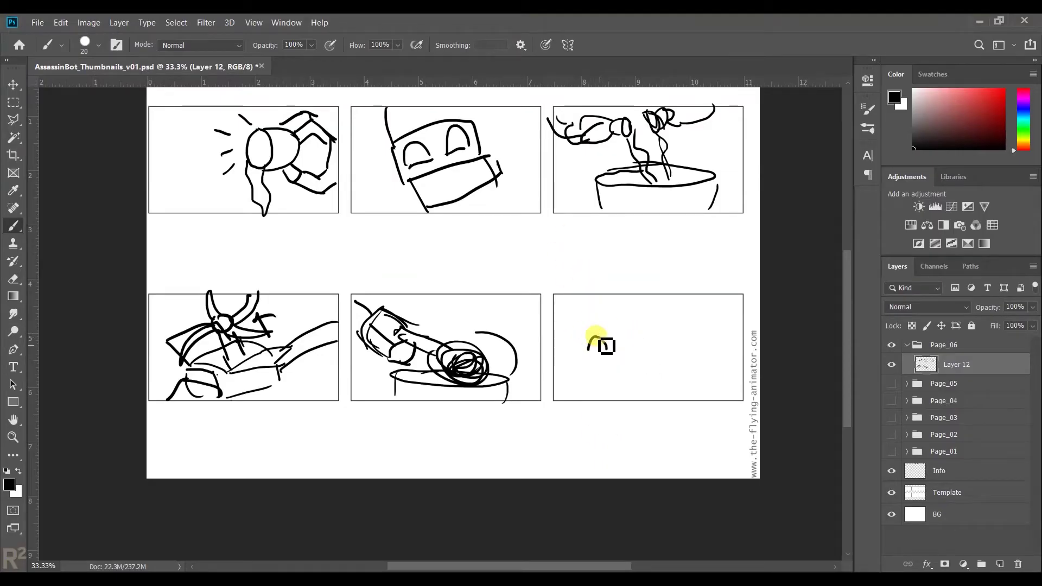
key("ctrl+z")
mouse_move(644, 382)
left_mouse_down()
mouse_move(672, 306)
mouse_move(673, 341)
left_mouse_up()
key("ctrl+z")
key("ctrl+z")
mouse_move(612, 352)
left_mouse_down()
mouse_move(595, 310)
mouse_move(585, 359)
mouse_move(595, 368)
mouse_move(580, 320)
left_mouse_up()
key("ctrl+z")
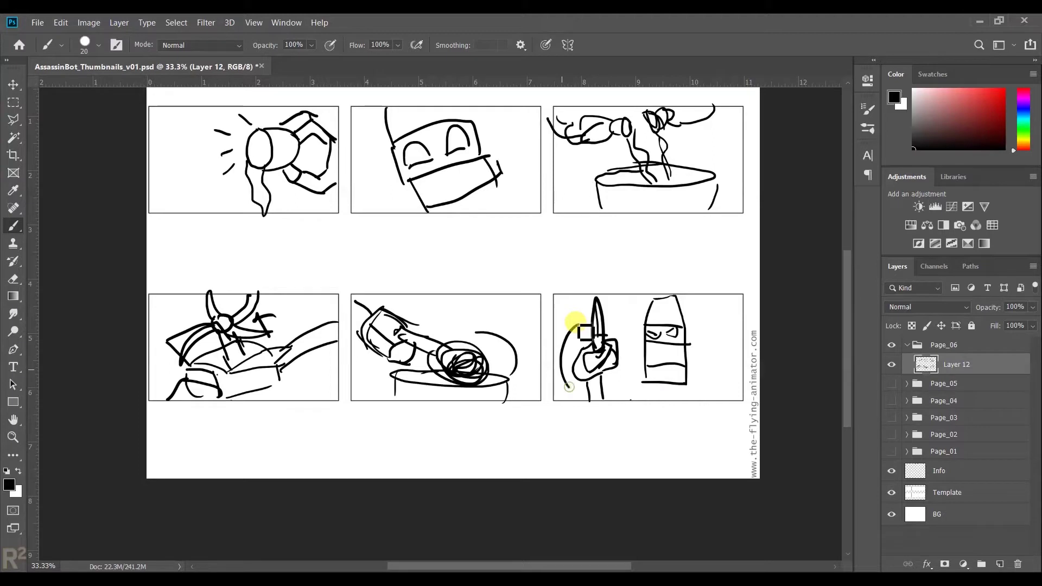
Create a new group named Page+07 containing a new layer.
left_click(982, 565)
key("ctrl+shift+alt+n")
double_click(926, 342)
type("Page+07")
key("Return")
Draw an outstretched arm throwing a knife, with motion arrows, in the first panel of Page+07.
mouse_move(145, 162)
left_mouse_down()
mouse_move(214, 161)
mouse_move(214, 176)
left_mouse_up()
mouse_move(208, 158)
left_mouse_down()
mouse_move(236, 151)
mouse_move(266, 169)
mouse_move(214, 176)
left_mouse_up()
key("ctrl+z")
left_click(286, 159)
mouse_move(302, 164)
left_mouse_down()
mouse_move(272, 170)
mouse_move(317, 187)
left_mouse_up()
left_click_drag(270, 146, 310, 144)
left_click_drag(271, 187, 171, 197)
key("ctrl+z")
left_click_drag(165, 118, 223, 143)
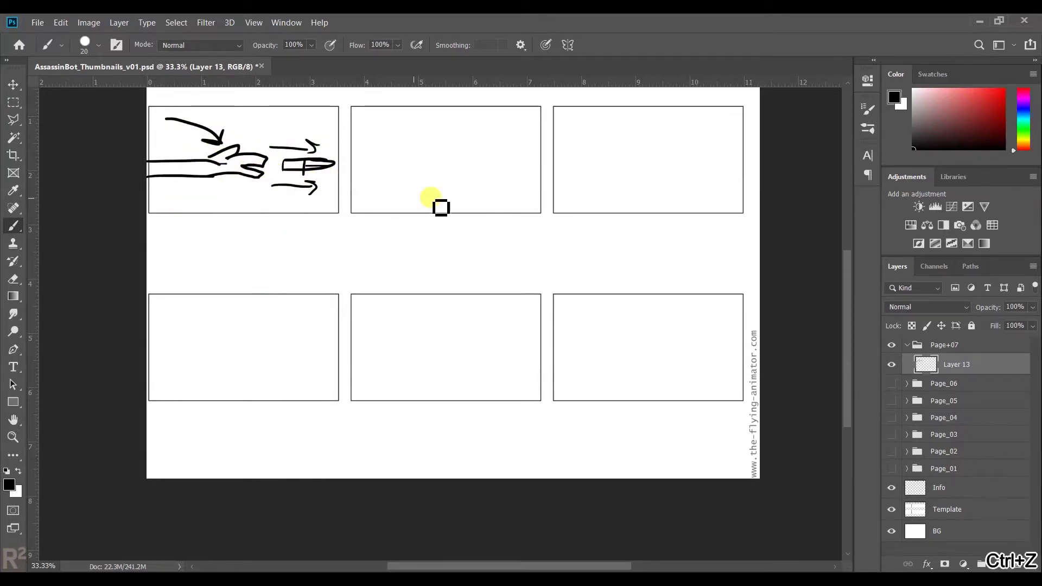
Draw the thrown knife striking the oven's button labelled BAKE in the second panel of Page+07, undoing the rejected strokes.
mouse_move(476, 146)
left_mouse_down()
mouse_move(463, 167)
mouse_move(486, 151)
mouse_move(525, 161)
left_mouse_up()
mouse_move(532, 163)
left_mouse_down()
mouse_move(539, 142)
mouse_move(532, 184)
left_mouse_up()
key("ctrl+z")
key("ctrl+z")
left_click_drag(349, 176, 418, 180)
mouse_move(425, 141)
left_mouse_down()
mouse_move(509, 150)
mouse_move(499, 163)
left_mouse_up()
key("ctrl+z")
left_click_drag(522, 135, 538, 128)
left_click_drag(526, 148, 536, 146)
left_click_drag(353, 200, 530, 205)
left_click_drag(341, 132, 537, 136)
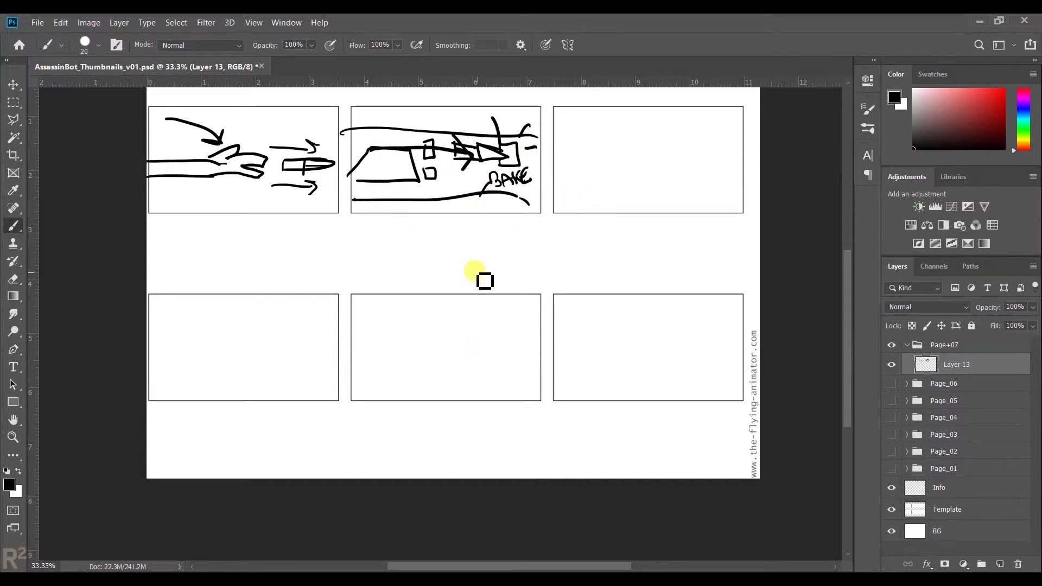
Check the icing and sword actions in the Kitchen Assassin script, and draw the assassin's tilted masked head in the third panel.
key("alt+Tab")
scroll(414, 266, "down", 3)
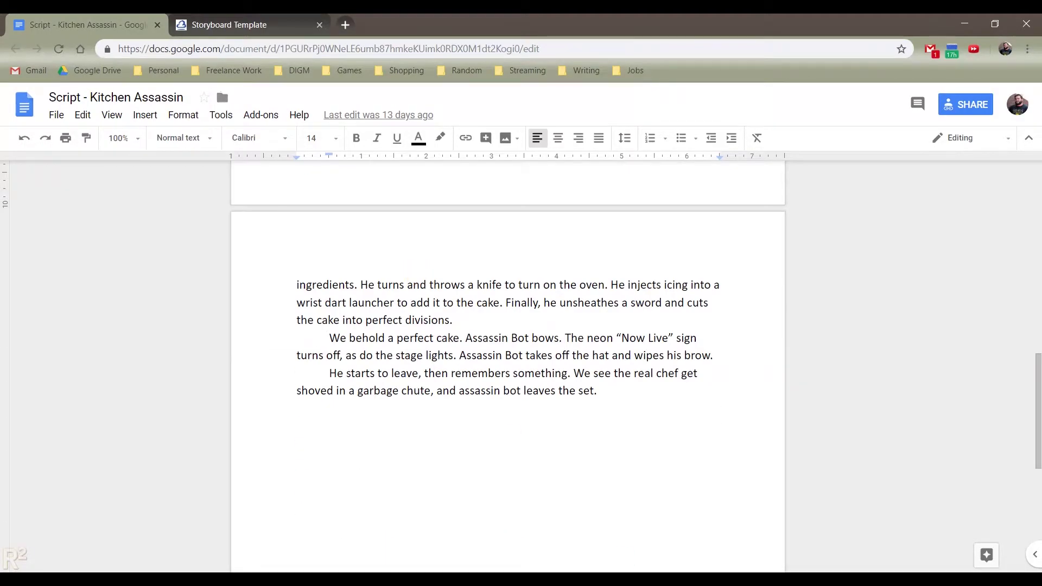
key("alt+Tab")
left_click_drag(558, 130, 588, 212)
mouse_move(590, 122)
left_mouse_down()
mouse_move(581, 156)
mouse_move(623, 164)
left_mouse_up()
left_click_drag(576, 189, 622, 181)
left_click_drag(558, 111, 565, 163)
left_click_drag(560, 140, 602, 136)
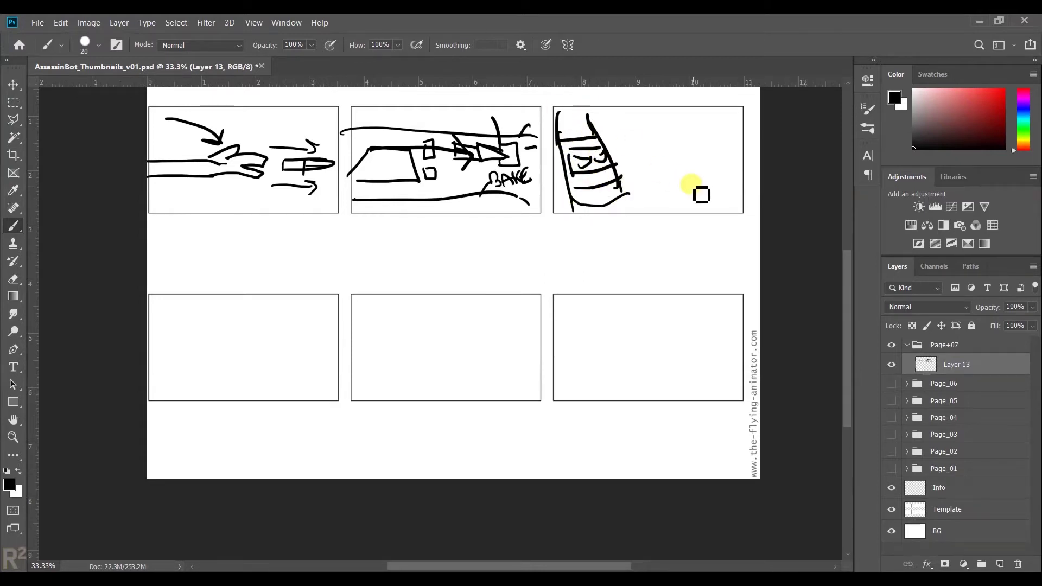
Draw the assassin's hand with the icing injector raised beside his head, surrounded by short radiating lines, in the third panel.
mouse_move(650, 177)
left_mouse_down()
mouse_move(673, 144)
mouse_move(710, 174)
mouse_move(722, 151)
mouse_move(689, 135)
left_mouse_up()
right_click(681, 152)
key("ctrl+z")
left_click_drag(667, 120, 714, 132)
left_click_drag(707, 150, 719, 146)
left_click_drag(716, 165, 727, 161)
left_click_drag(647, 132, 653, 136)
left_click_drag(655, 146, 662, 148)
Draw a close-up of the cake with swirl decorations and the wrist dart launcher adding icing in the fourth panel.
mouse_move(157, 363)
left_mouse_down()
mouse_move(216, 396)
mouse_move(270, 359)
mouse_move(286, 380)
mouse_move(234, 404)
left_mouse_up()
mouse_move(279, 300)
left_mouse_down()
mouse_move(153, 355)
mouse_move(255, 312)
left_mouse_up()
left_click_drag(224, 323, 239, 315)
left_click_drag(265, 387, 292, 402)
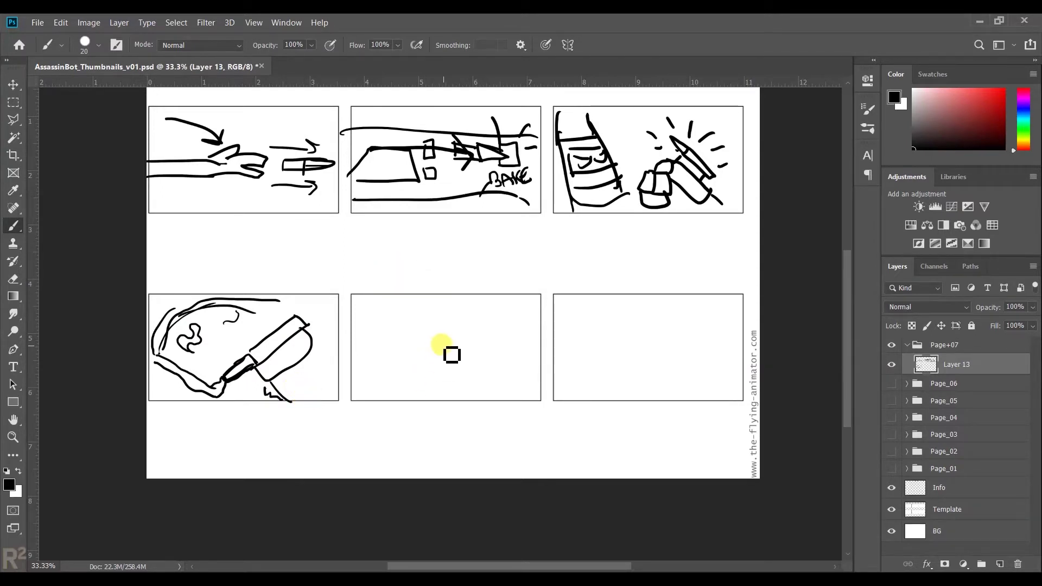
left_click_drag(314, 341, 343, 358)
left_click_drag(271, 389, 274, 403)
left_click_drag(266, 300, 326, 327)
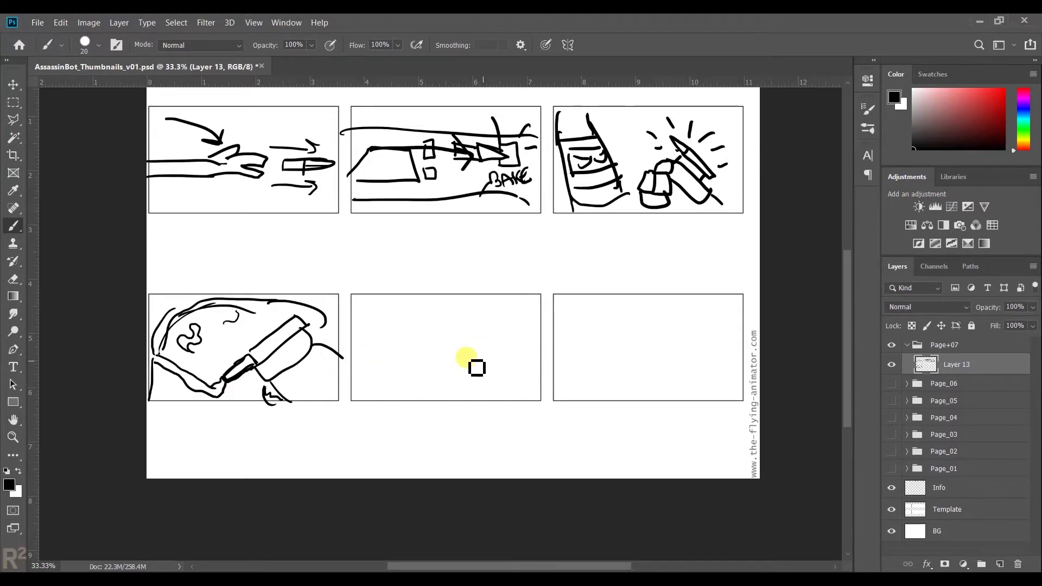
Draw the assassin's masked face behind an upright sword, with a curved upward motion arrow, in the fifth panel.
mouse_move(465, 288)
left_mouse_down()
mouse_move(467, 398)
mouse_move(491, 402)
left_mouse_up()
left_click_drag(408, 299, 412, 398)
mouse_move(415, 332)
left_mouse_down()
mouse_move(466, 374)
mouse_move(454, 361)
left_mouse_up()
left_click_drag(458, 348, 467, 364)
left_click_drag(408, 308, 466, 309)
left_click_drag(384, 393, 513, 332)
left_click_drag(505, 327, 527, 337)
left_click_drag(472, 293, 473, 404)
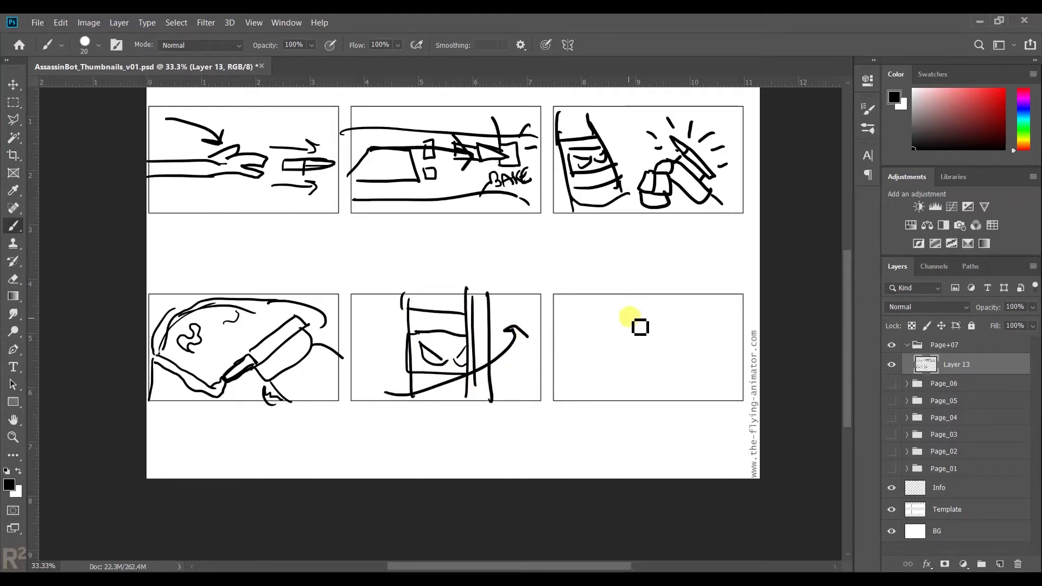
Draw the assassin cutting the cake with sweeping sword strokes and motion arrows in the sixth panel, undoing the rejected strokes.
mouse_move(624, 329)
left_mouse_down()
mouse_move(600, 351)
mouse_move(682, 330)
left_mouse_up()
left_click_drag(655, 298, 689, 336)
mouse_move(600, 296)
left_mouse_down()
mouse_move(639, 314)
mouse_move(630, 309)
left_mouse_up()
key("ctrl+z")
mouse_move(611, 324)
left_mouse_down()
mouse_move(652, 326)
mouse_move(739, 375)
left_mouse_up()
key("ctrl+z")
left_click_drag(683, 342, 737, 398)
mouse_move(577, 315)
left_mouse_down()
mouse_move(598, 389)
mouse_move(669, 375)
left_mouse_up()
left_click_drag(608, 290, 632, 304)
key("ctrl+z")
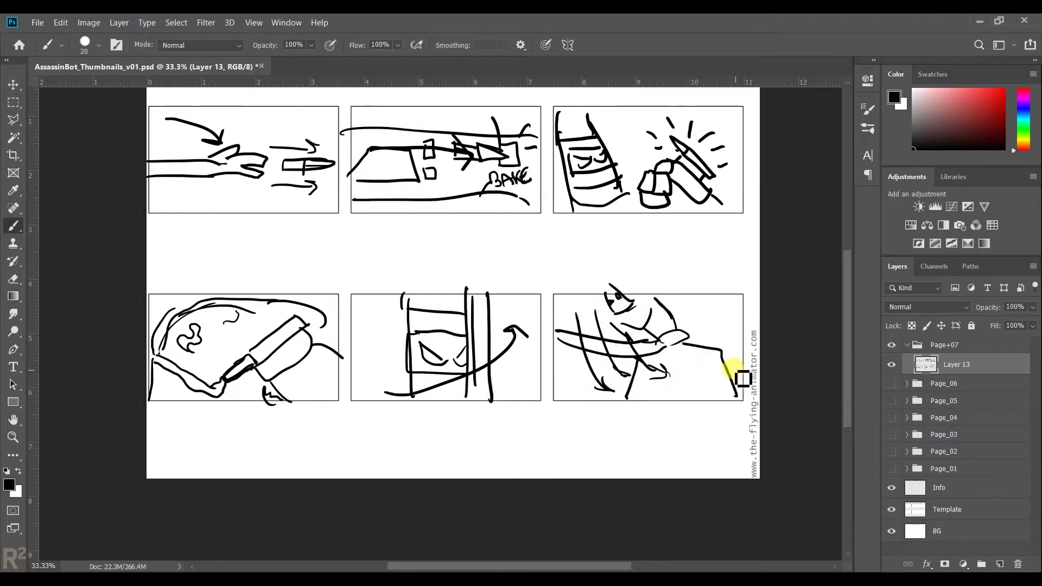
Hide and collapse the Page+07 group, and create a new group named Page_08 containing a new layer.
left_click(898, 344)
left_click(892, 345)
left_click(907, 345)
left_click(998, 567)
key("ctrl+g")
double_click(951, 346)
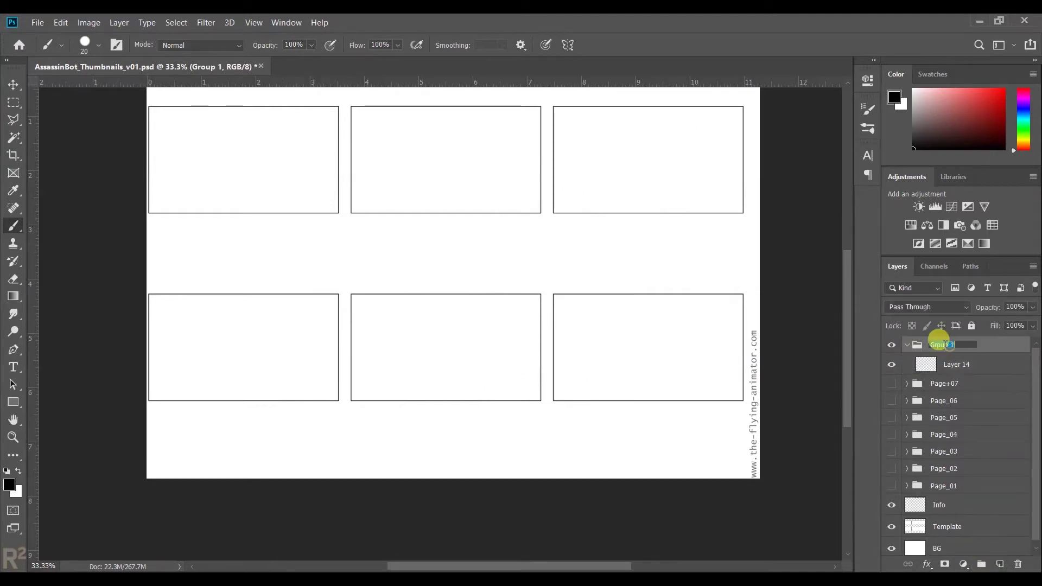
left_click(944, 365)
Draw the finished two-tier cake on a plate in the first panel of Page_08, undoing the rejected strokes.
left_click_drag(187, 204, 221, 214)
key("ctrl+z")
left_click_drag(153, 190, 186, 190)
mouse_move(206, 168)
left_mouse_down()
mouse_move(207, 201)
mouse_move(314, 163)
left_mouse_up()
mouse_move(228, 161)
left_mouse_down()
mouse_move(249, 144)
mouse_move(251, 168)
mouse_move(311, 197)
left_mouse_up()
key("ctrl+z")
left_click_drag(206, 200, 317, 199)
mouse_move(233, 149)
left_mouse_down()
mouse_move(274, 139)
mouse_move(225, 202)
left_mouse_up()
left_click_drag(262, 174, 263, 205)
left_click_drag(278, 136, 297, 198)
mouse_move(199, 205)
left_mouse_down()
mouse_move(321, 205)
mouse_move(197, 191)
left_mouse_up()
Add short radiating lines around the cake and extend the table line beside it in the first panel.
mouse_move(193, 130)
left_mouse_down()
mouse_move(204, 145)
mouse_move(232, 130)
left_mouse_up()
left_click_drag(265, 121, 266, 126)
left_click_drag(297, 130, 295, 132)
left_click_drag(316, 133, 312, 142)
left_click_drag(315, 186, 339, 186)
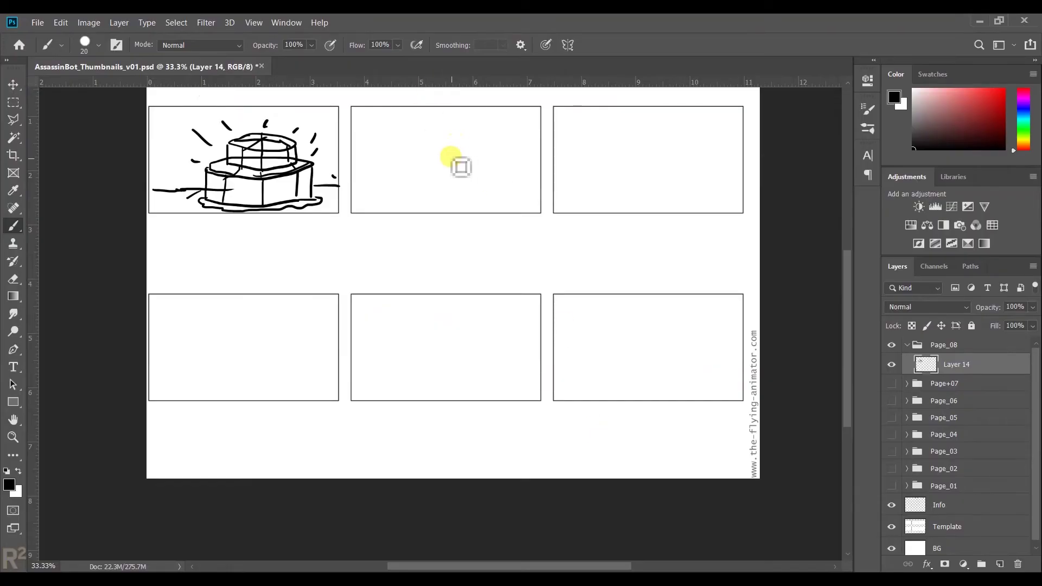
Draw the stepped edge of the cake and the bowing assassin's body and hat in the second panel, undoing the rejected arm stroke.
left_click_drag(350, 178, 395, 181)
left_click_drag(379, 177, 354, 163)
left_click_drag(437, 189, 434, 208)
left_click_drag(482, 189, 490, 209)
left_click_drag(476, 163, 496, 170)
mouse_move(505, 131)
left_mouse_down()
mouse_move(517, 158)
mouse_move(428, 147)
left_mouse_up()
left_click_drag(425, 154, 429, 174)
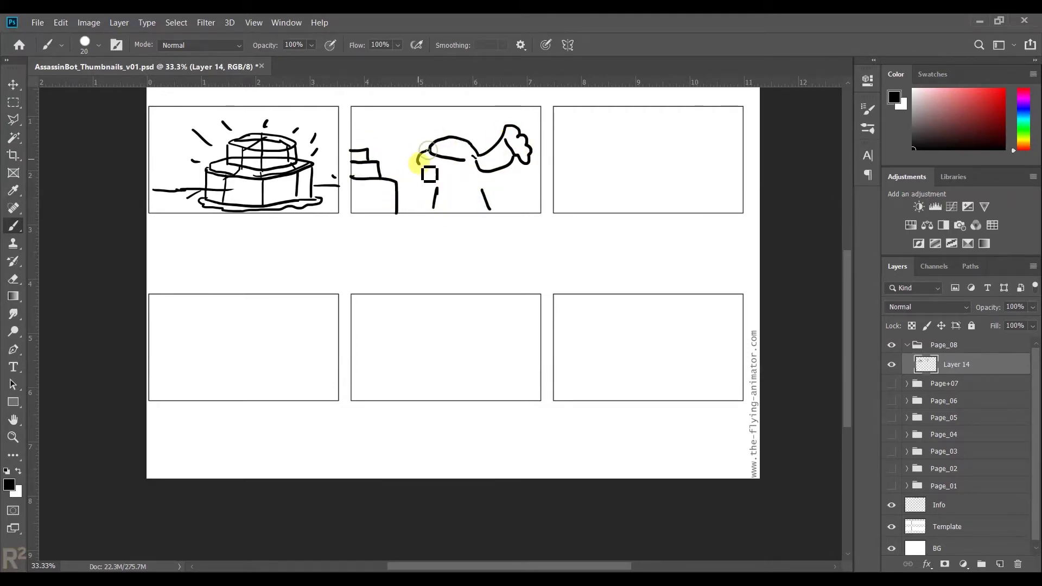
key("ctrl+z")
Add the bowing assassin's raised arm with its hand, his waist and a curved motion arrow in the second panel.
left_click_drag(383, 116, 429, 159)
left_click_drag(442, 160, 483, 185)
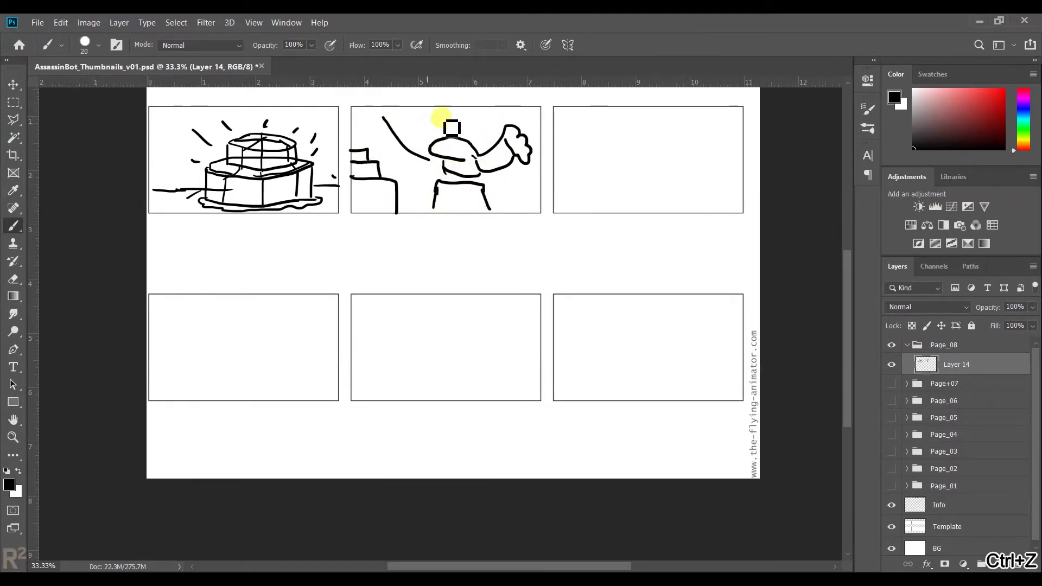
left_click_drag(421, 129, 473, 140)
left_click_drag(490, 162, 502, 168)
left_click_drag(467, 130, 477, 134)
left_click_drag(383, 118, 373, 122)
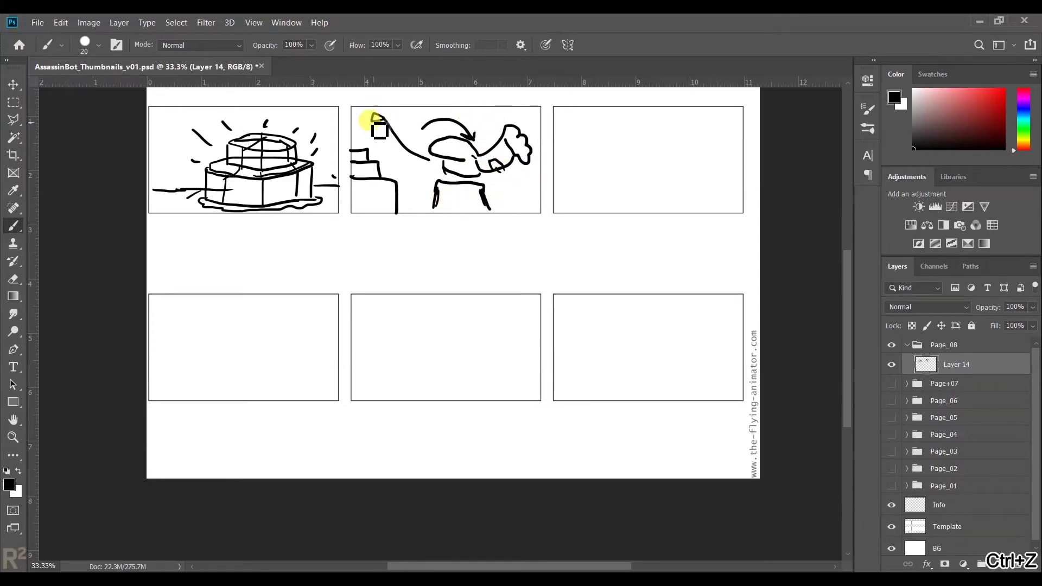
Draw the NOW LIVE neon sign in block letters with arrows pointing inward from the corners of the third panel.
left_click_drag(596, 137, 665, 142)
mouse_move(602, 172)
left_mouse_down()
mouse_move(624, 189)
mouse_move(686, 163)
mouse_move(705, 193)
left_mouse_up()
left_click_drag(720, 121, 689, 142)
left_click_drag(688, 129, 701, 141)
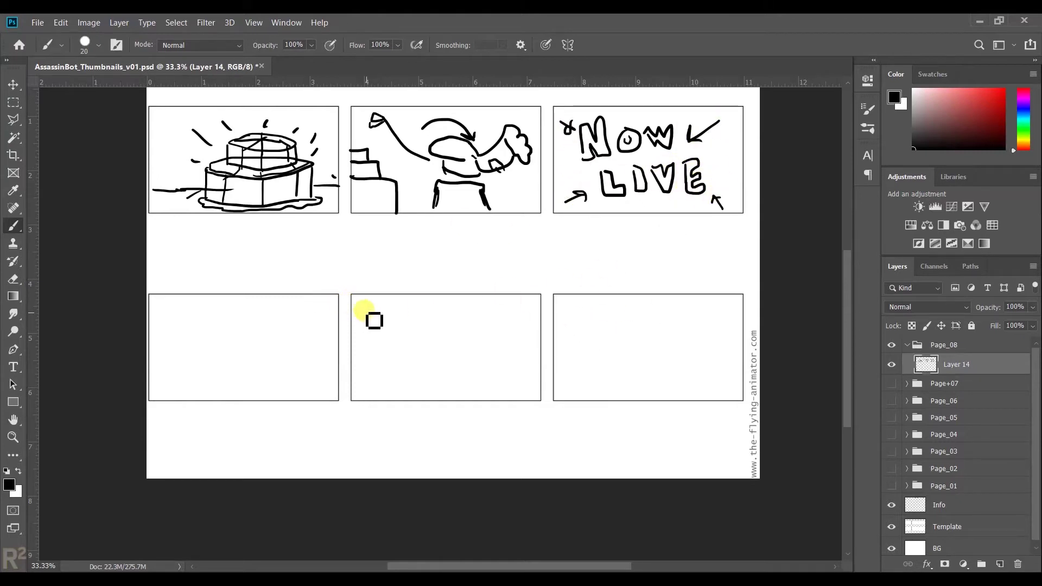
Draw the assassin in his chef hat beside the counter, surrounded by straight stage-light lines, in the fourth panel.
mouse_move(154, 369)
left_mouse_down()
mouse_move(244, 380)
mouse_move(247, 395)
left_mouse_up()
left_click_drag(180, 300, 183, 357)
mouse_move(291, 297)
left_mouse_down()
mouse_move(291, 343)
mouse_move(271, 340)
mouse_move(252, 366)
mouse_move(272, 402)
mouse_move(290, 399)
left_mouse_up()
mouse_move(326, 301)
left_mouse_down()
mouse_move(310, 326)
mouse_move(318, 378)
left_mouse_up()
left_click_drag(217, 317, 217, 307)
left_click_drag(217, 303, 236, 322)
left_click_drag(169, 332, 182, 356)
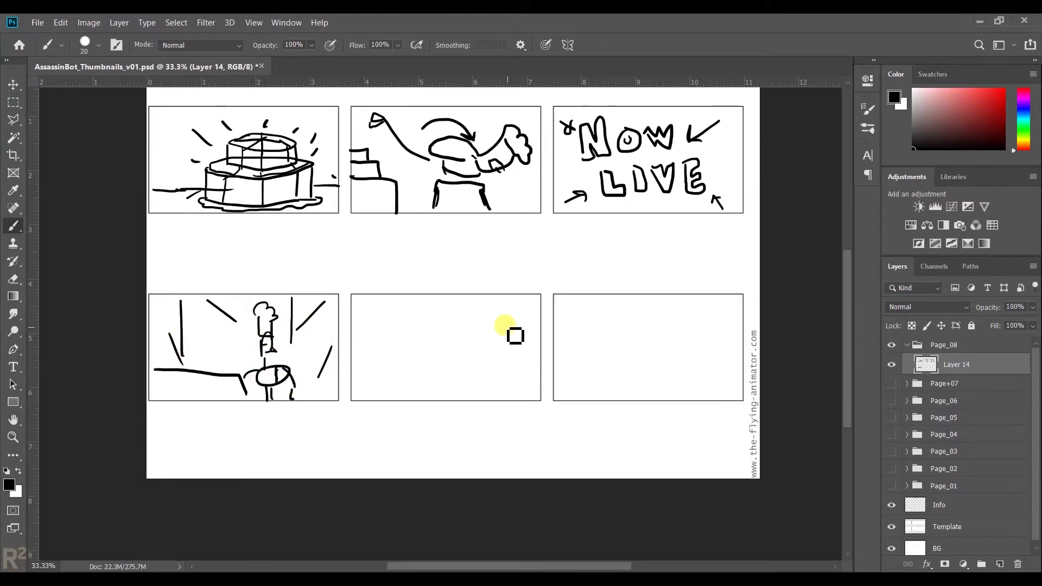
Draw the assassin wiping his brow with the hat in hand in the fifth panel, and leaning over the counter in the sixth.
mouse_move(427, 332)
left_mouse_down()
mouse_move(459, 320)
mouse_move(426, 364)
mouse_move(436, 352)
left_mouse_up()
left_click_drag(430, 352, 453, 354)
mouse_move(455, 357)
left_mouse_down()
mouse_move(476, 354)
mouse_move(450, 375)
left_mouse_up()
left_click_drag(436, 376, 442, 396)
left_click_drag(450, 390, 452, 401)
left_click_drag(354, 382, 414, 405)
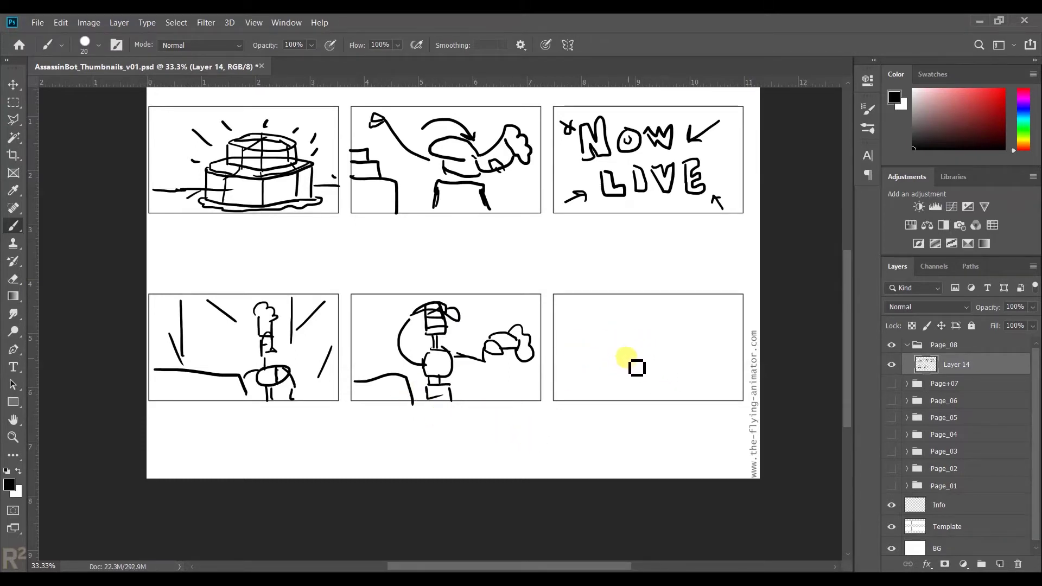
mouse_move(661, 375)
left_mouse_down()
mouse_move(619, 357)
mouse_move(675, 391)
mouse_move(647, 367)
left_mouse_up()
left_click_drag(568, 373, 608, 369)
Create a new group named Page_09 containing a new layer, and hide the Page_08 group.
left_click(982, 564)
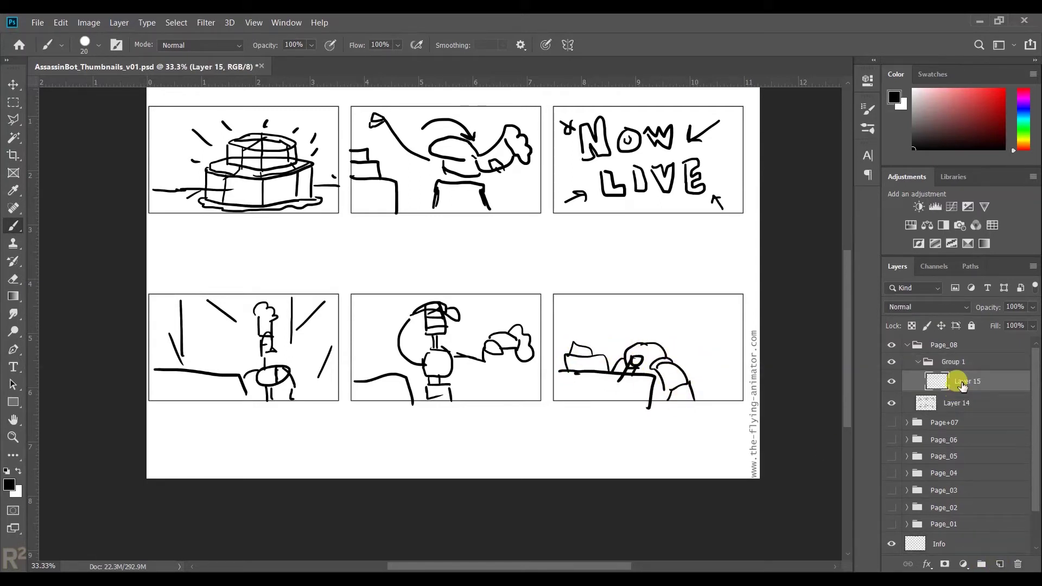
left_click(892, 383)
double_click(942, 345)
type("Page_09")
key("Return")
left_click(948, 363)
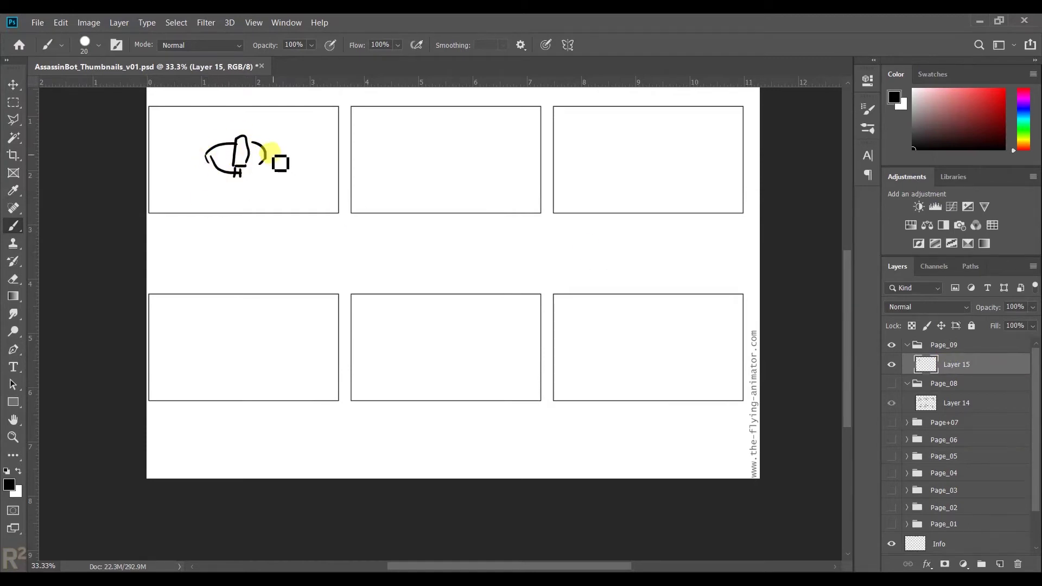
Draw the assassin hauling the chef between two vertical lines, above a jagged ground line, in the first panel of Page_09.
mouse_move(234, 147)
left_mouse_down()
mouse_move(242, 191)
mouse_move(258, 191)
mouse_move(210, 163)
mouse_move(282, 220)
left_mouse_up()
left_click_drag(180, 115, 180, 179)
left_click_drag(300, 118, 299, 174)
left_click_drag(270, 202, 318, 191)
left_click_drag(167, 187, 220, 193)
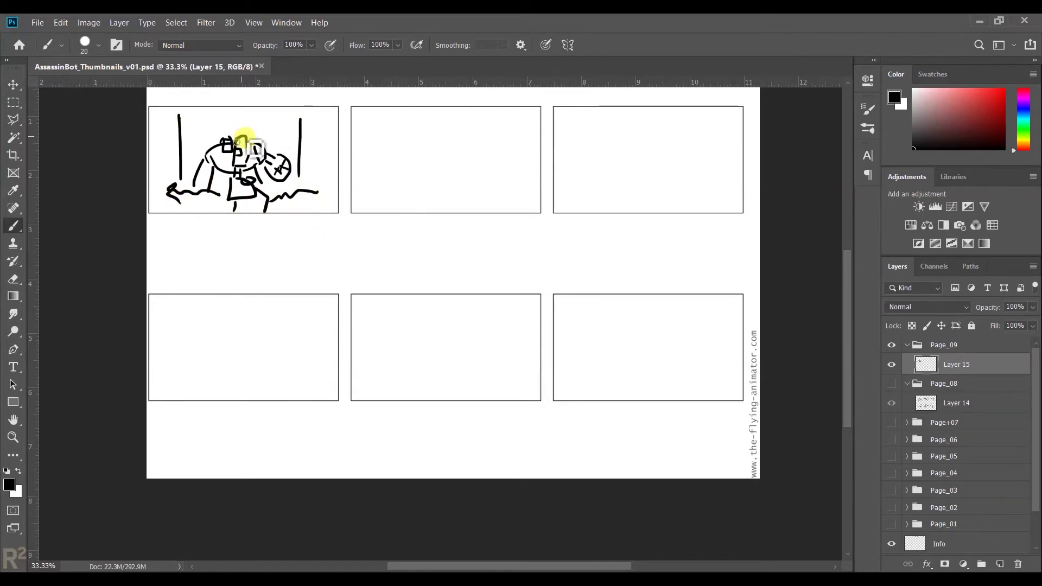
left_click_drag(273, 162, 283, 176)
left_click_drag(248, 181, 274, 209)
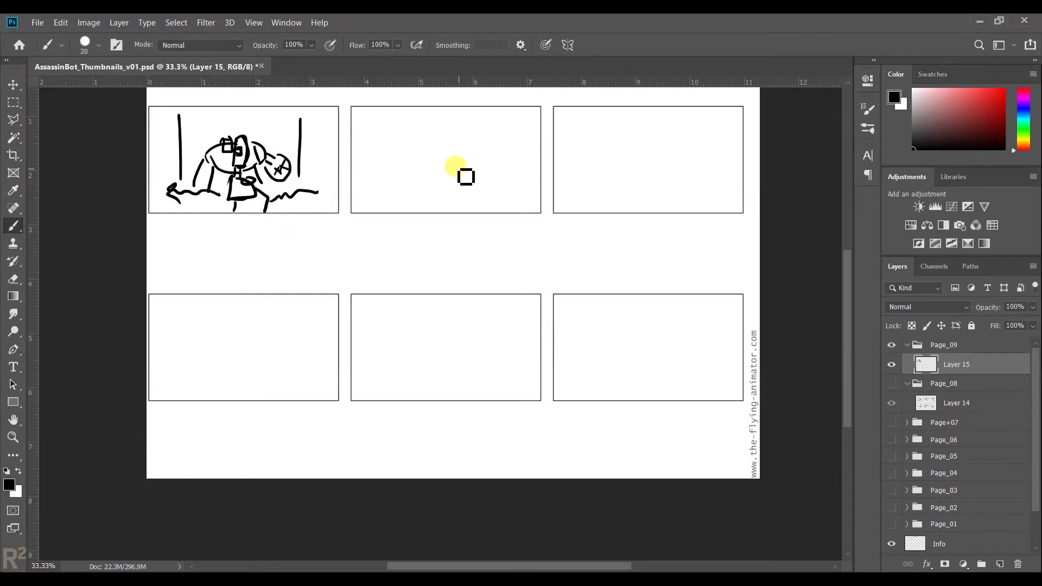
Draw the chef being shoved into a chute labelled Garbage Disposal in the second panel, and the assassin with bent arms in the third.
mouse_move(385, 143)
left_mouse_down()
mouse_move(423, 116)
mouse_move(461, 121)
mouse_move(417, 137)
mouse_move(435, 142)
mouse_move(456, 129)
mouse_move(391, 176)
mouse_move(496, 197)
mouse_move(493, 161)
mouse_move(504, 171)
mouse_move(424, 185)
mouse_move(468, 190)
mouse_move(520, 174)
mouse_move(483, 179)
mouse_move(483, 213)
mouse_move(433, 207)
mouse_move(515, 212)
left_mouse_up()
left_click_drag(496, 166, 519, 200)
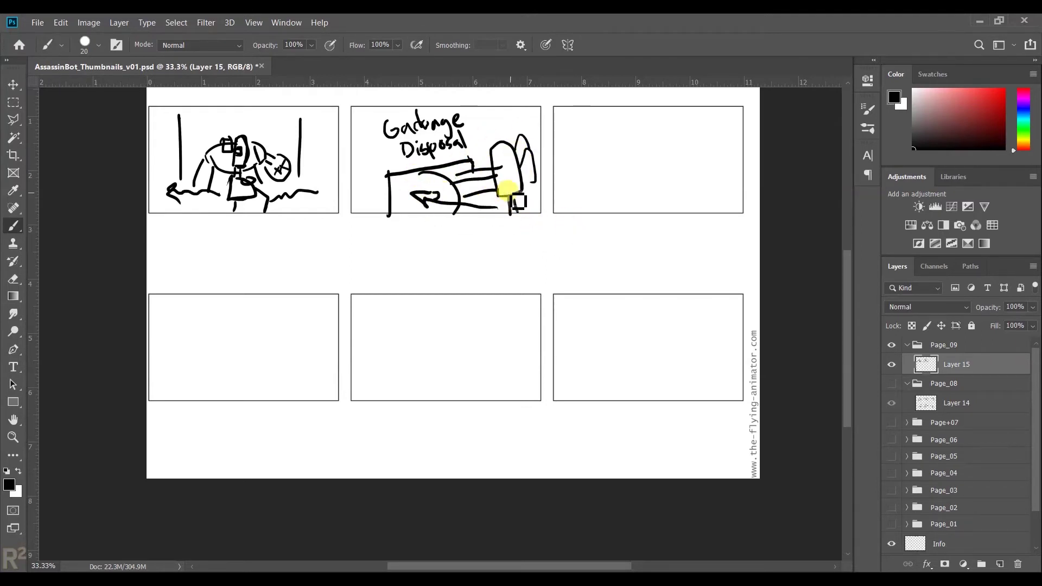
mouse_move(619, 163)
left_mouse_down()
mouse_move(649, 145)
mouse_move(633, 186)
mouse_move(656, 159)
mouse_move(667, 193)
left_mouse_up()
mouse_move(624, 122)
left_mouse_down()
mouse_move(668, 164)
mouse_move(662, 174)
left_mouse_up()
key("ctrl+z")
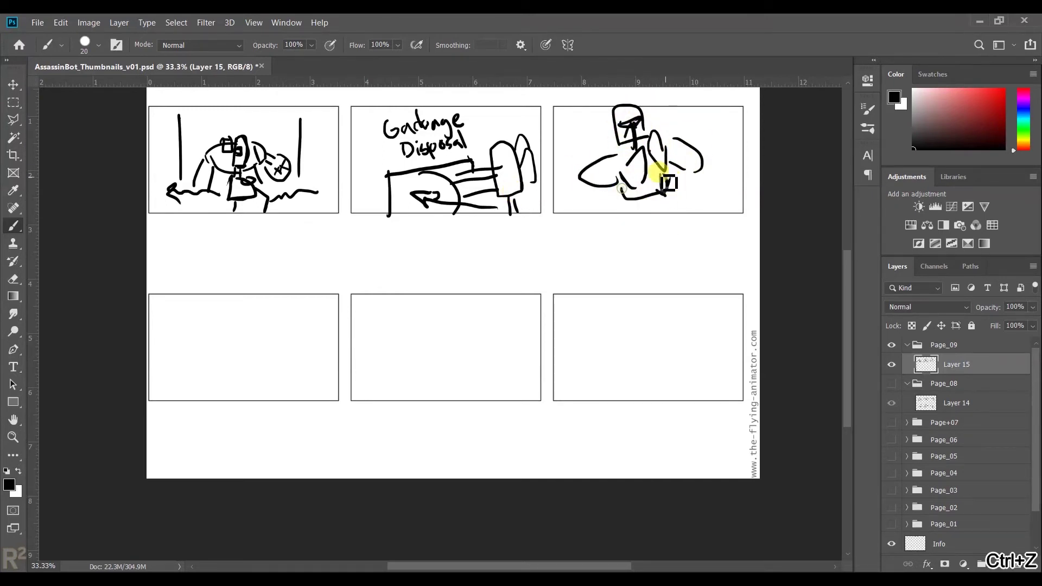
Sketch the closing thumbnails in the fourth, fifth and sixth panels of Page_09, adding marks beneath the fifth panel.
mouse_move(214, 330)
left_mouse_down()
mouse_move(228, 354)
mouse_move(218, 305)
mouse_move(233, 294)
mouse_move(240, 357)
mouse_move(219, 375)
mouse_move(278, 406)
left_mouse_up()
left_click_drag(298, 336, 330, 343)
mouse_move(438, 359)
left_mouse_down()
mouse_move(477, 363)
mouse_move(499, 340)
mouse_move(431, 344)
mouse_move(442, 314)
mouse_move(429, 353)
mouse_move(497, 379)
mouse_move(523, 403)
mouse_move(733, 395)
left_mouse_up()
left_click_drag(556, 348, 603, 369)
mouse_move(565, 342)
left_mouse_down()
mouse_move(583, 324)
mouse_move(588, 346)
left_mouse_up()
mouse_move(705, 326)
left_mouse_down()
mouse_move(691, 366)
mouse_move(672, 333)
mouse_move(645, 360)
mouse_move(634, 316)
left_mouse_up()
key("ctrl+z")
mouse_move(395, 421)
left_mouse_down()
mouse_move(375, 450)
mouse_move(434, 419)
left_mouse_up()
left_click_drag(441, 419, 443, 459)
Collapse and hide the Page_09 group and save the file.
left_click(907, 345, "ctrl")
left_click(892, 345)
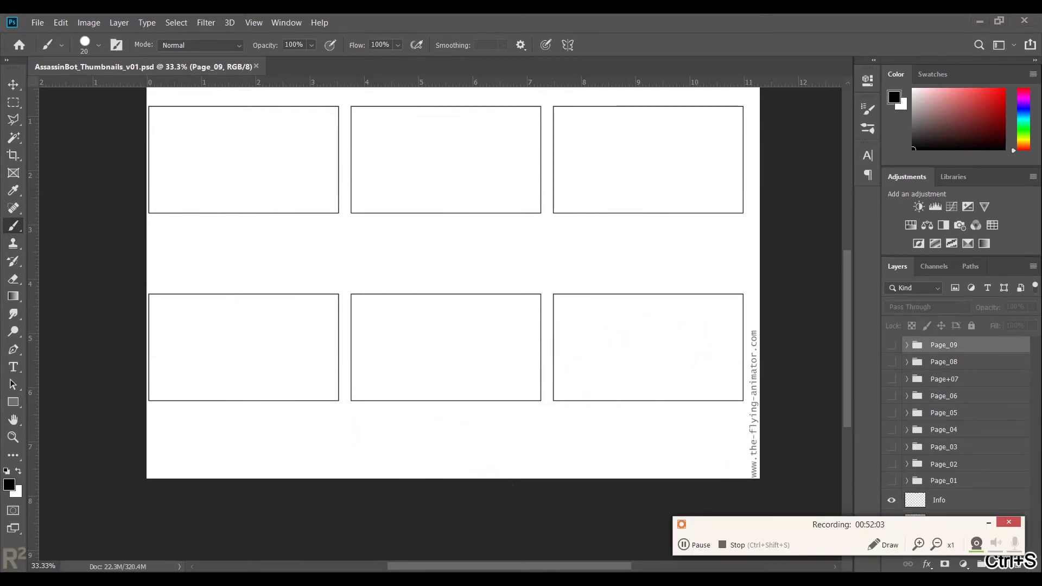